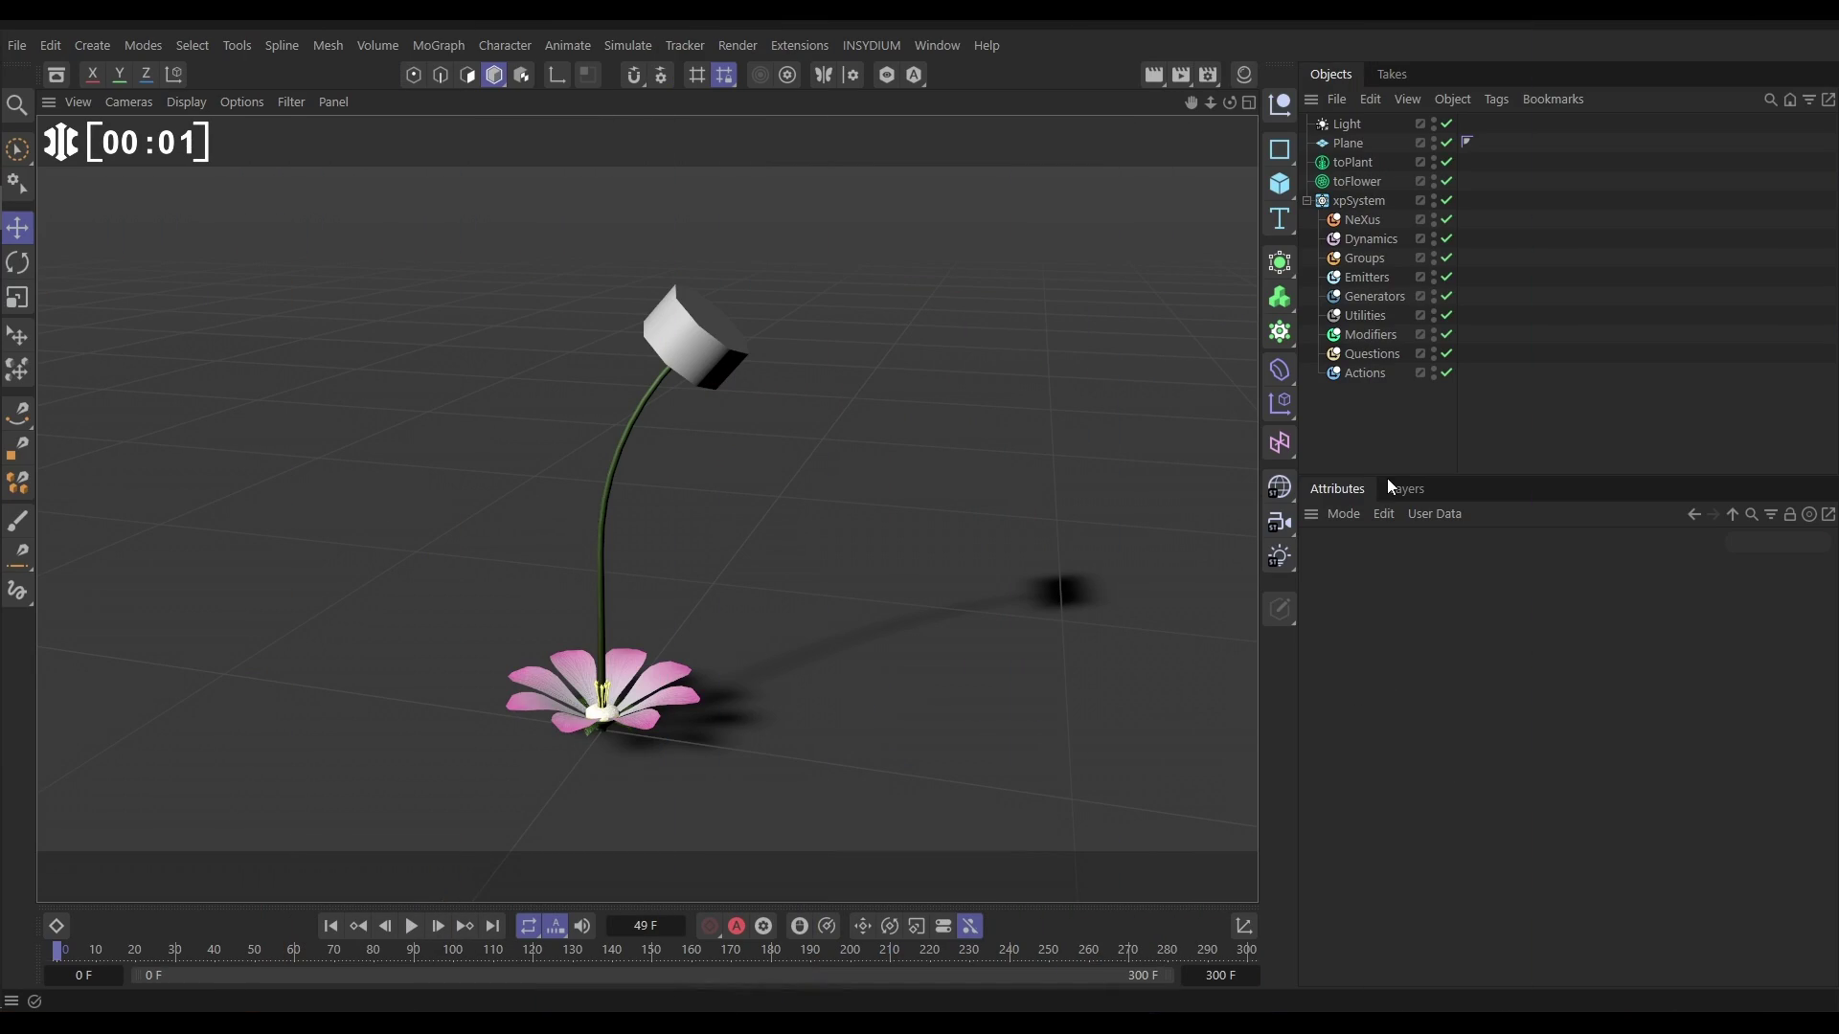
Inspect toPlant, then toFlower's settings: seed 12345 with Stamen, Petal, Pistil, Sepal and Receptacle layers
click(1352, 163)
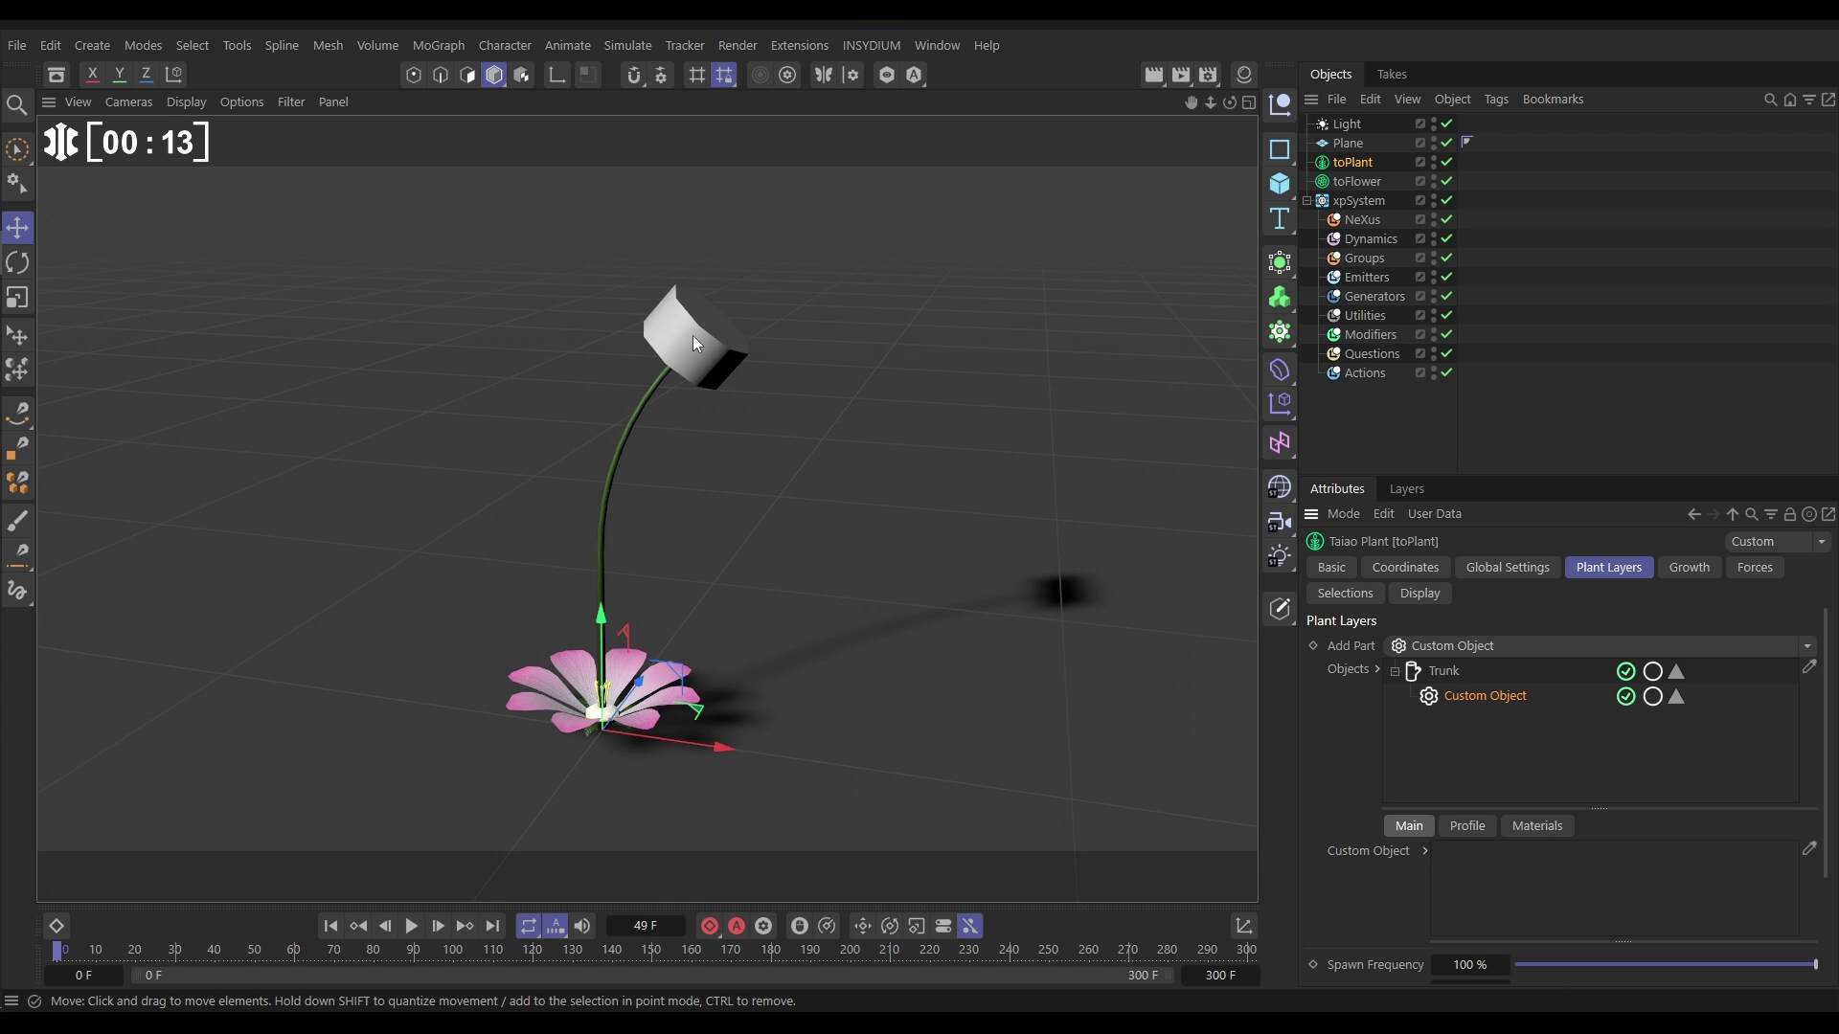
click(1353, 181)
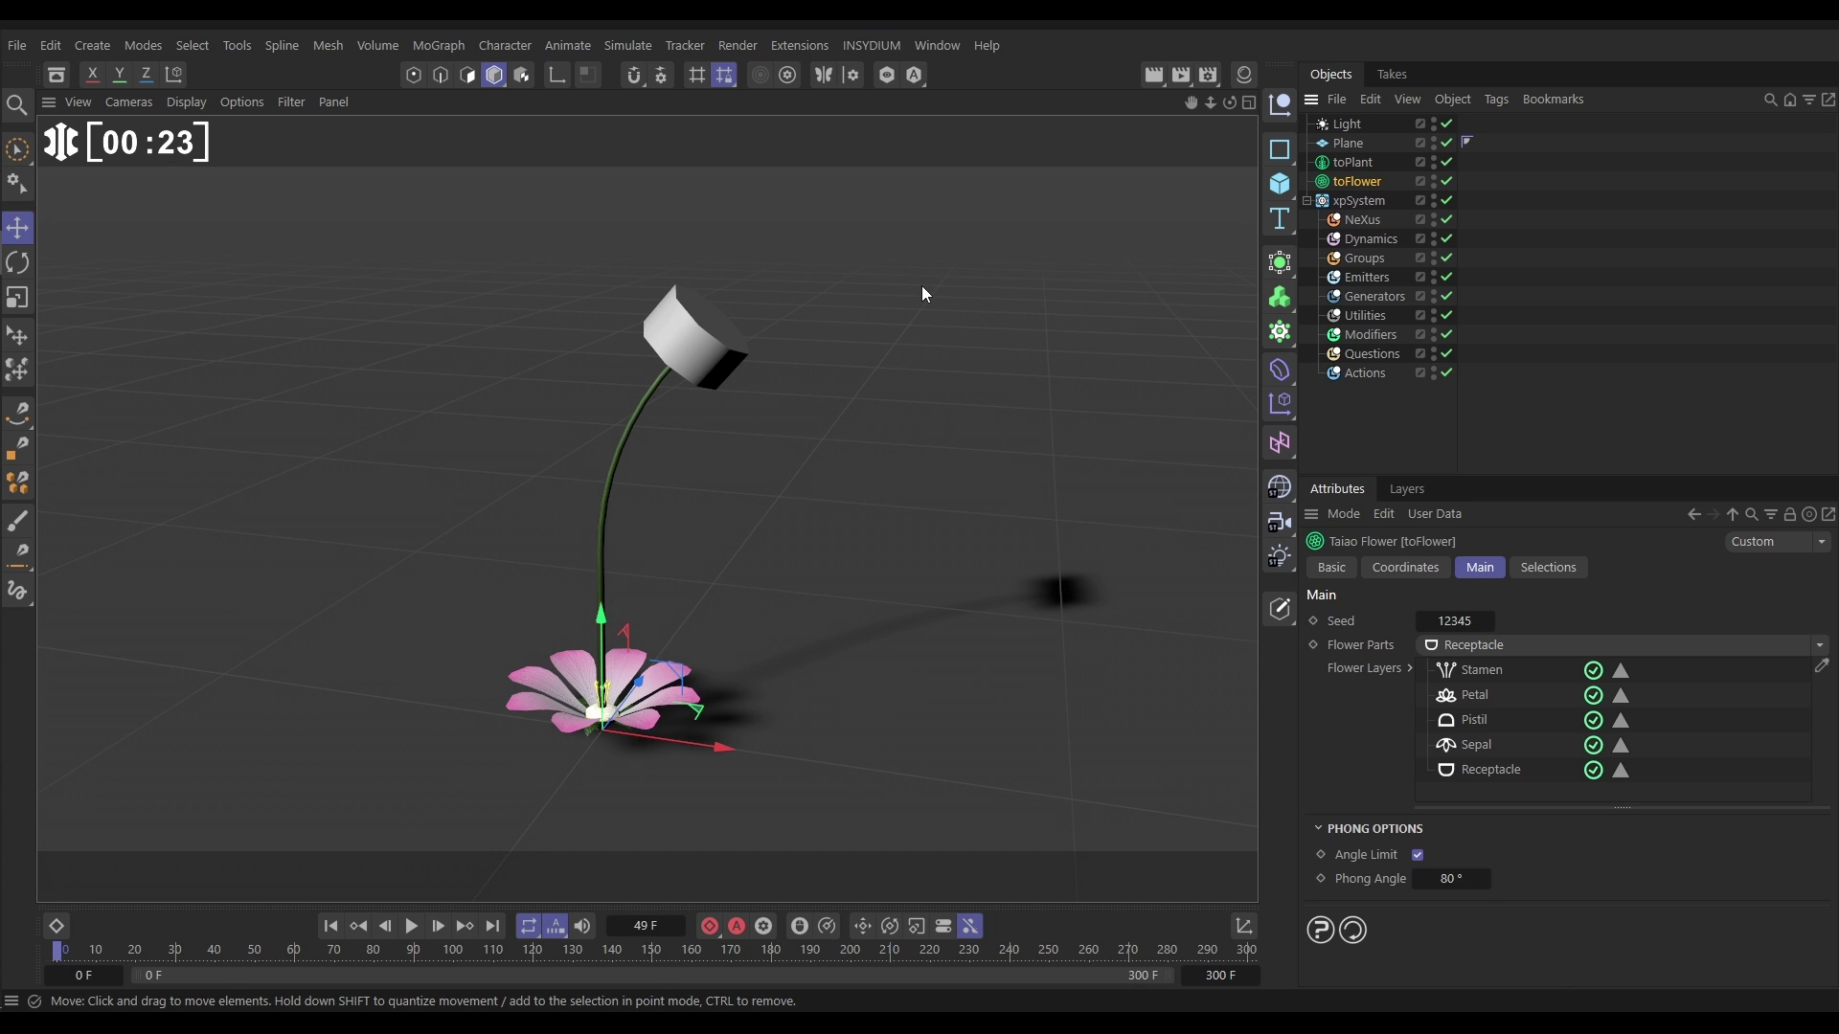
Add a toFlower from INSYDIUM > Taiao, then delete the extra toFlower.1 object
click(871, 45)
mouse_move(898, 167)
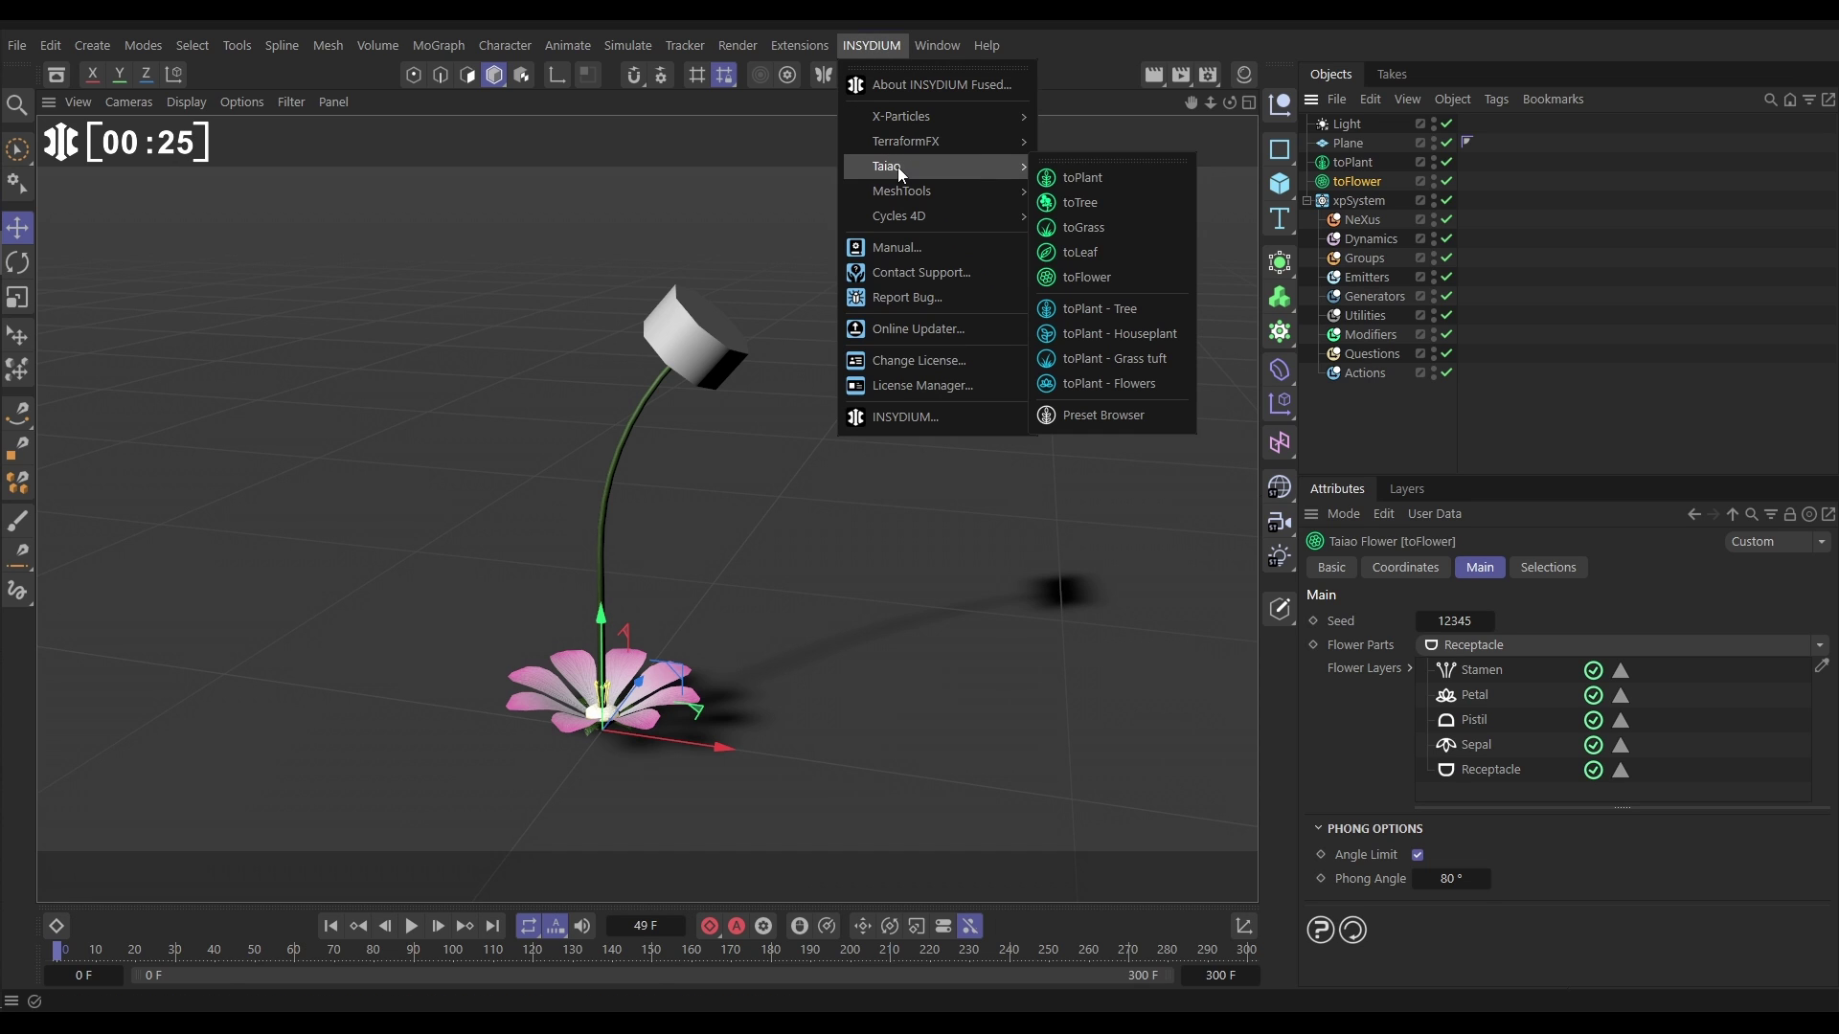
click(1086, 278)
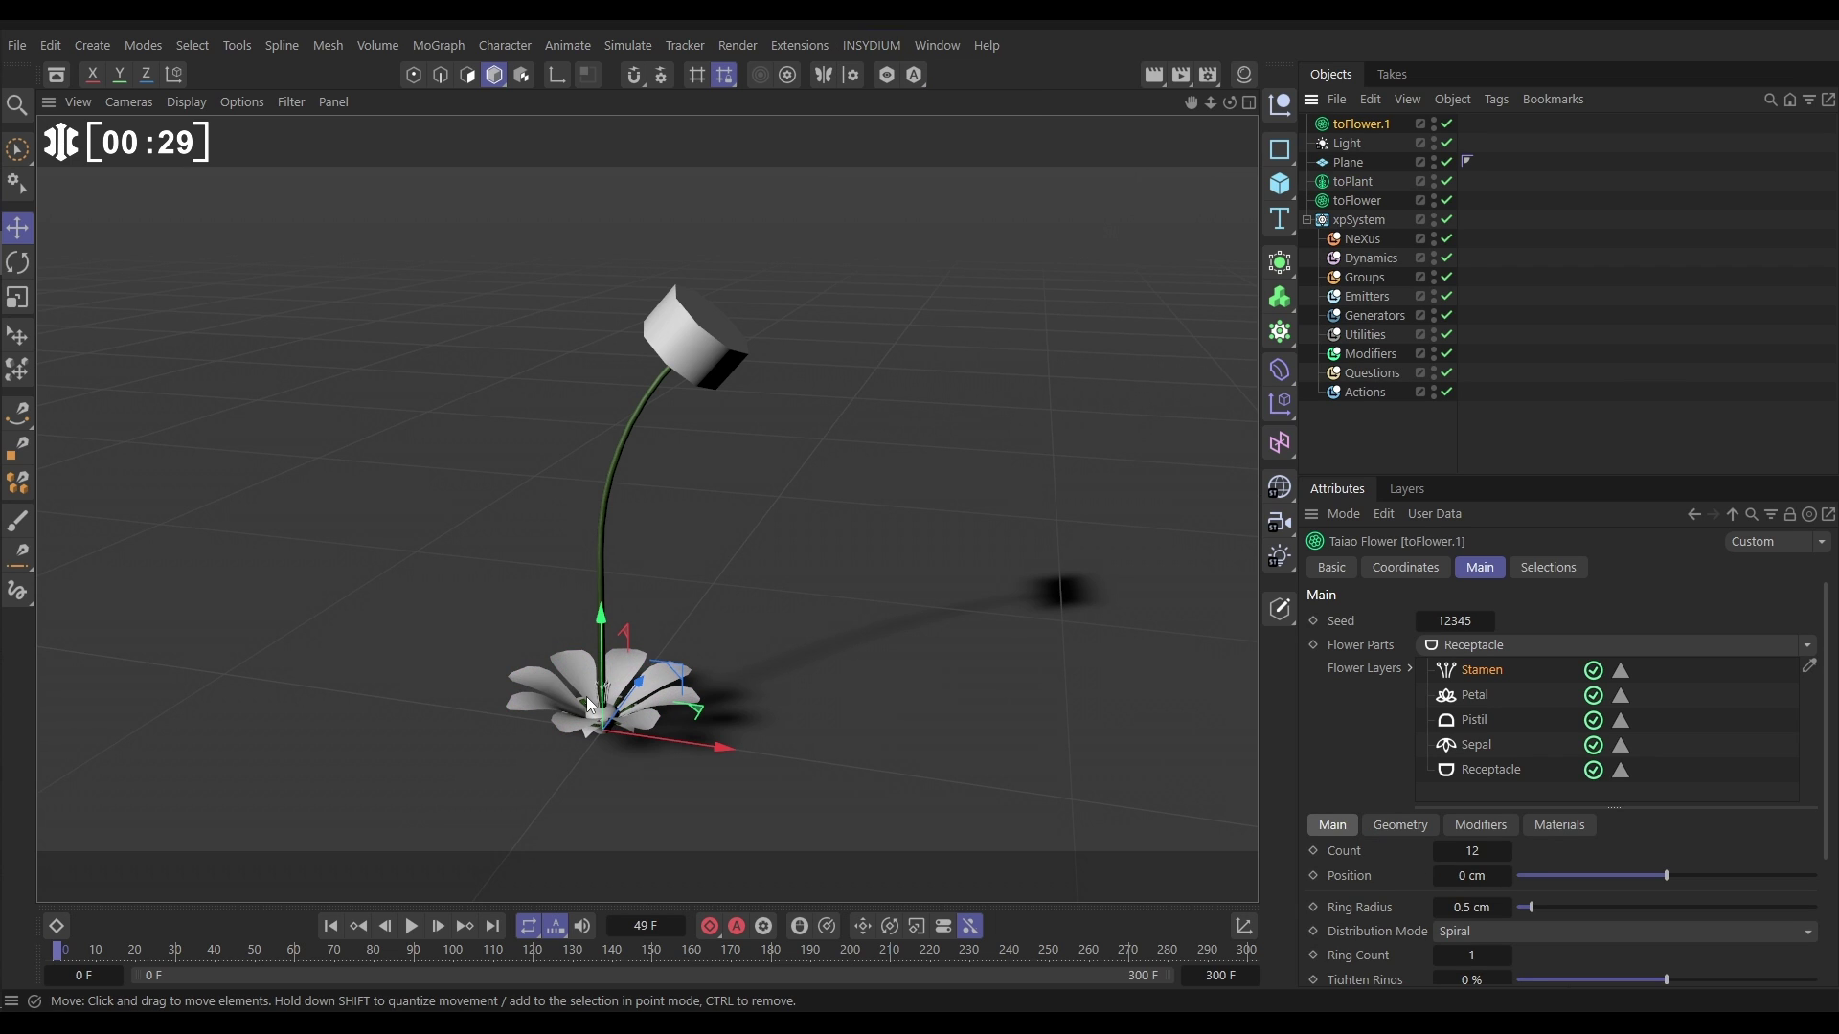
key(Delete)
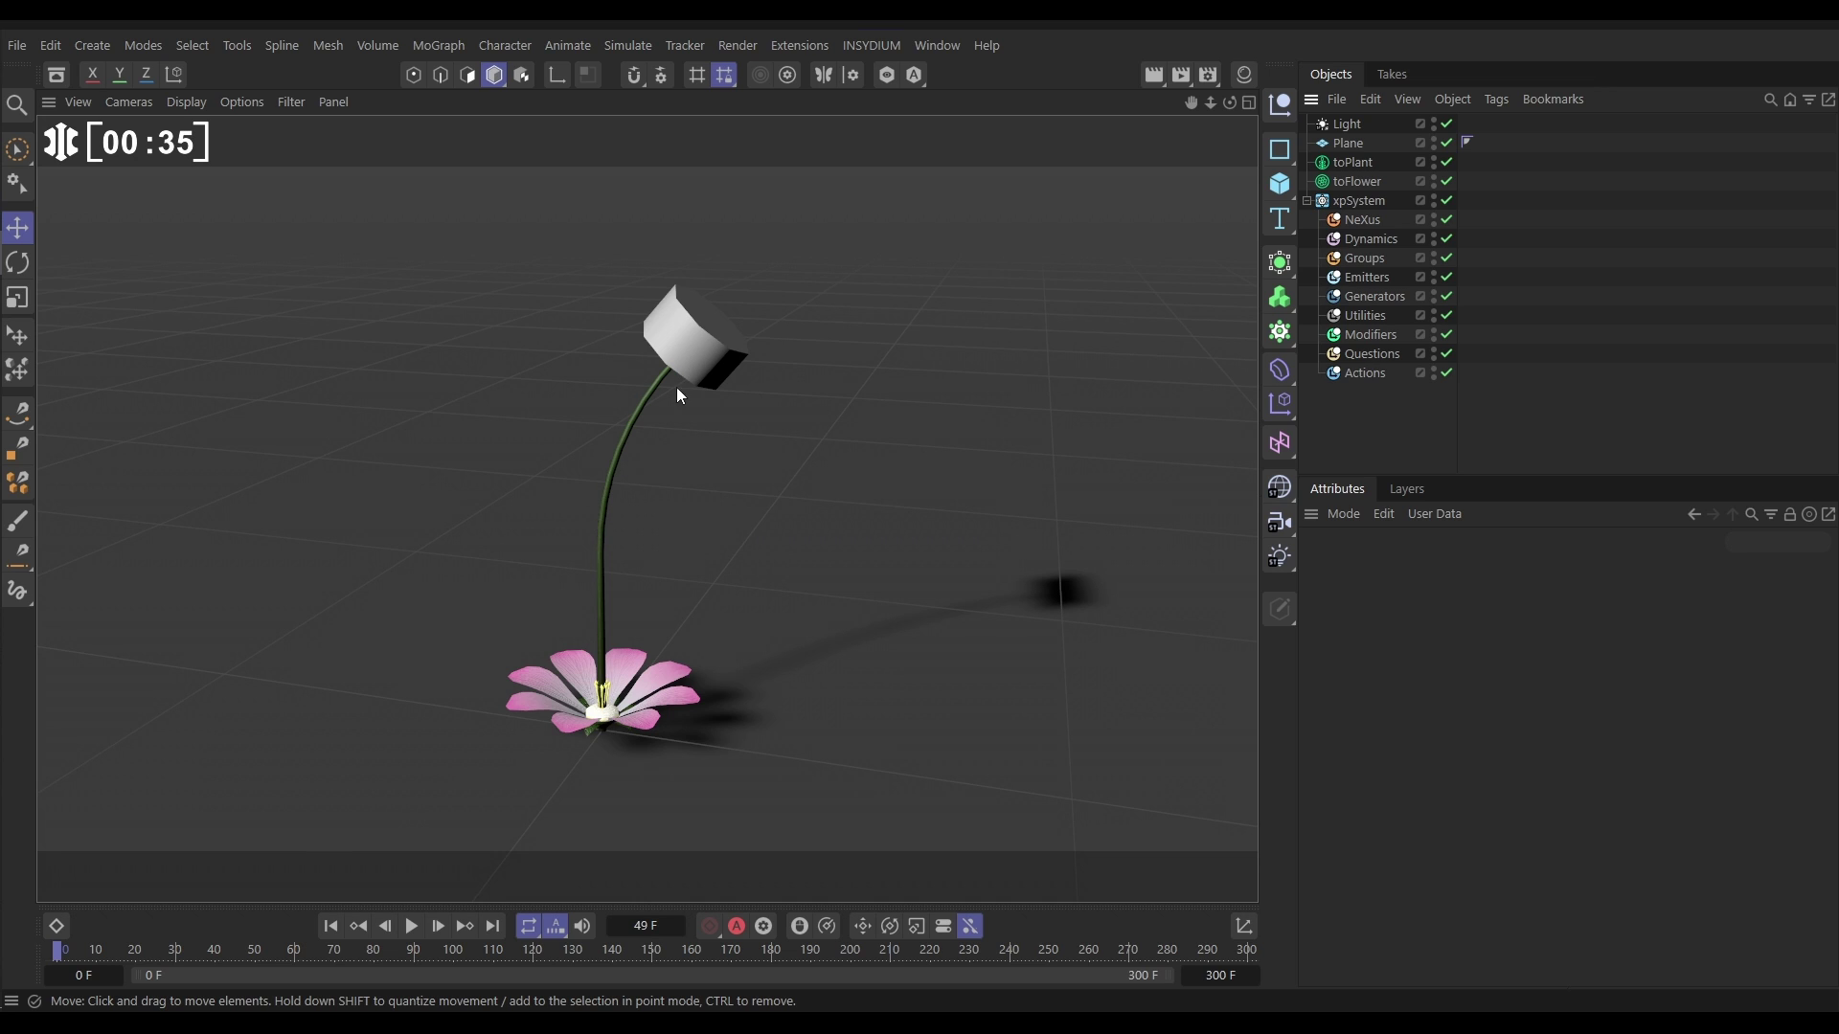
Set toFlower as toPlant's Custom Object and lower the Trunk's Furling angle to about 24.6°
click(1350, 163)
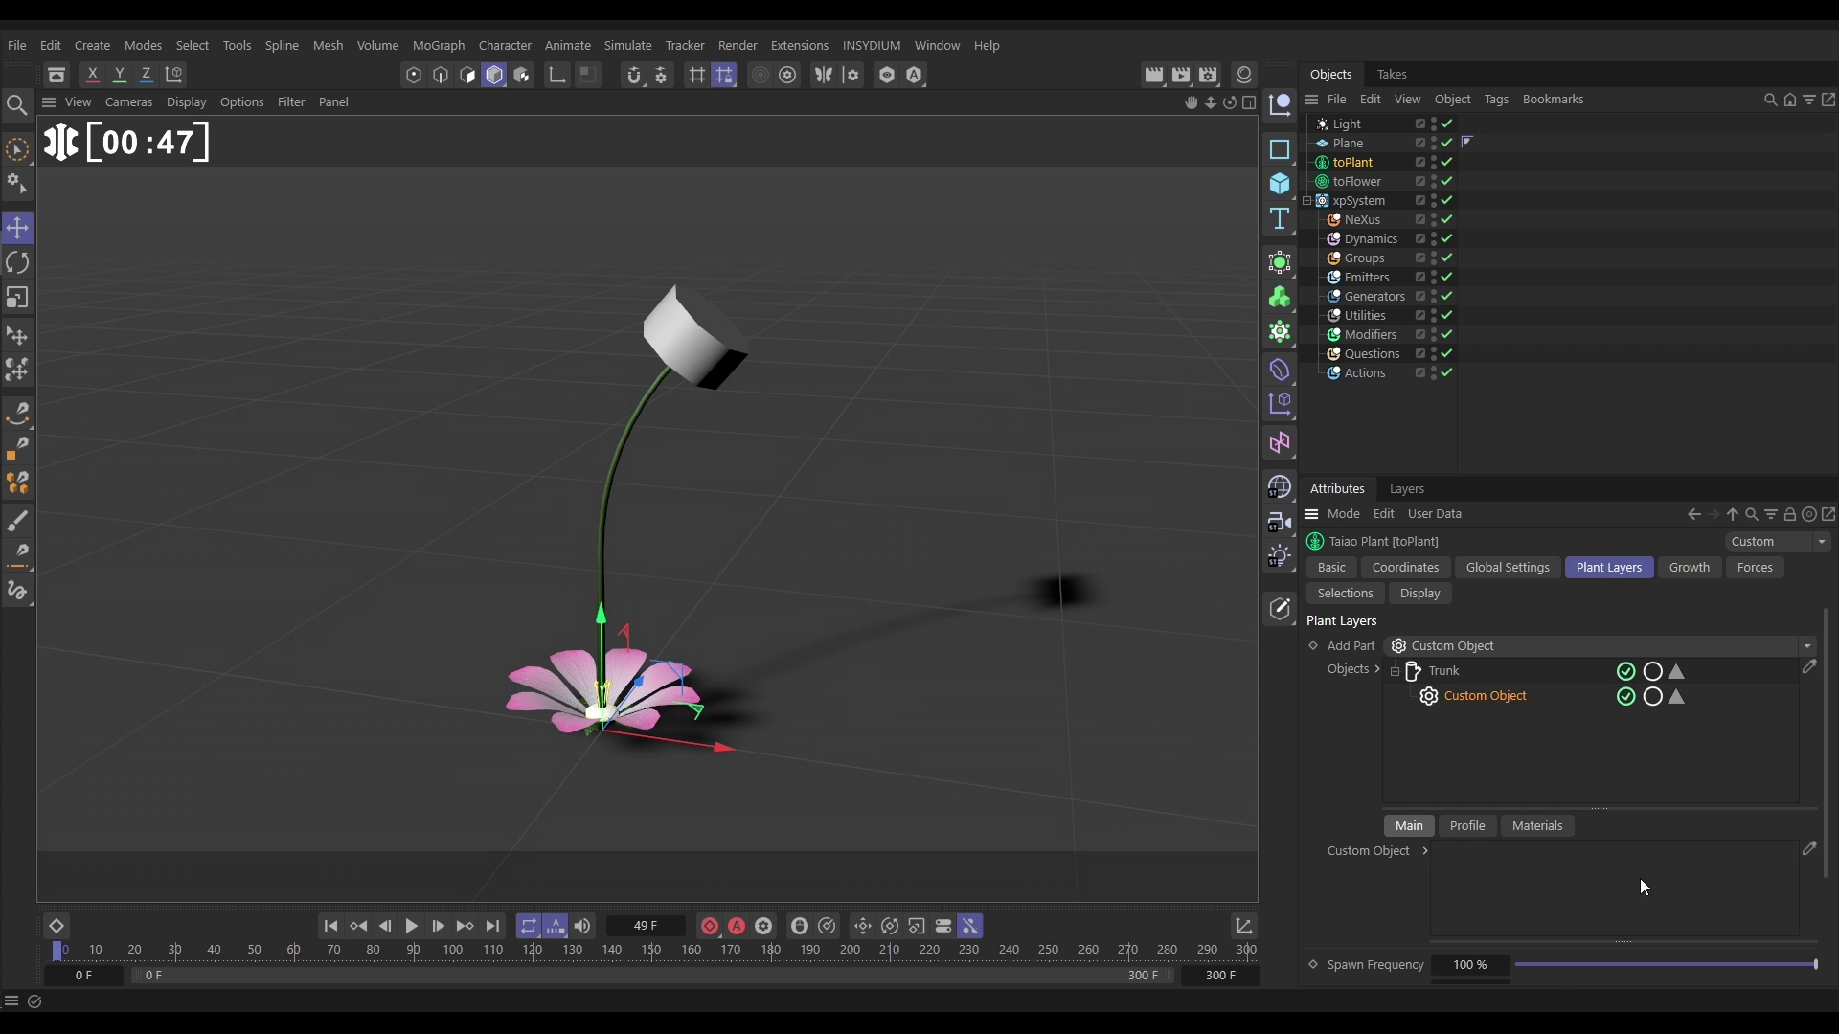
drag(1354, 180, 1601, 858)
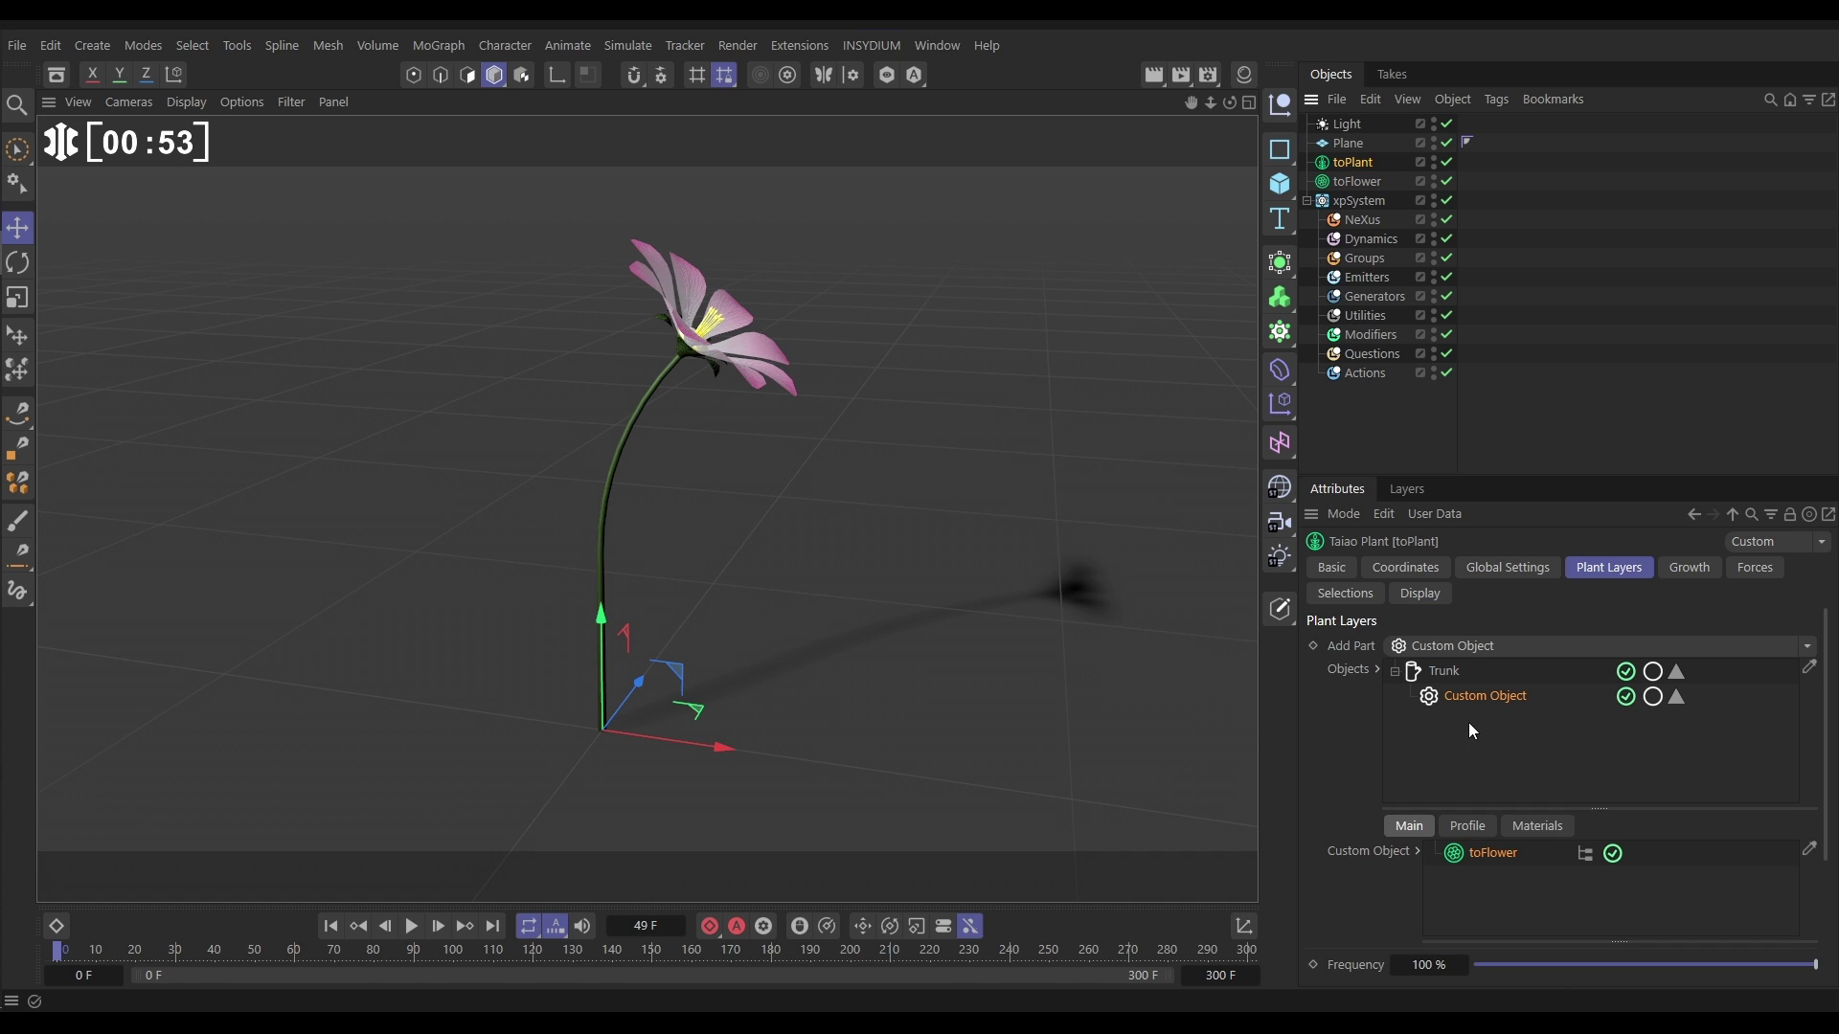
click(1445, 673)
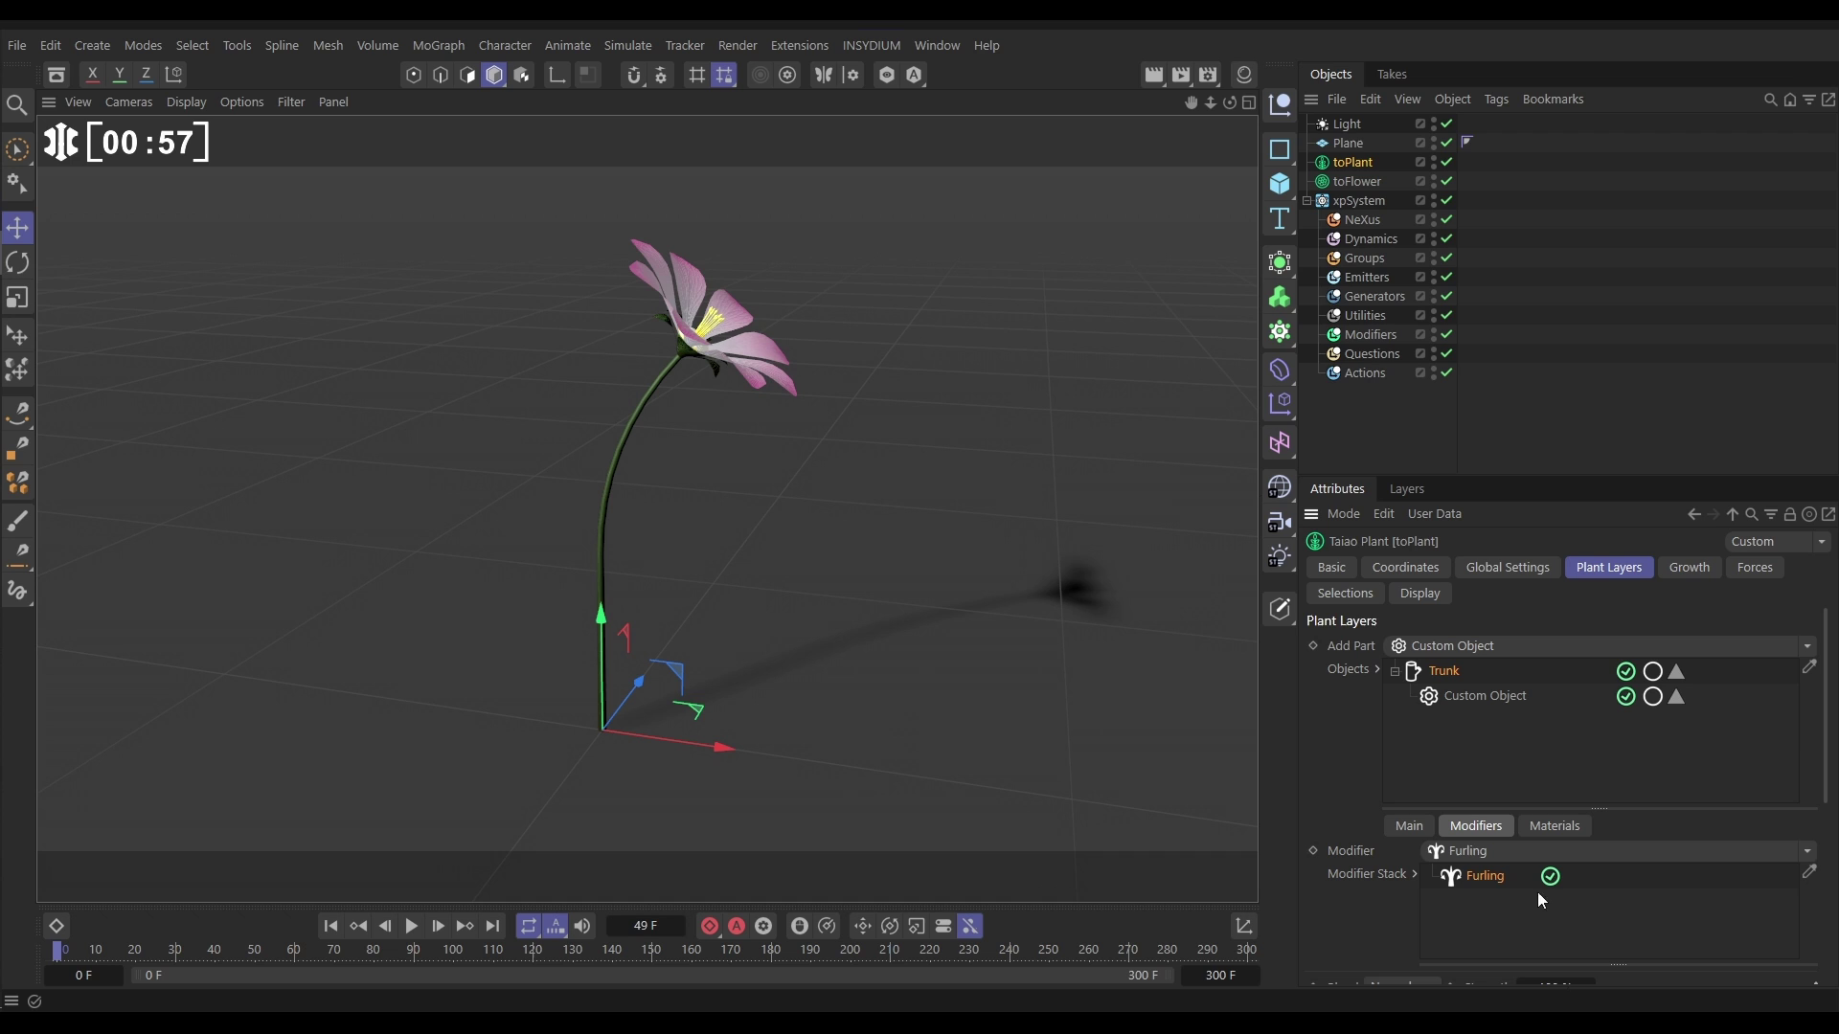
scroll(1813, 764, down, 3)
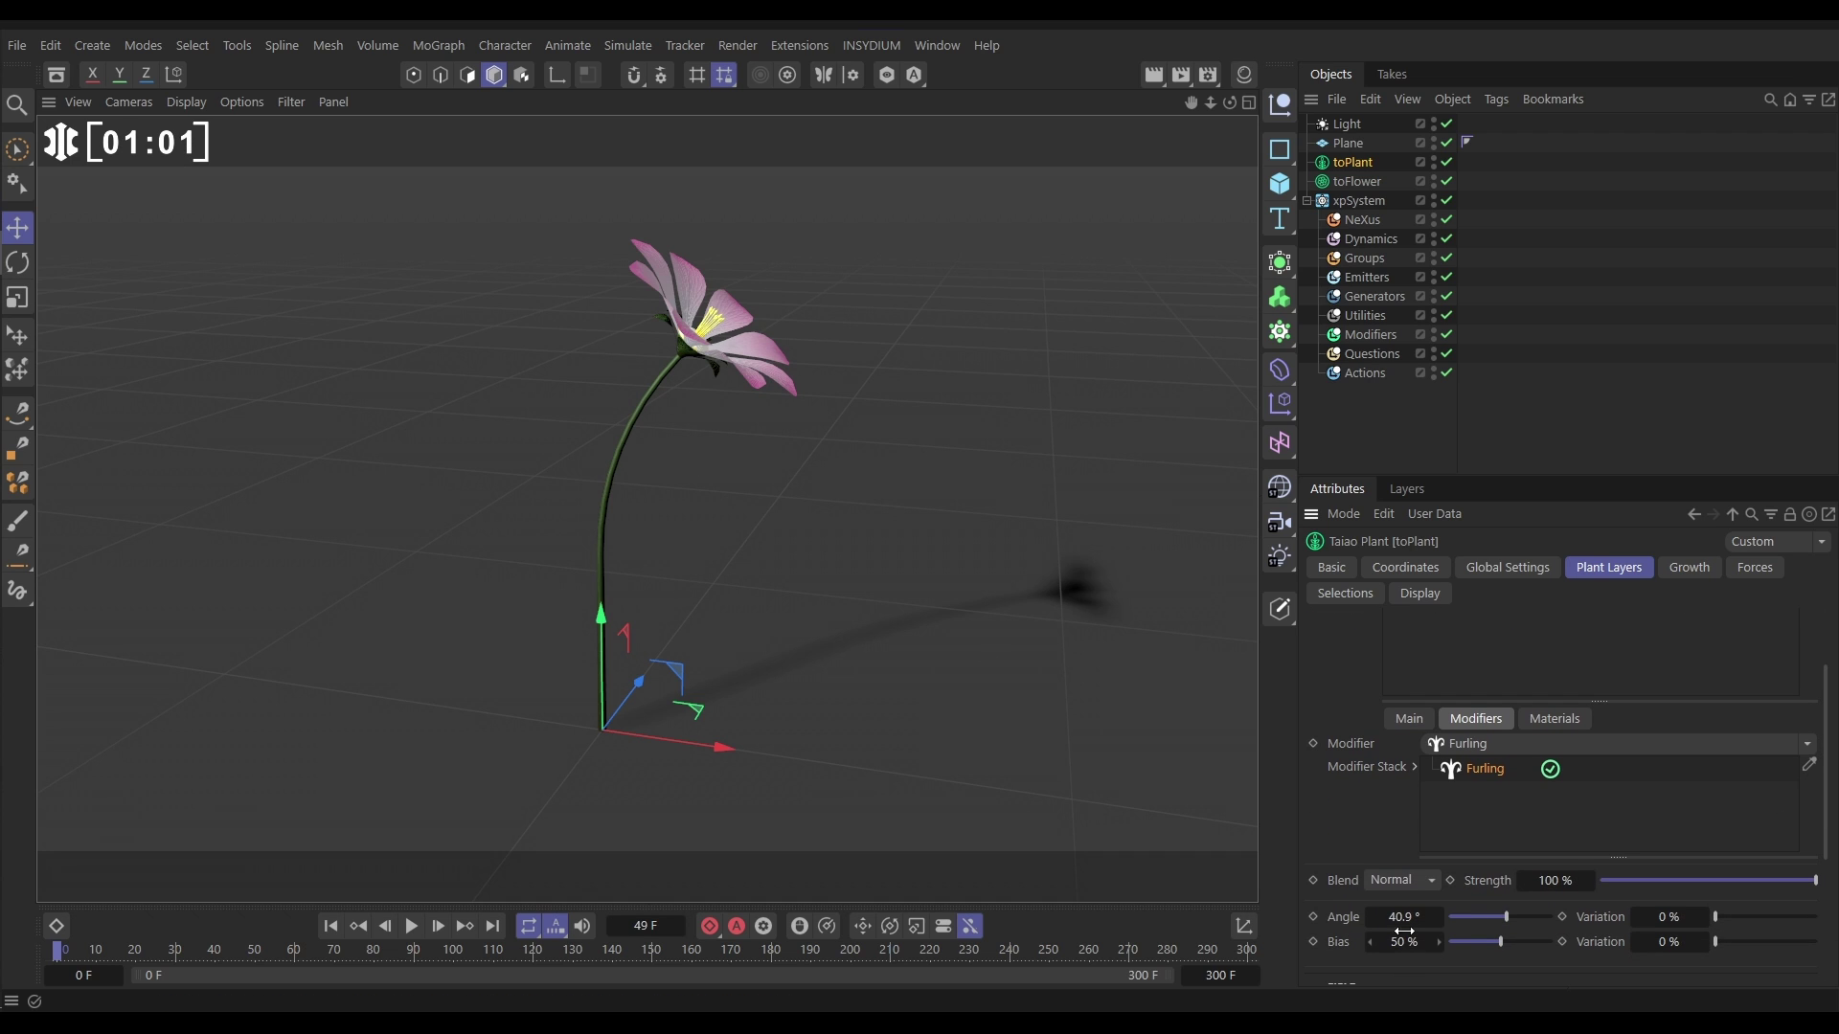
mouse_move(1393, 917)
mouse_down()
mouse_move(1350, 917)
mouse_move(1407, 917)
mouse_up()
Orbit and zoom around the flower head to inspect the assembled plant
click(1397, 441)
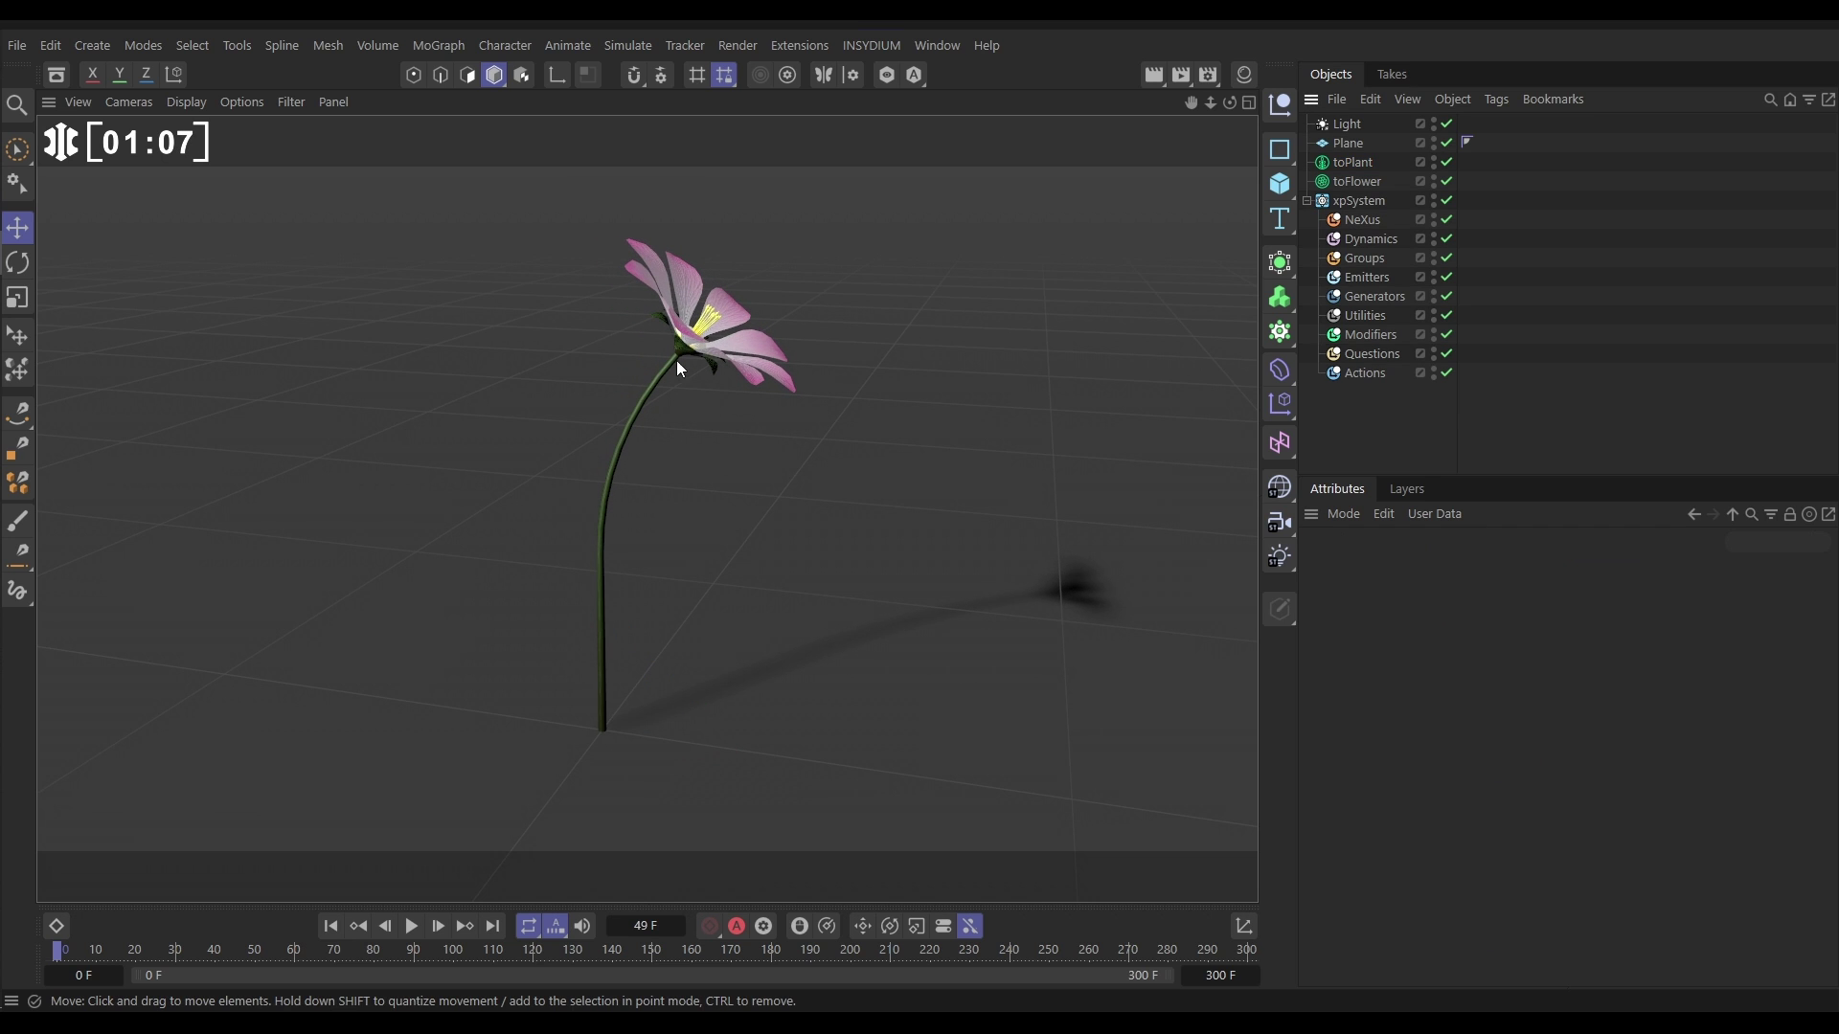
alt+drag(681, 341, 720, 383)
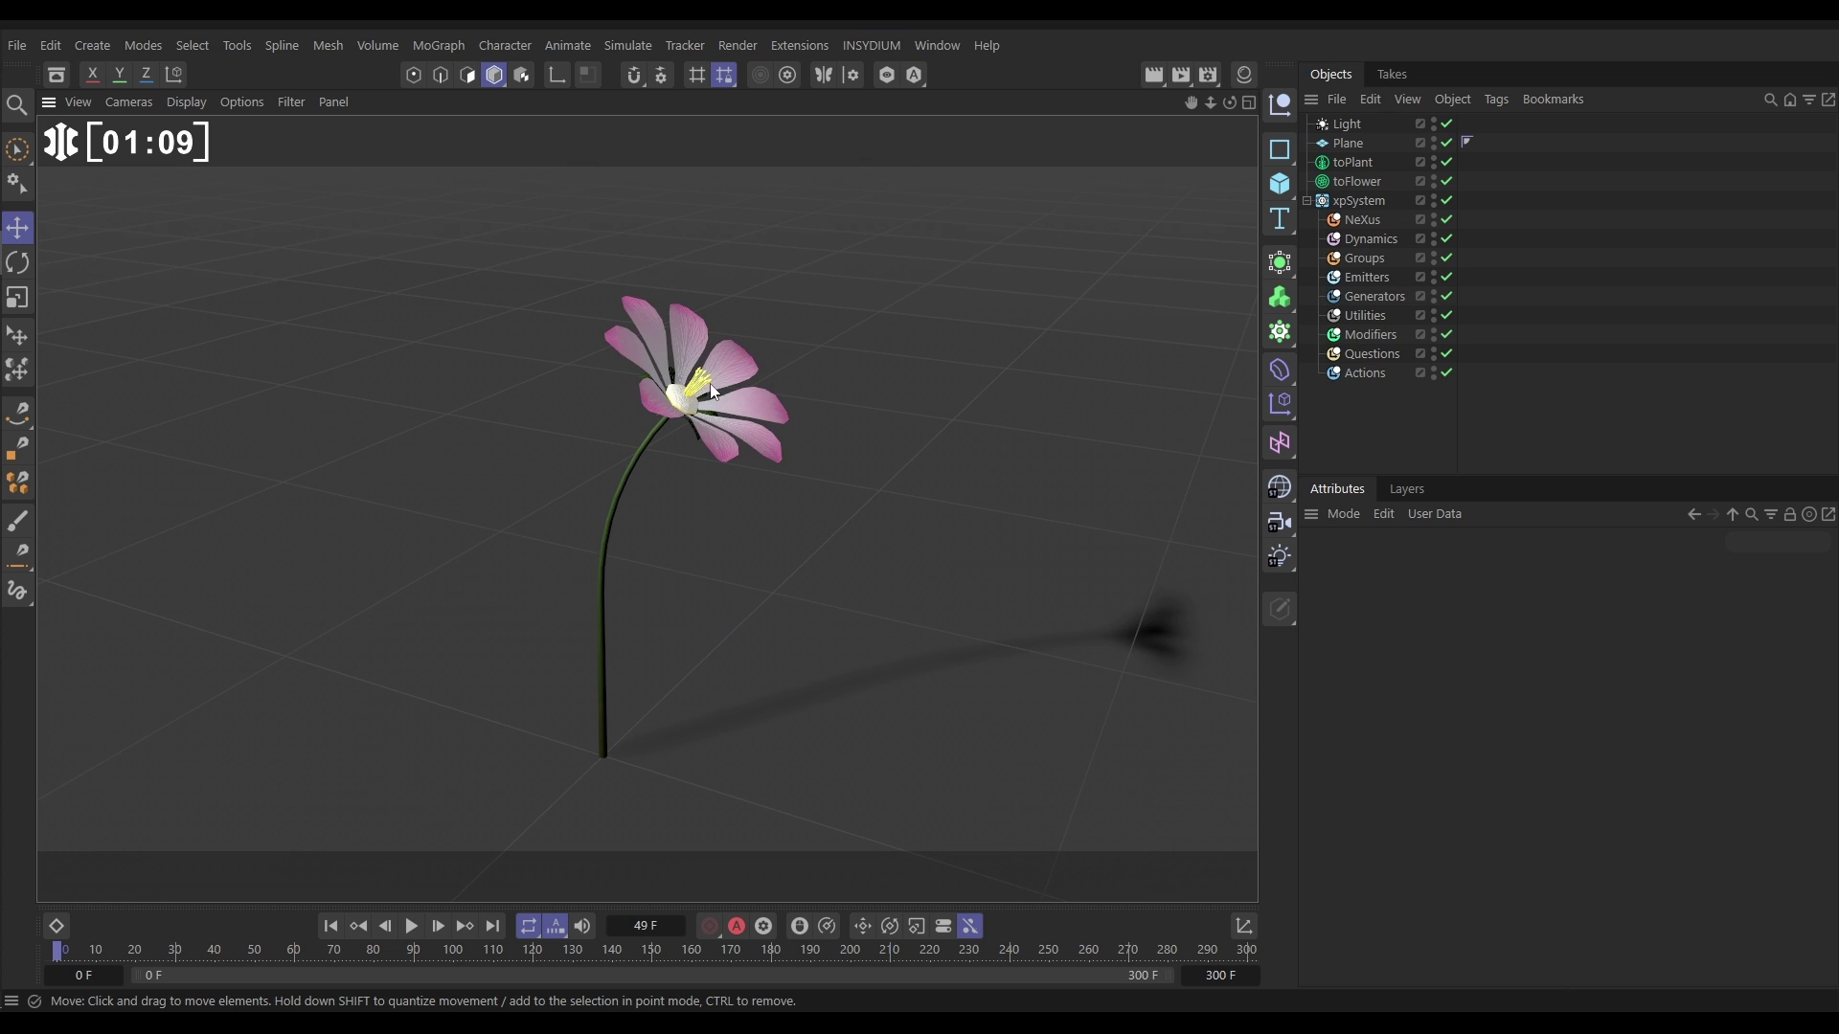
alt+right_drag(727, 379, 861, 358)
alt+drag(862, 359, 733, 372)
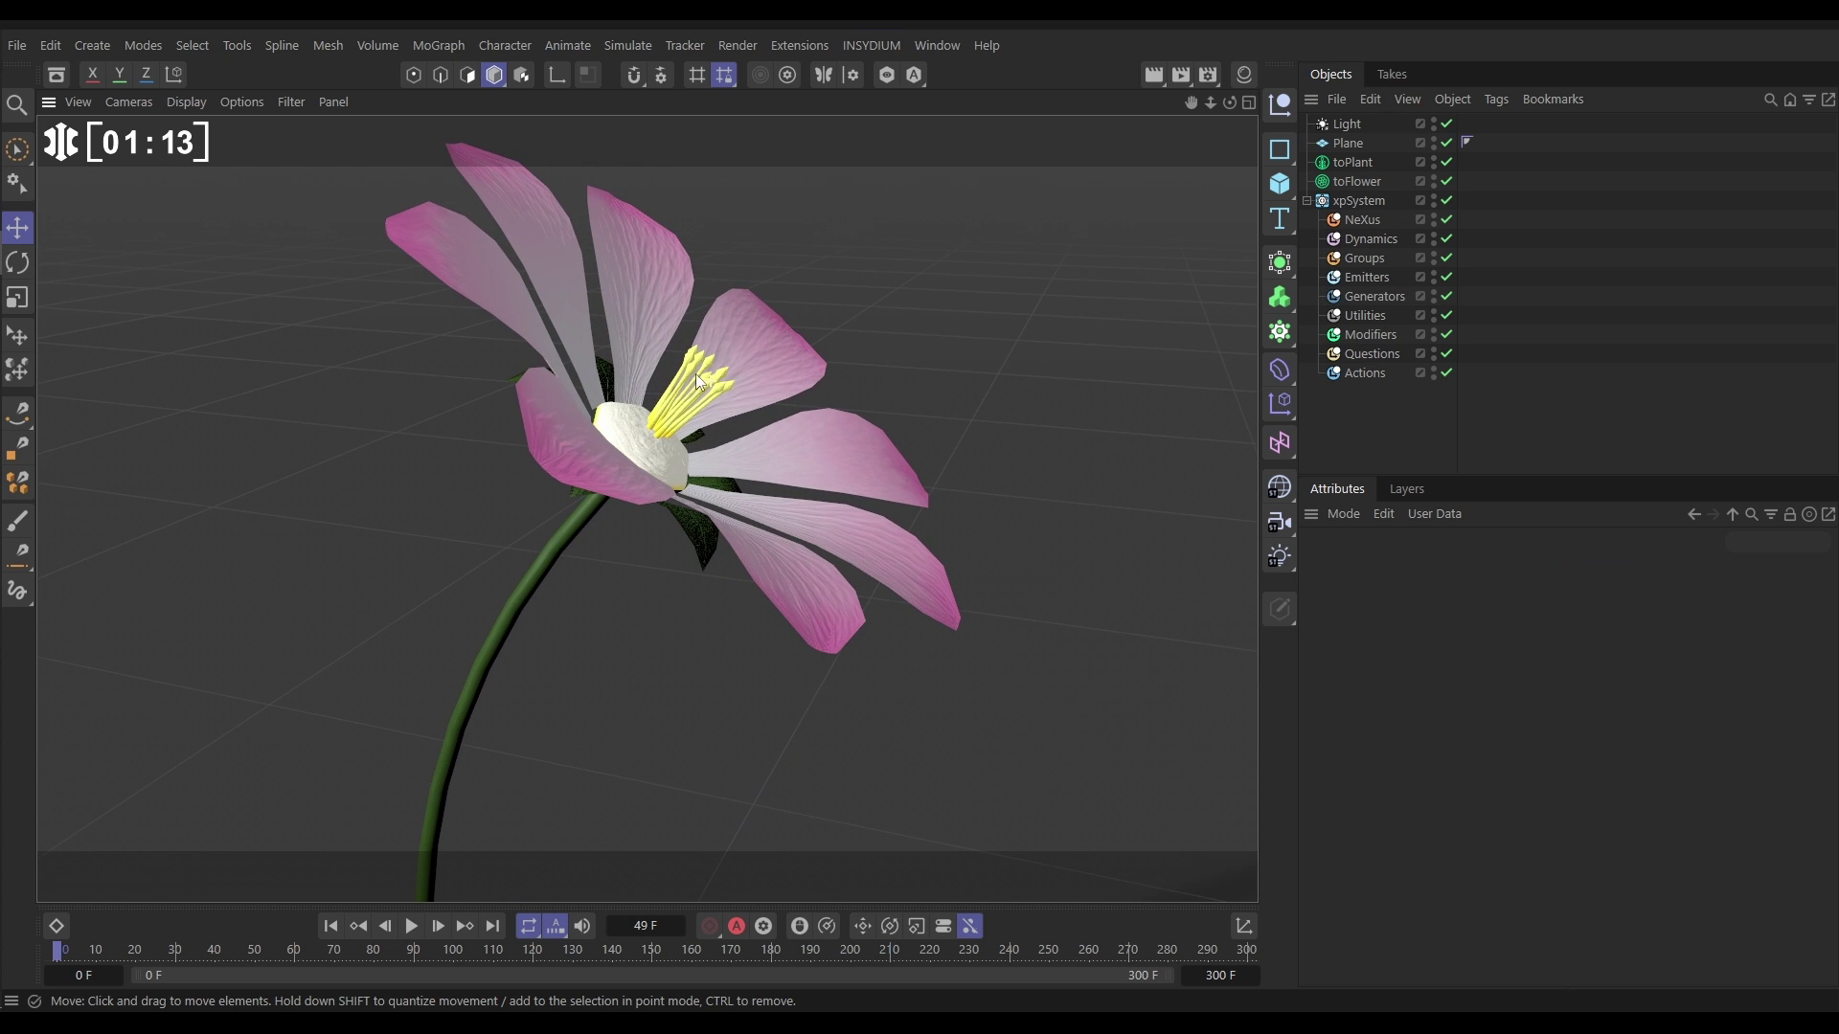
alt+right_drag(704, 382, 582, 411)
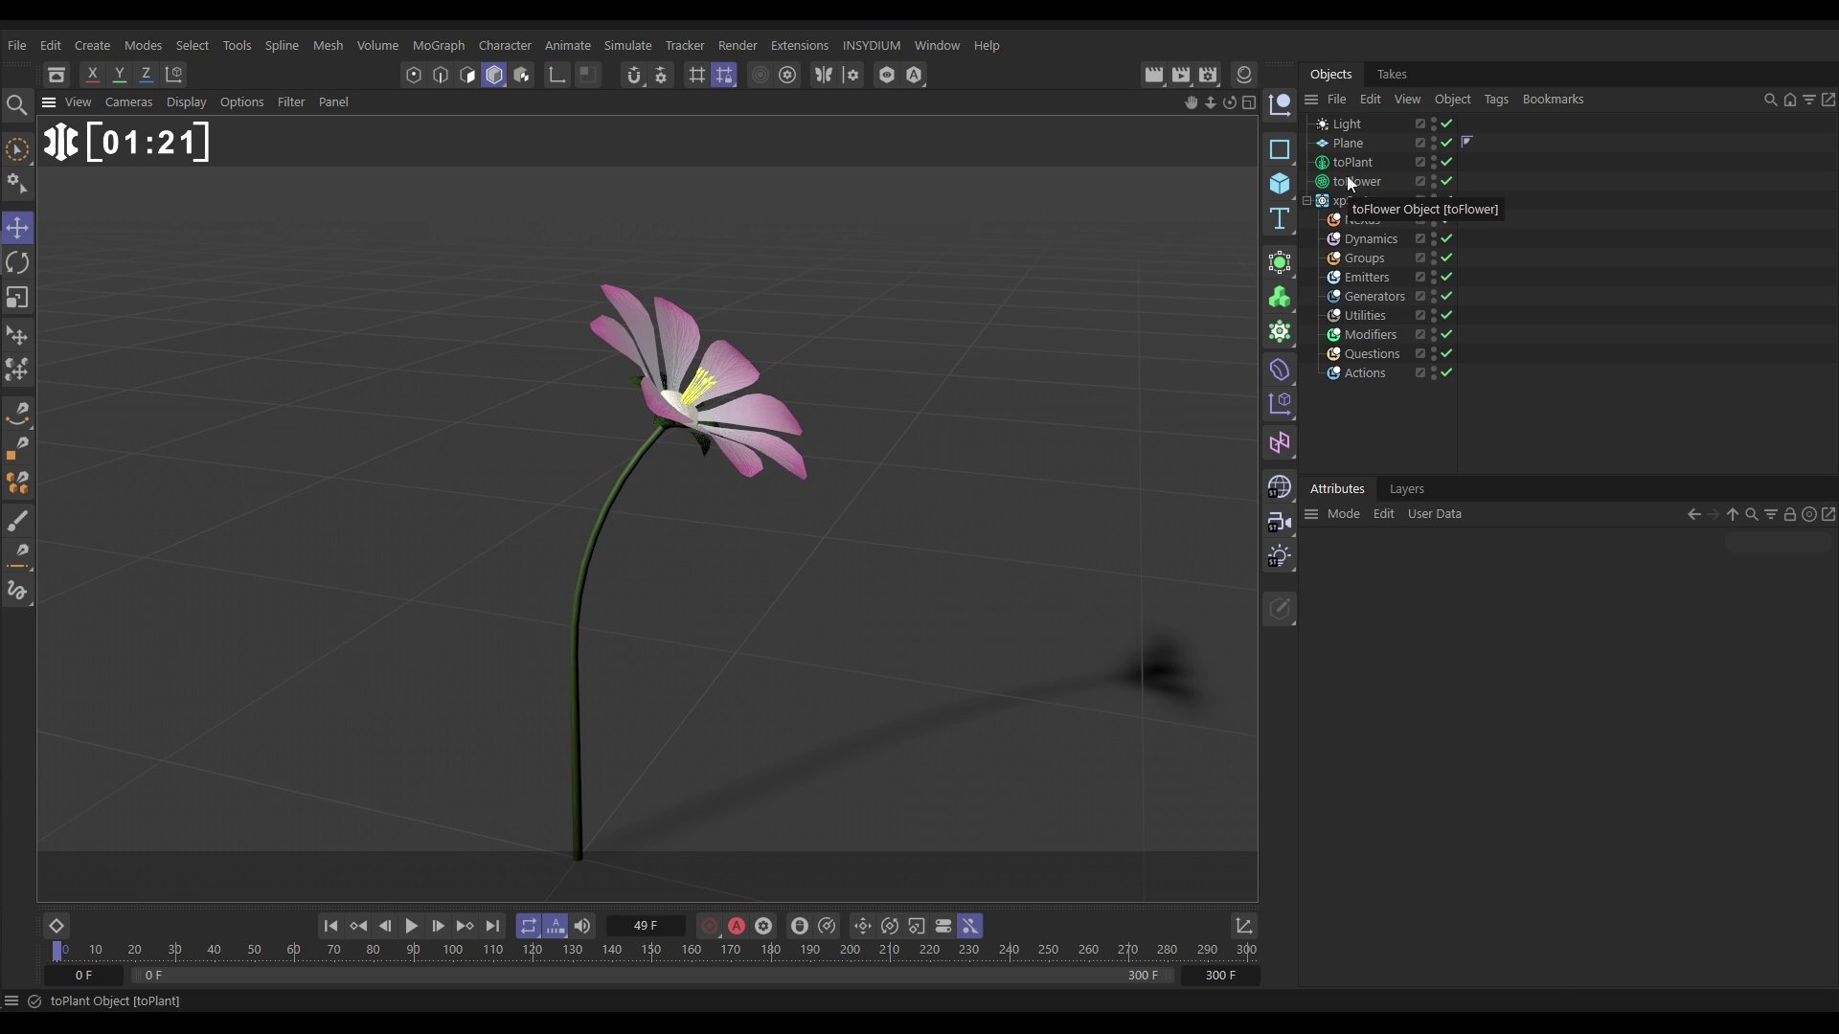
Add an xpJoin utility and move toPlant and toFlower inside it
click(1360, 318)
click(1825, 670)
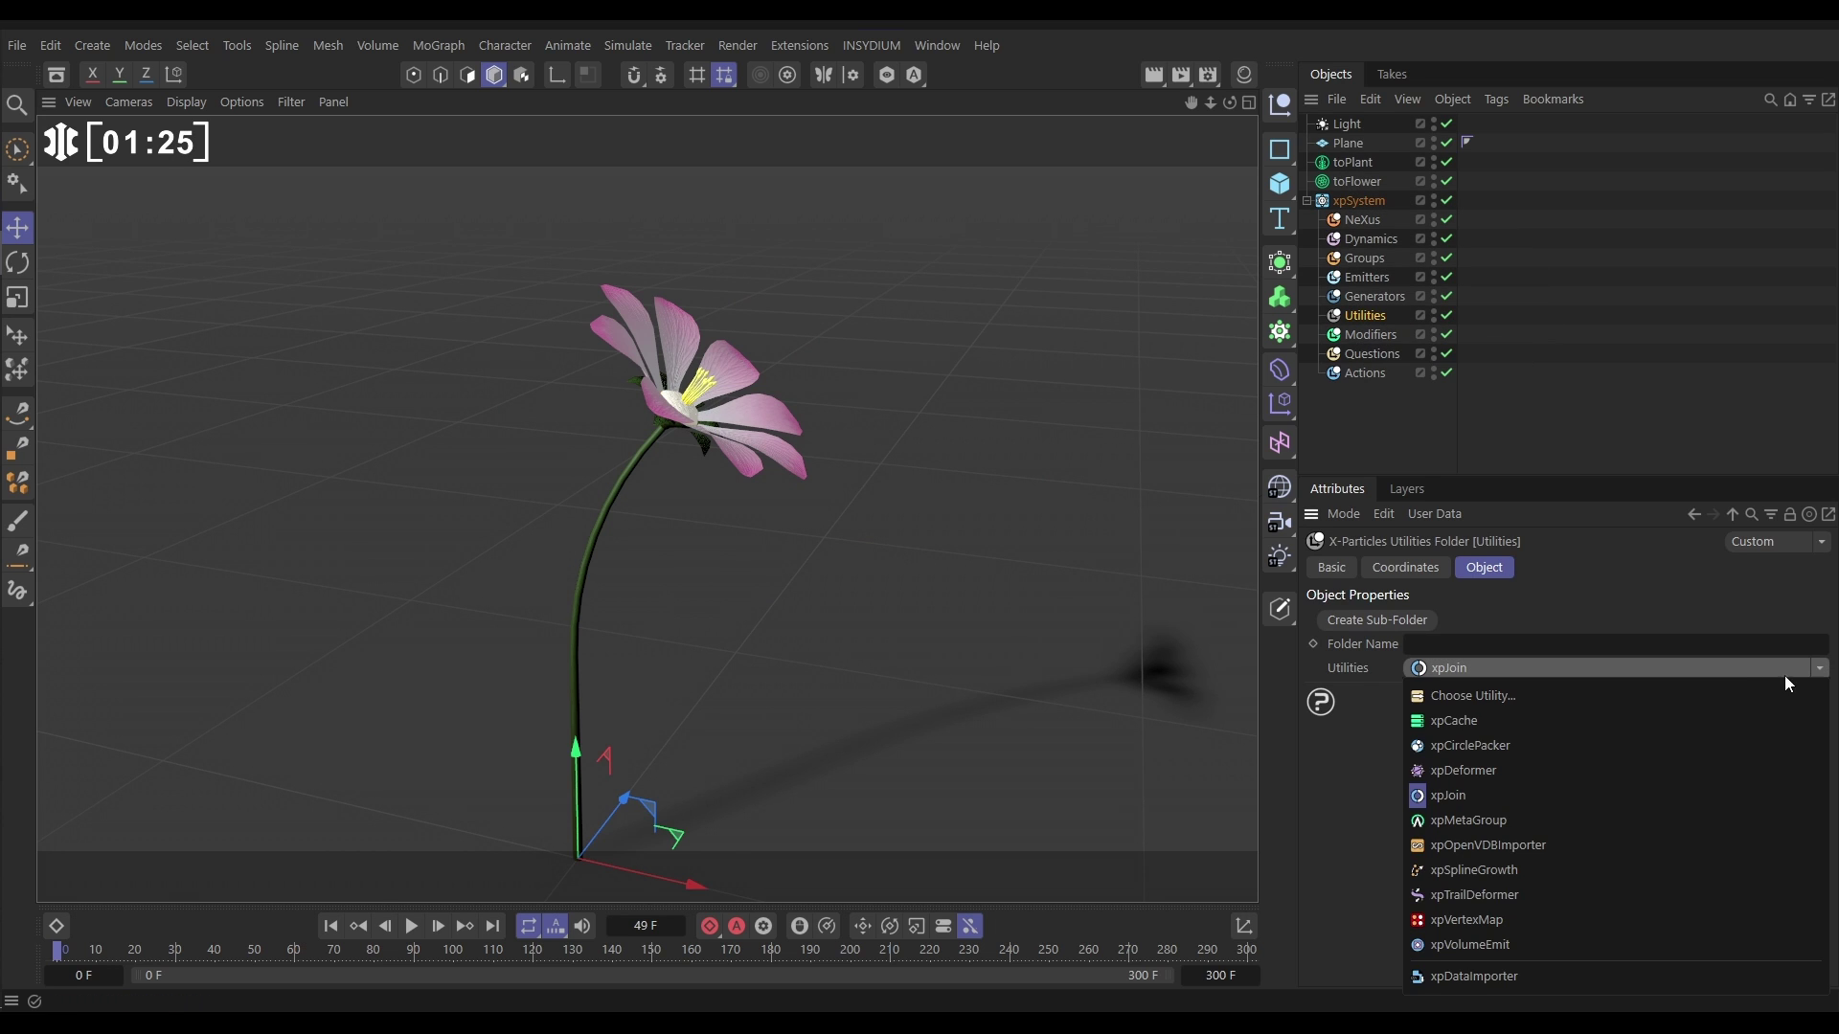
click(1456, 795)
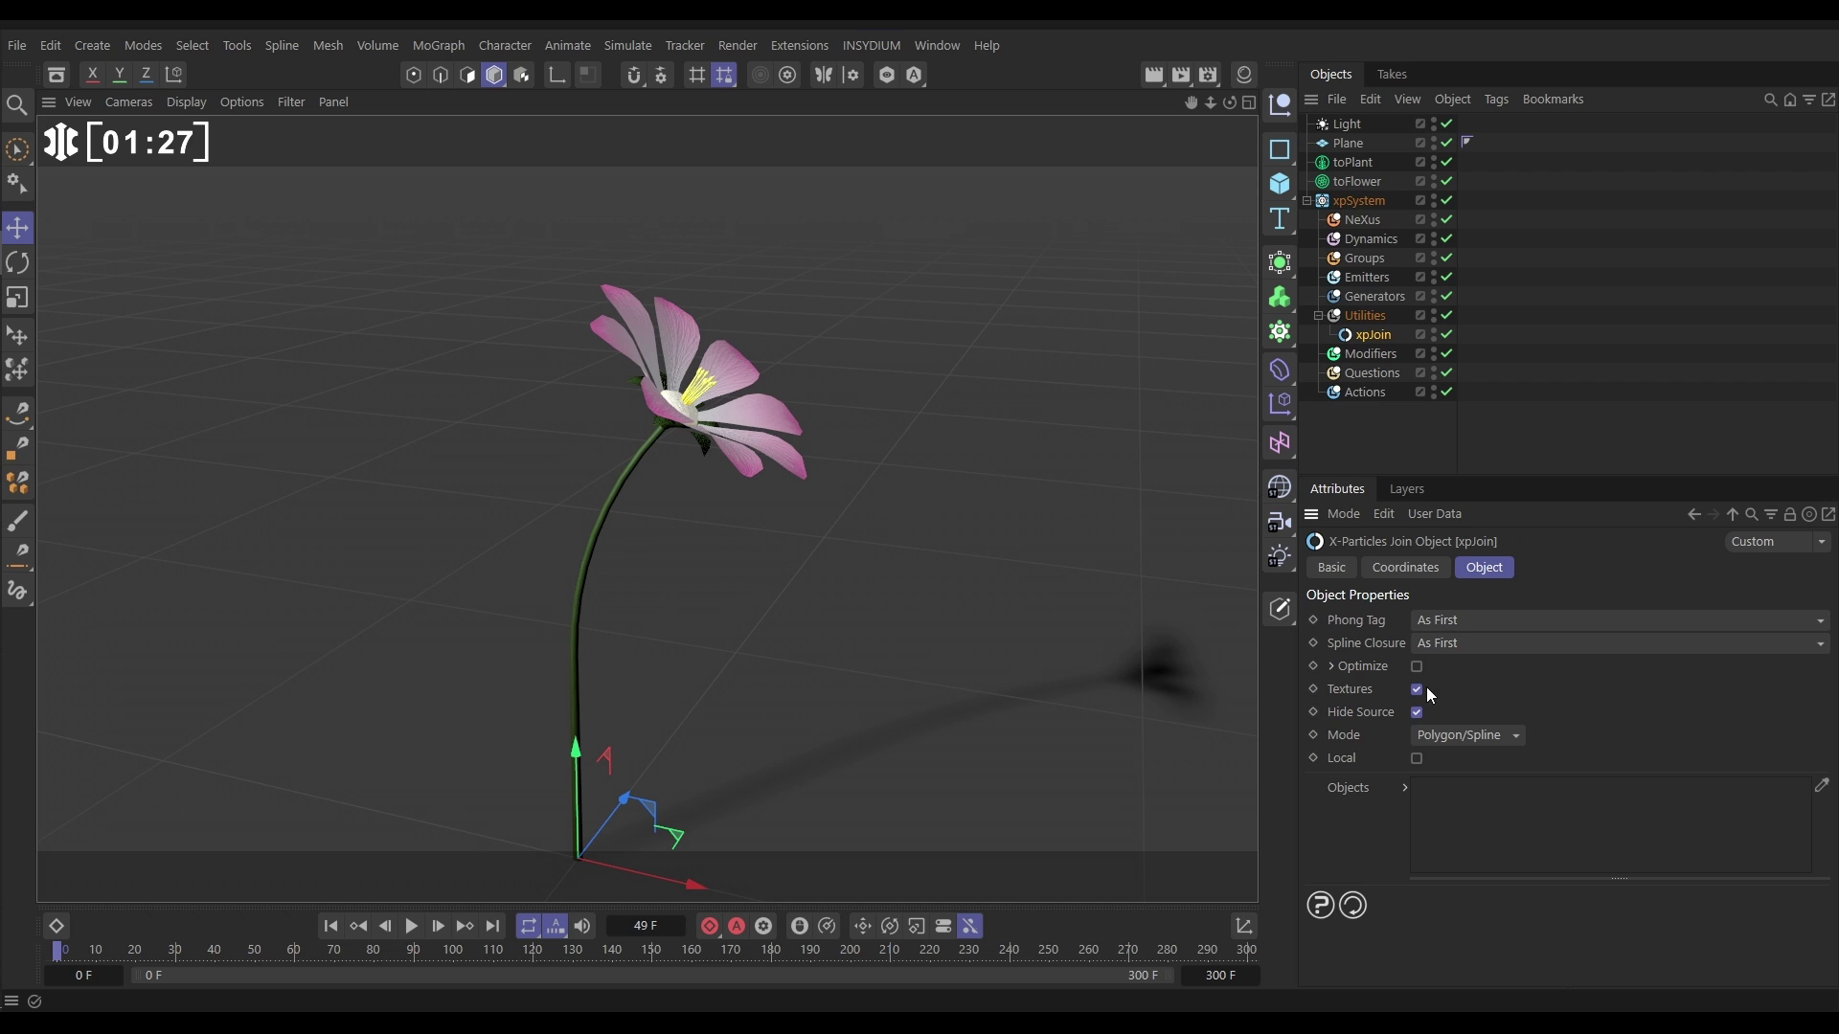
drag(1350, 168, 1371, 335)
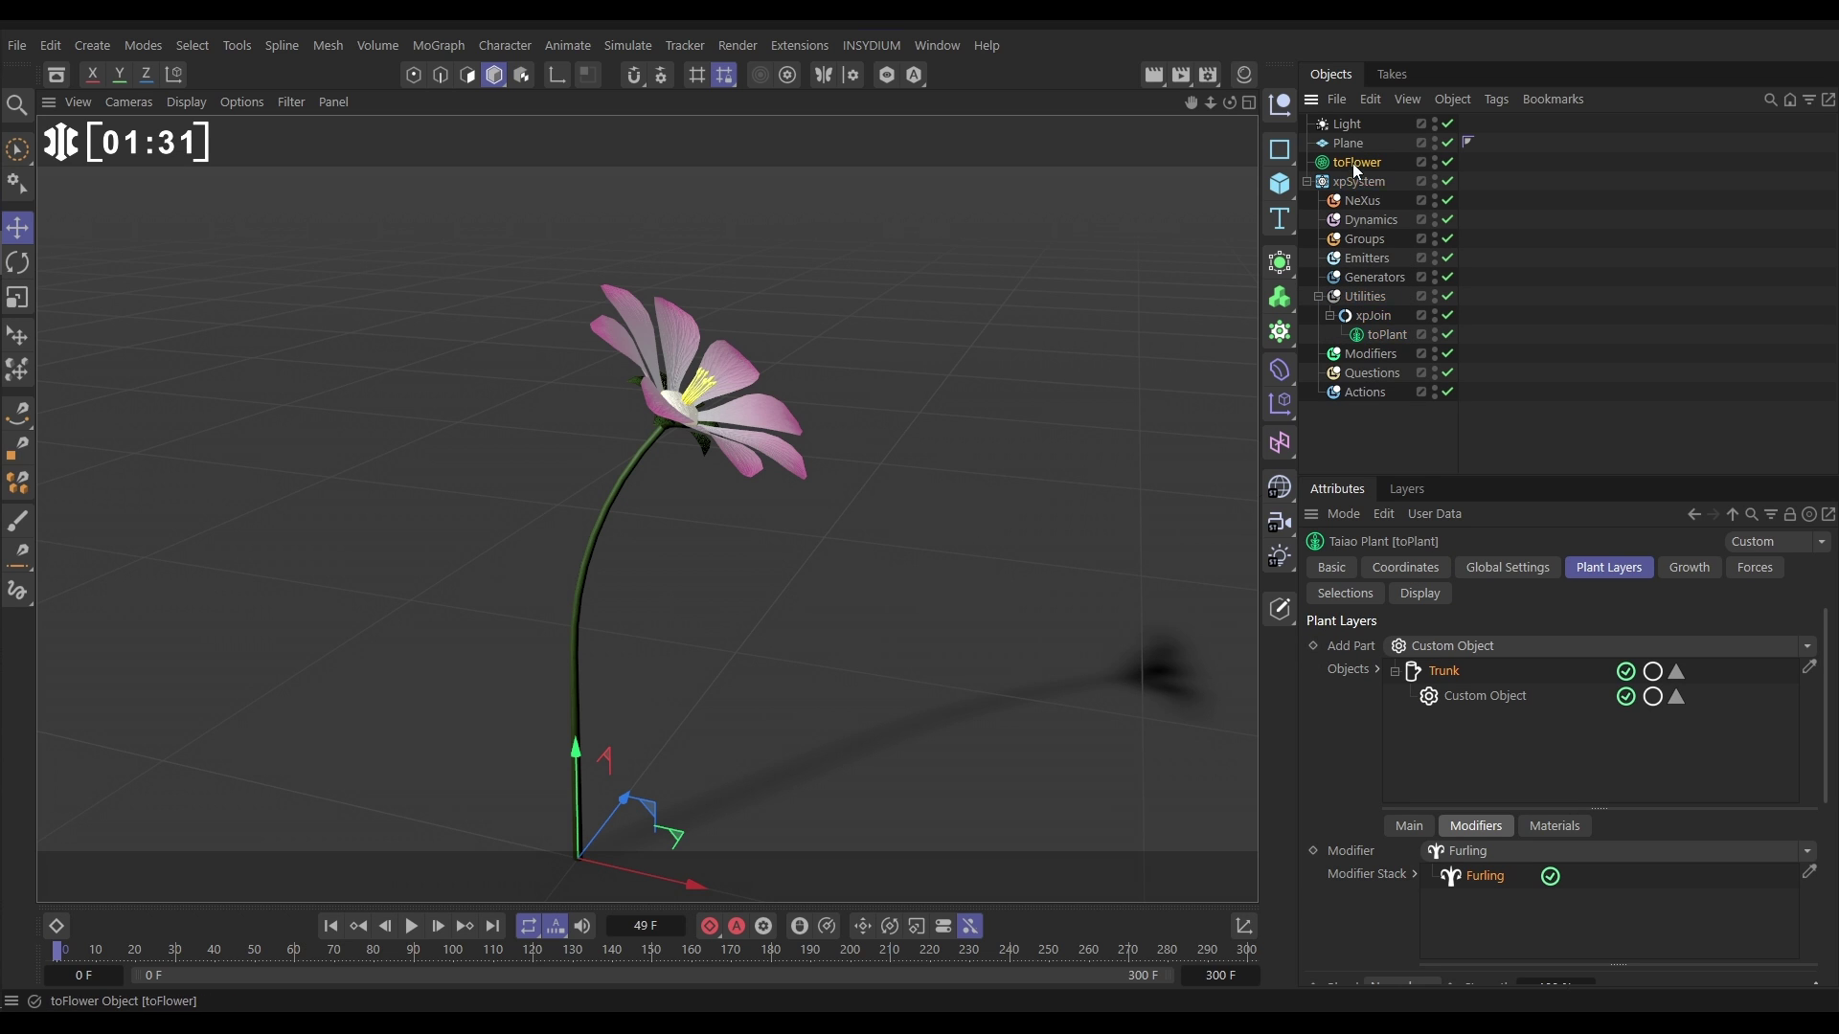
drag(1352, 163, 1387, 337)
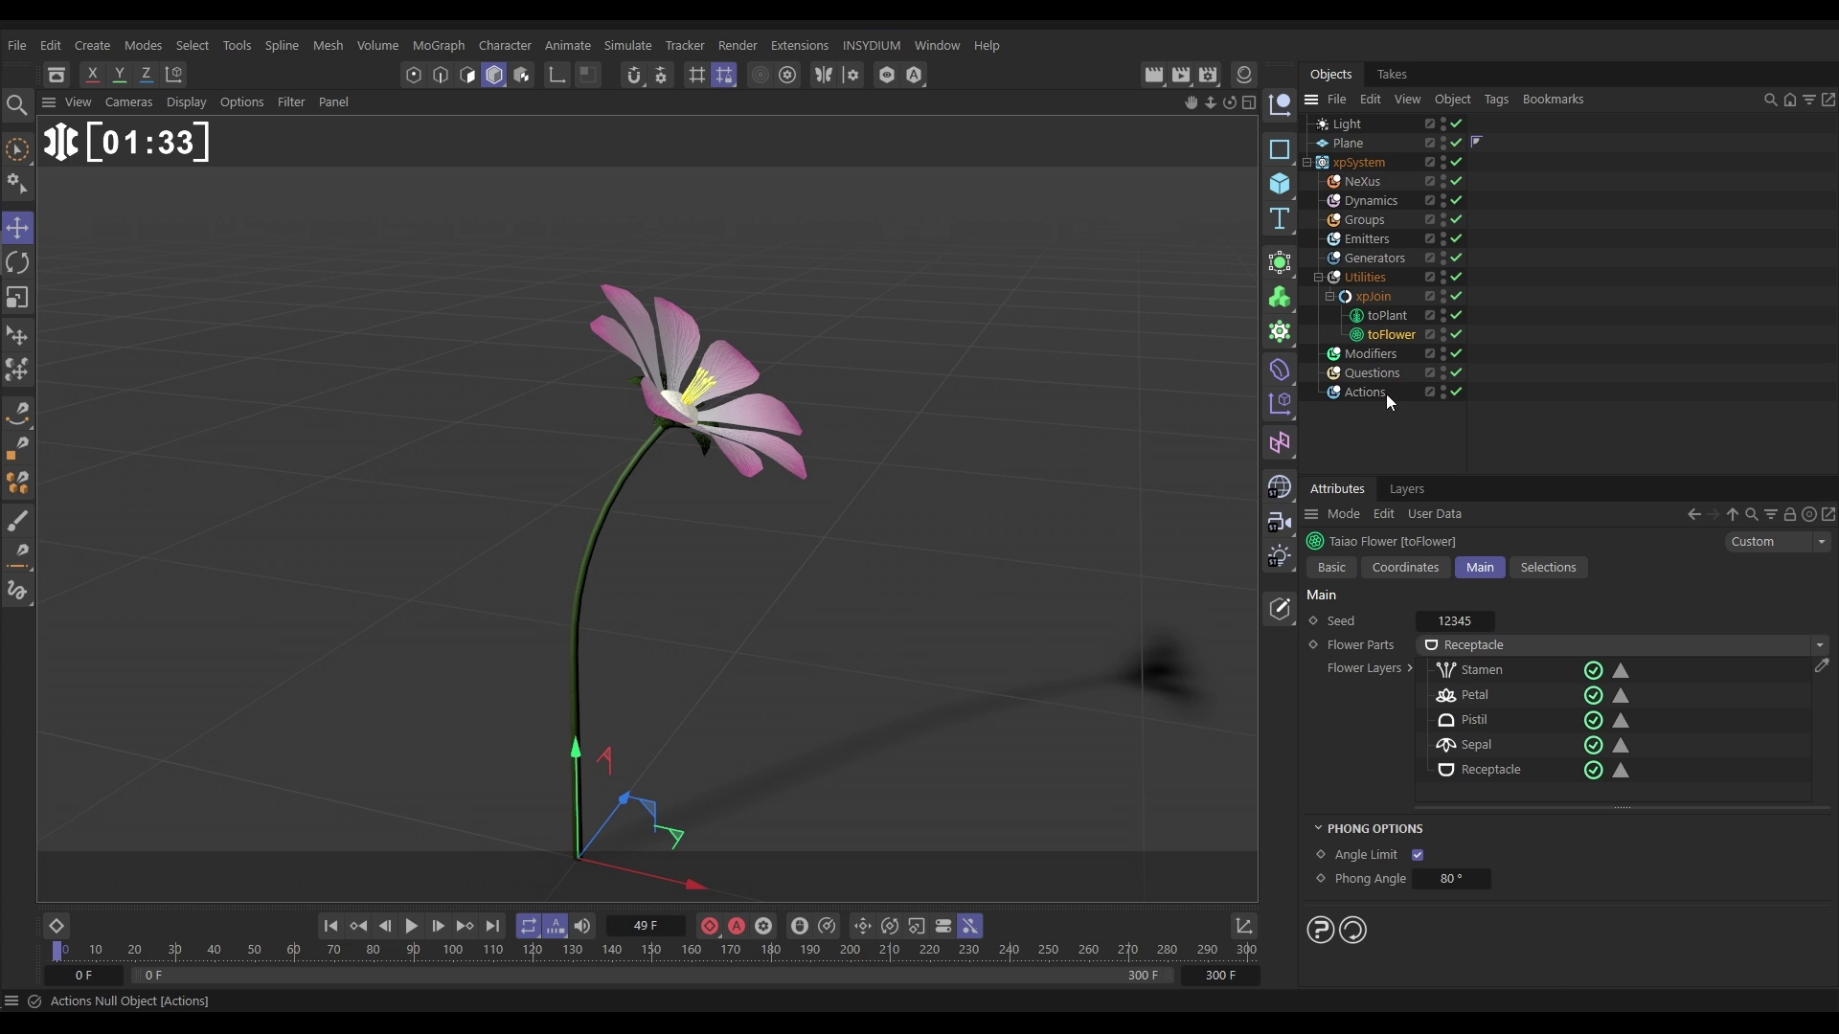
Create an xpEmitter with Object shape, xpJoin as source, emitting from Polygon Area
click(1359, 239)
click(1384, 672)
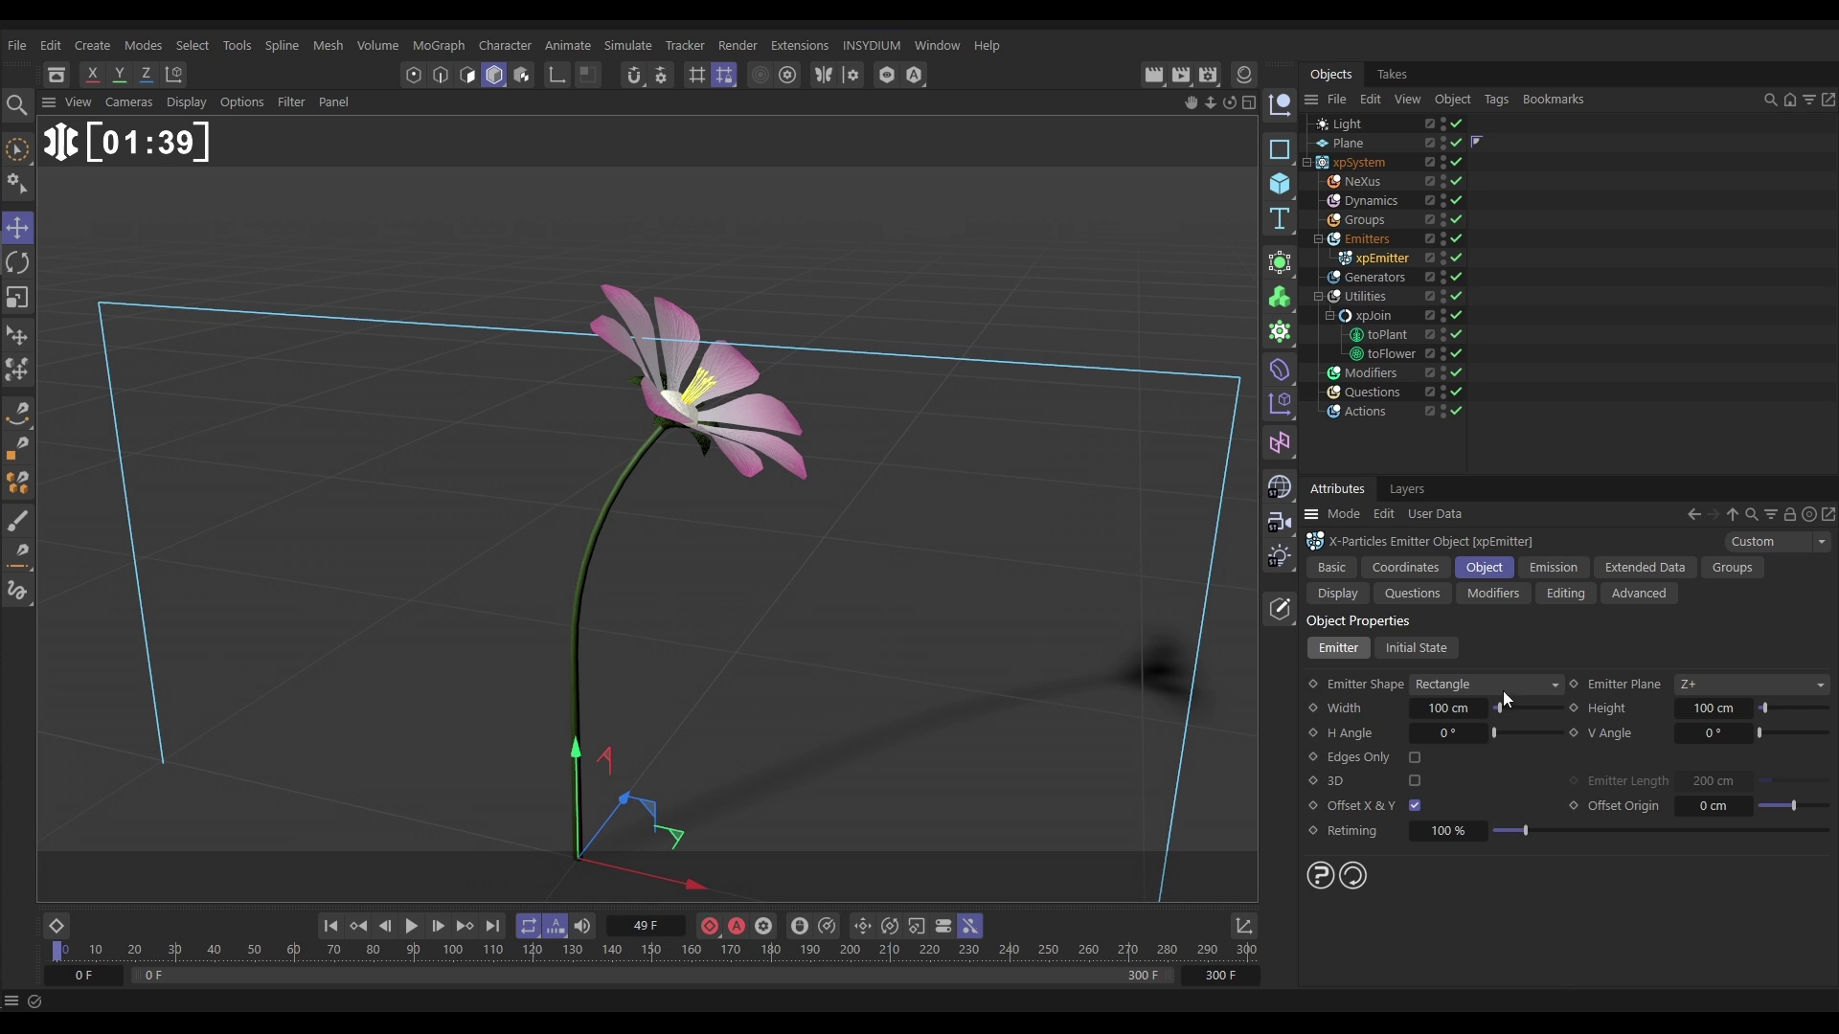
click(1454, 684)
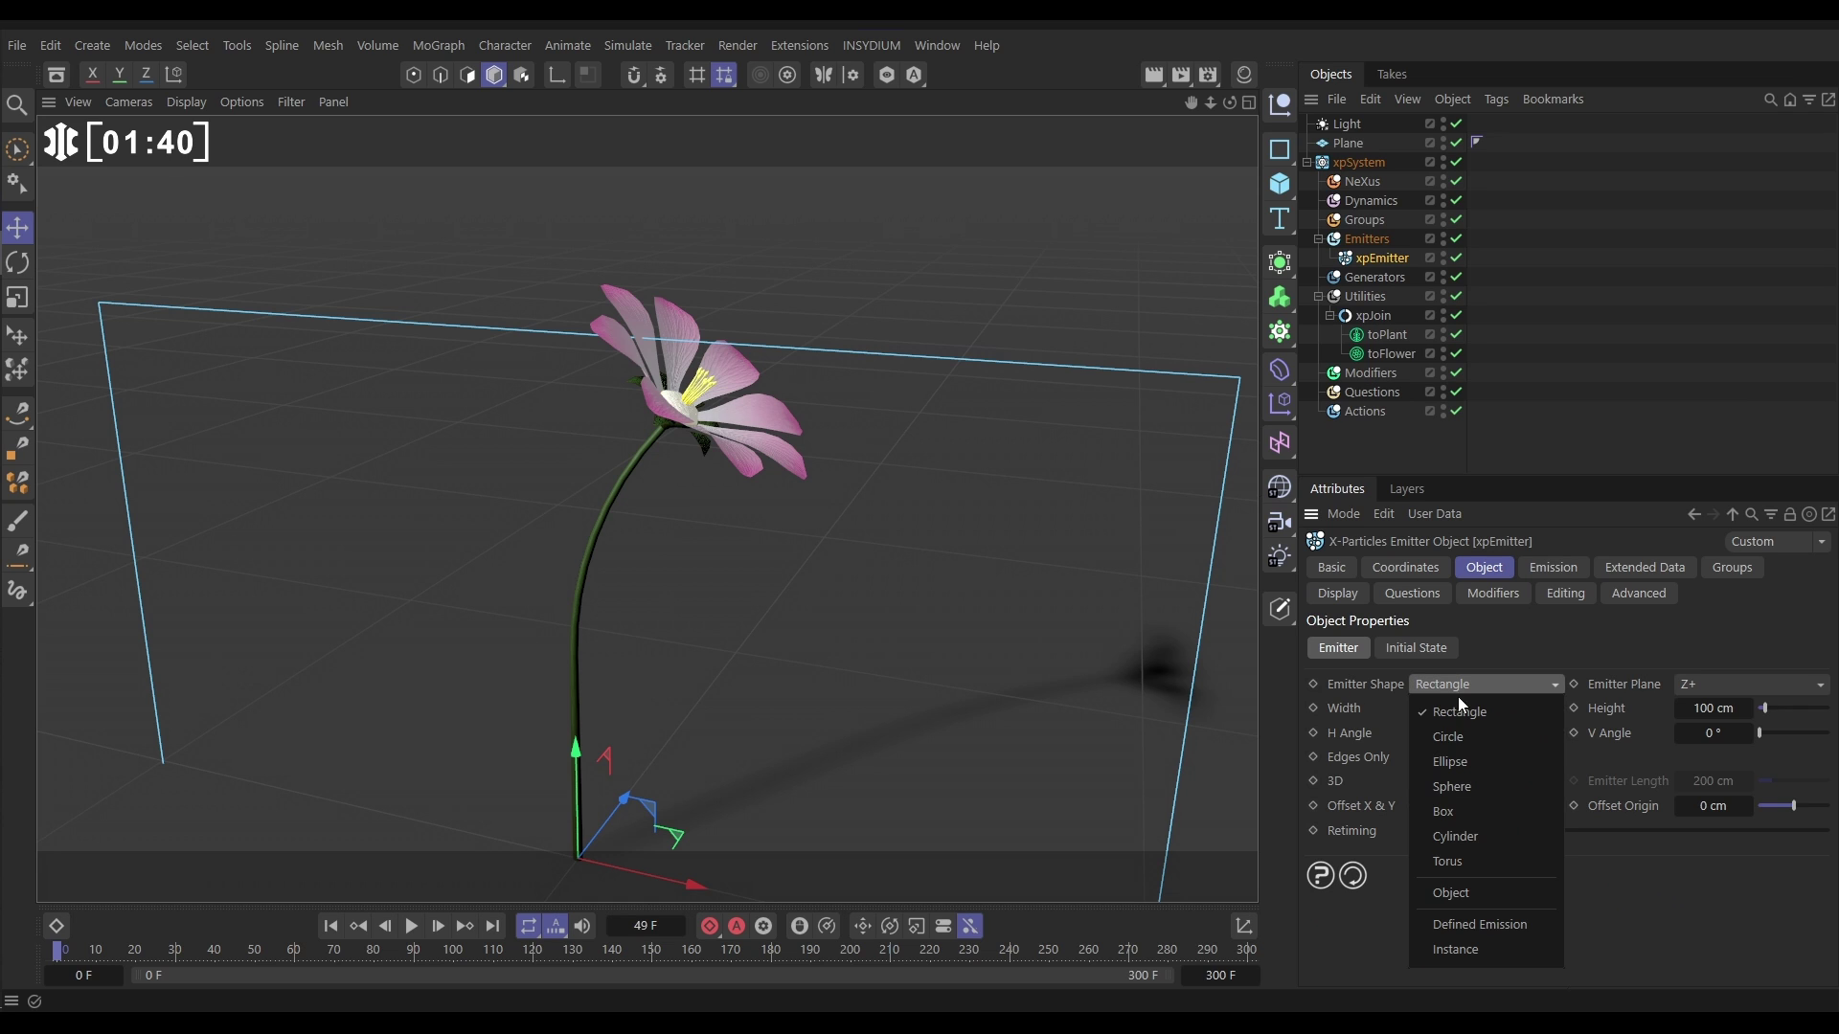
click(1453, 893)
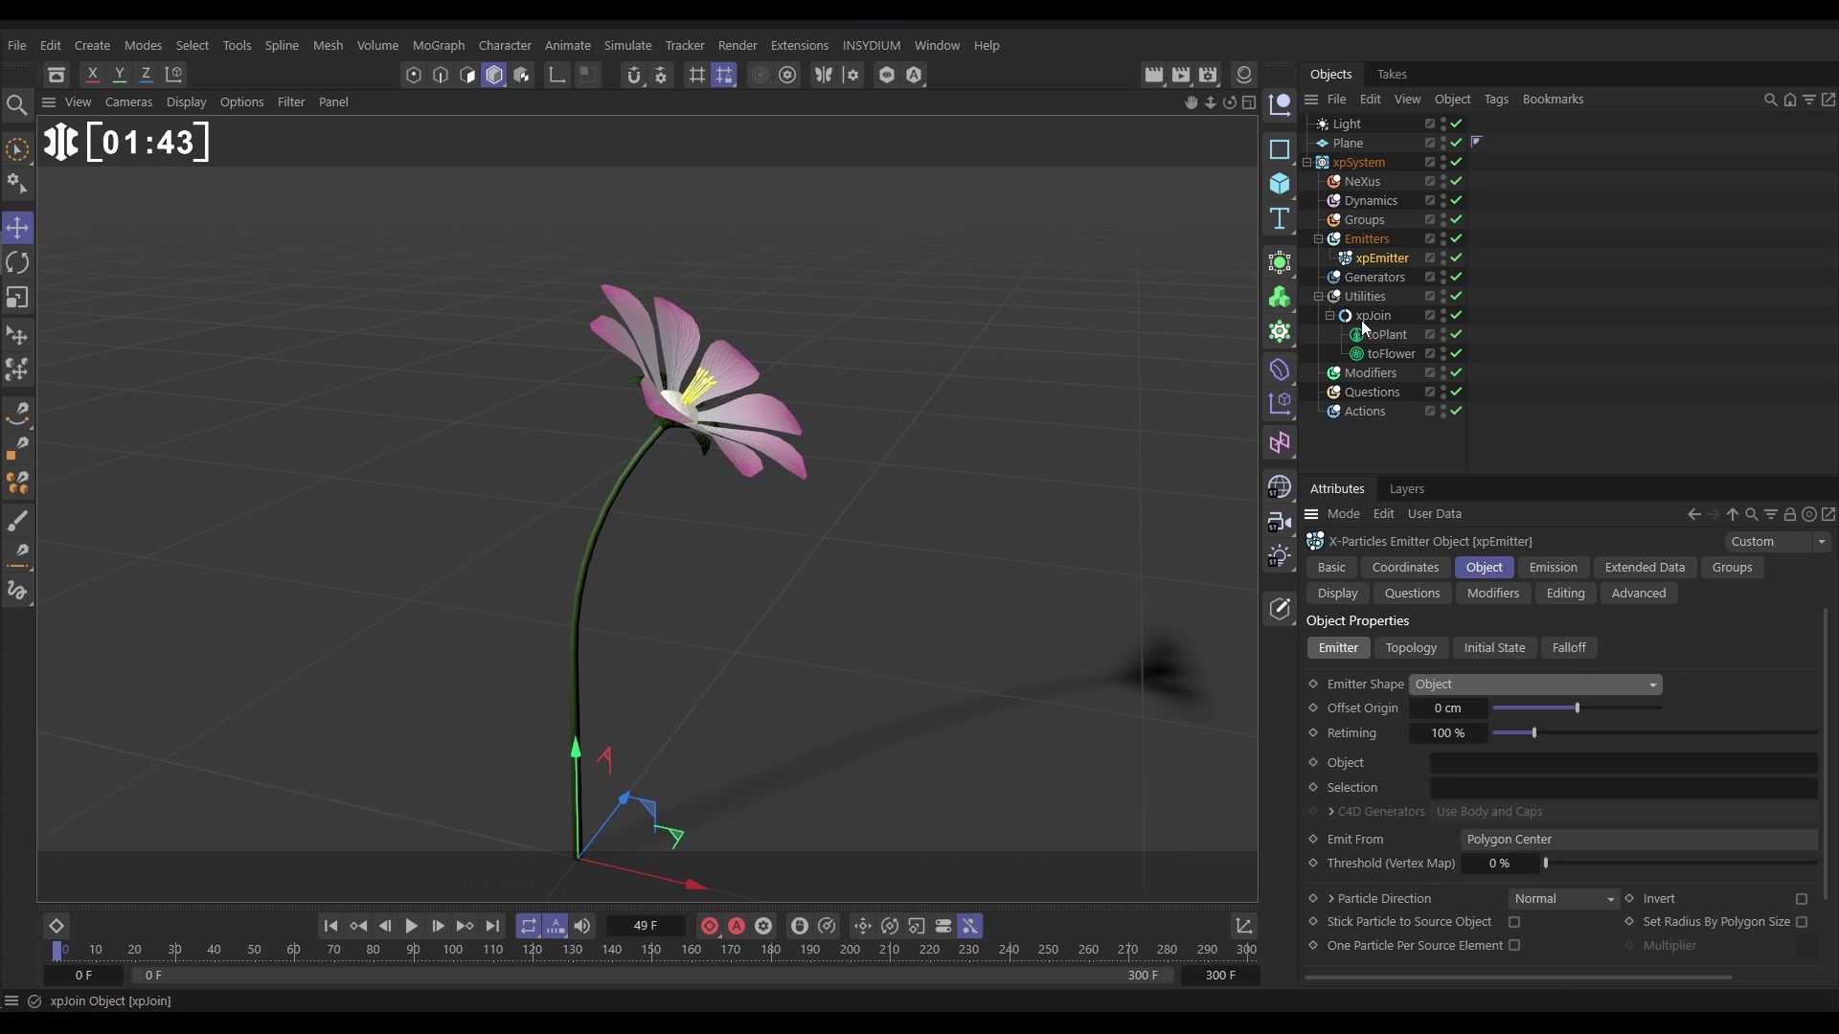
drag(1359, 316, 1457, 764)
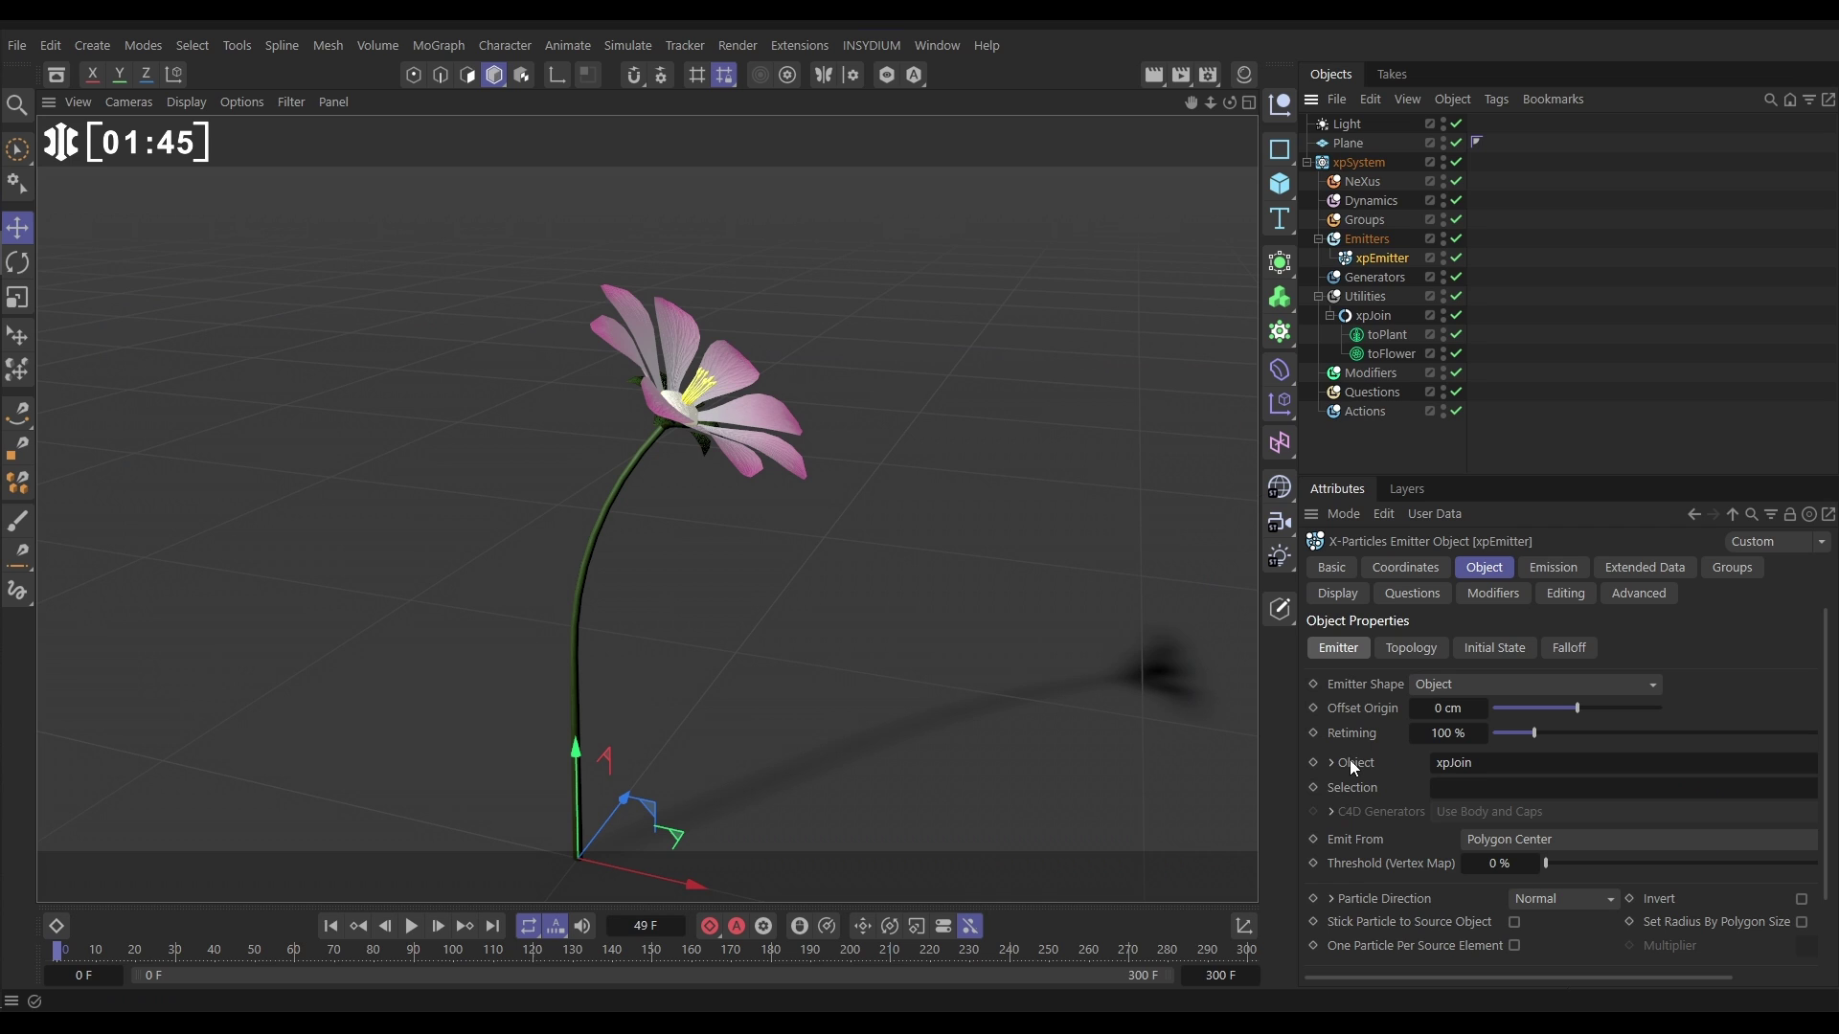
click(1507, 839)
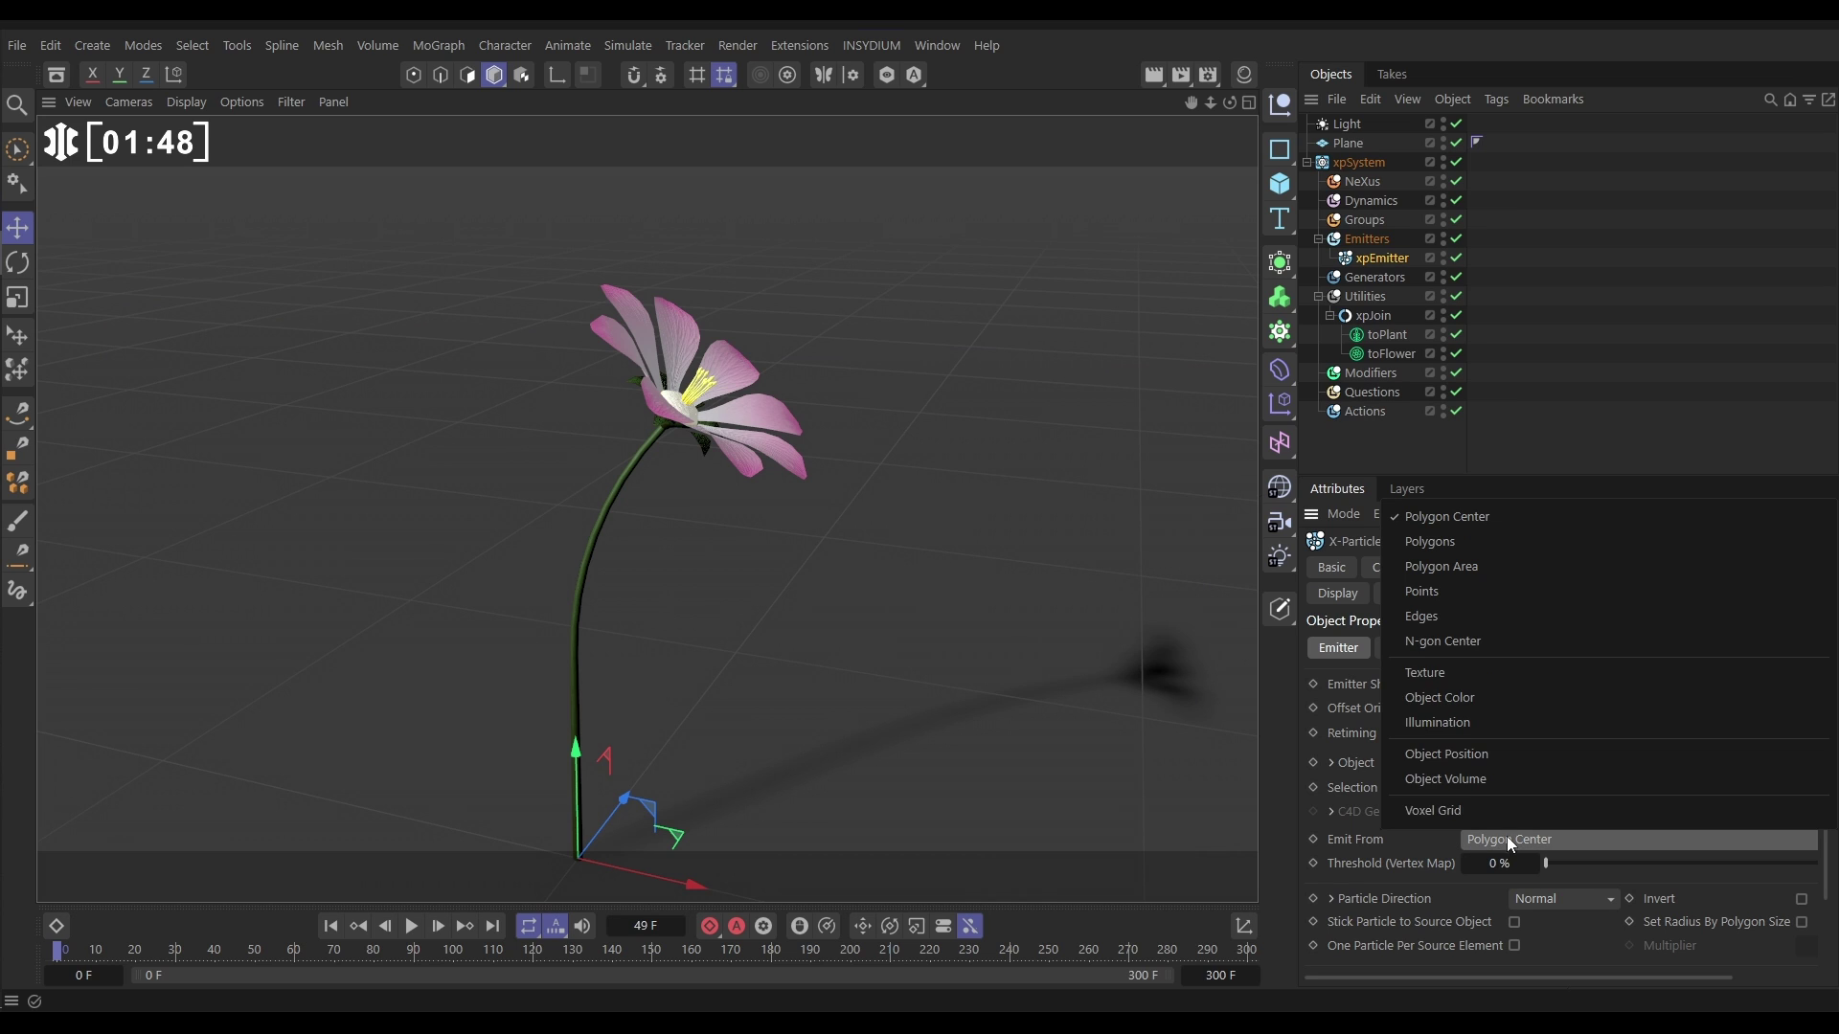
click(1454, 580)
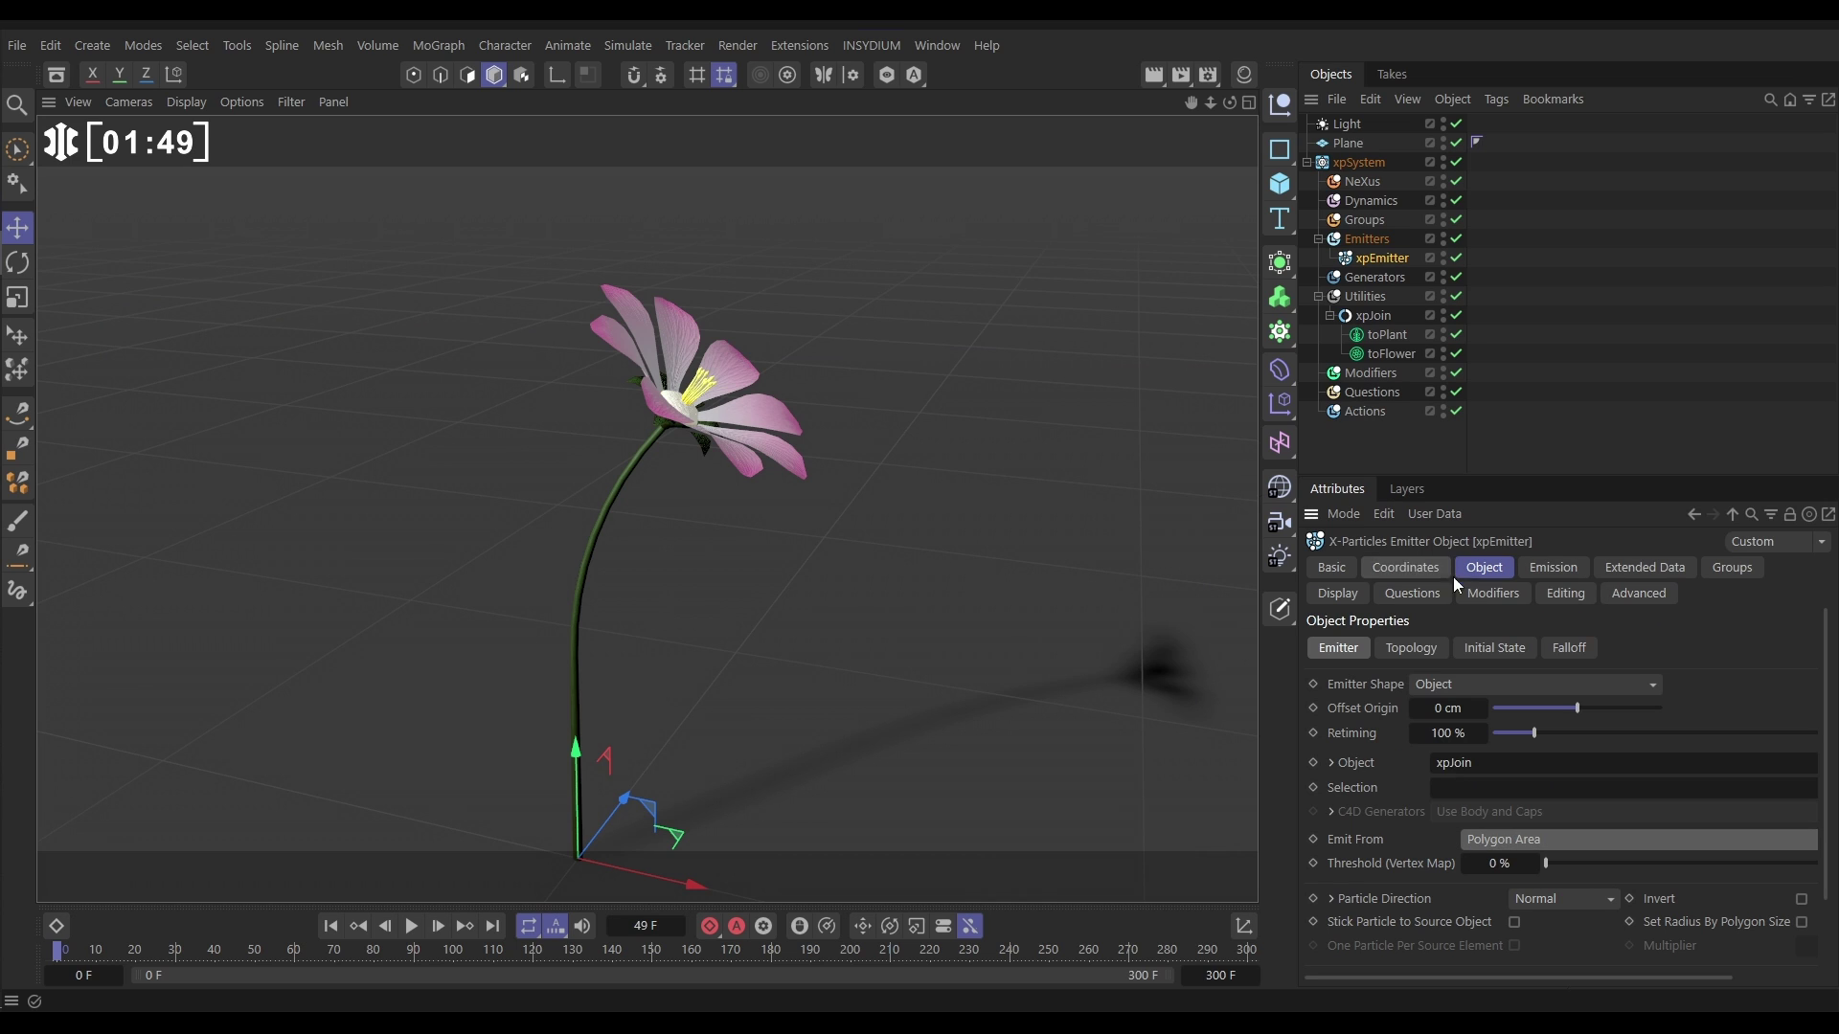
click(1544, 568)
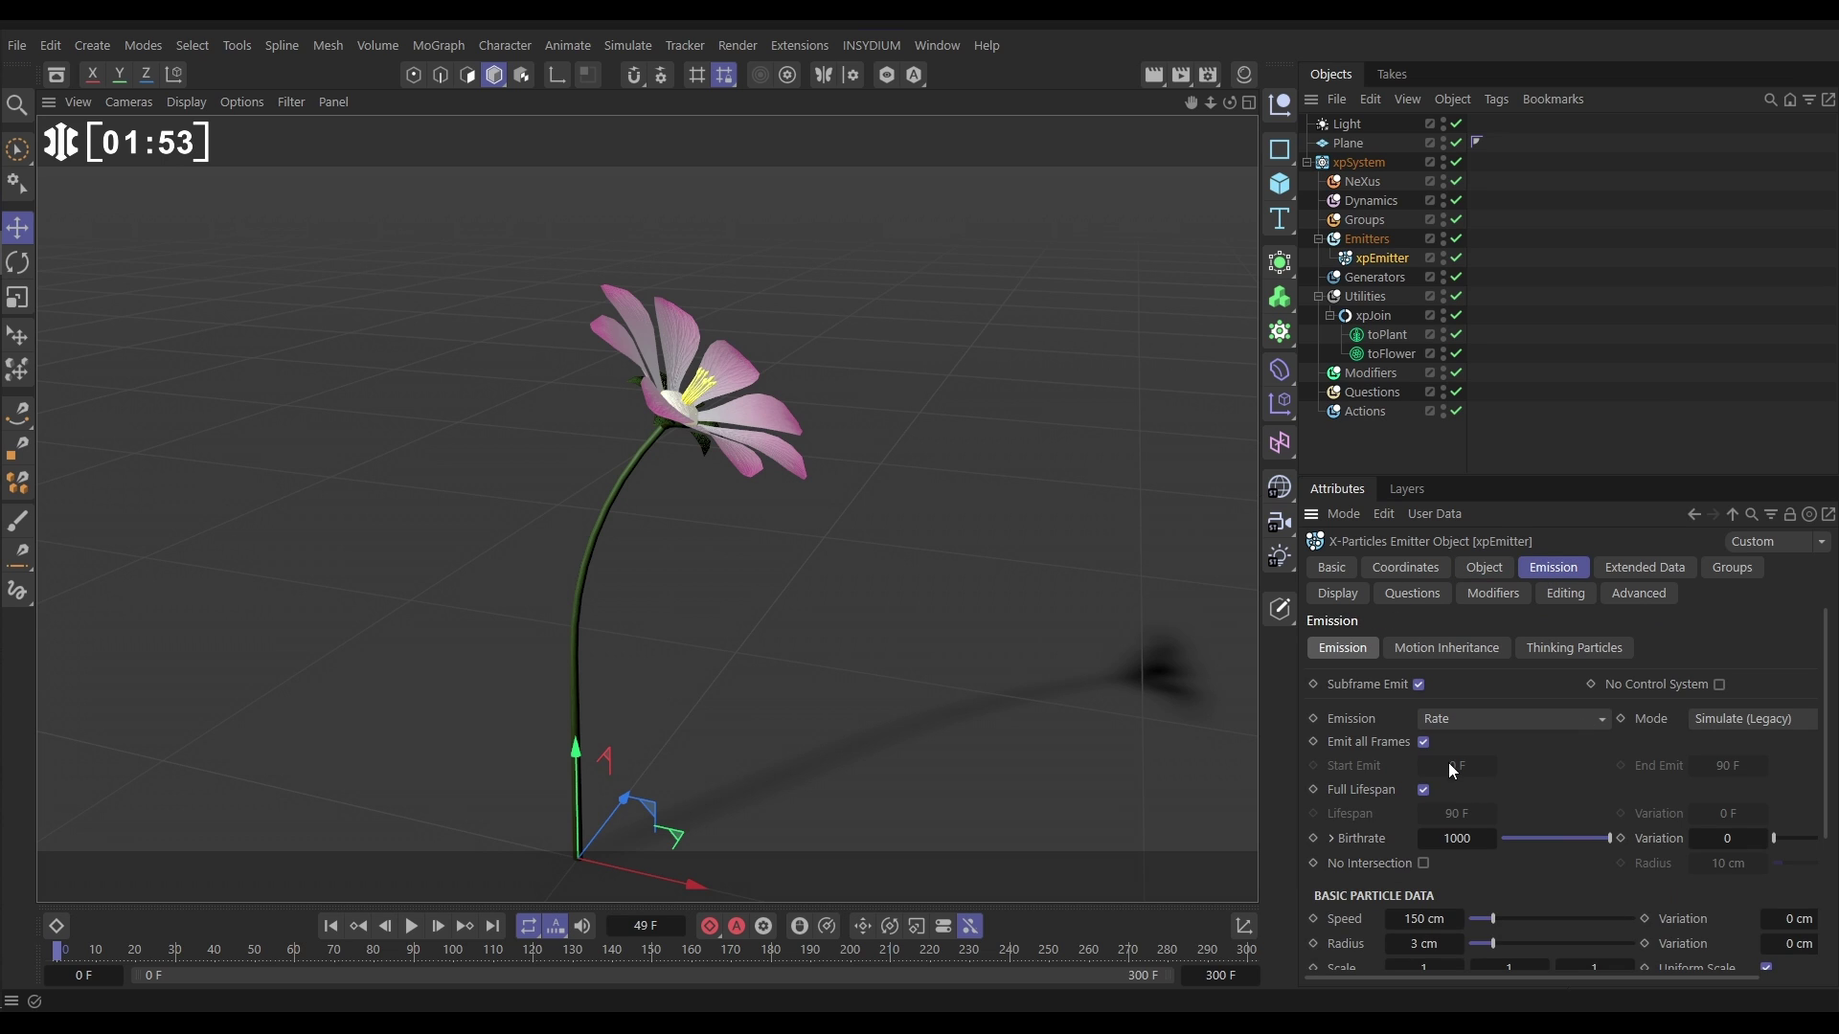
Turn off Full Lifespan, set lifespan to 120 frames and birthrate to 300
click(1423, 790)
click(1465, 813)
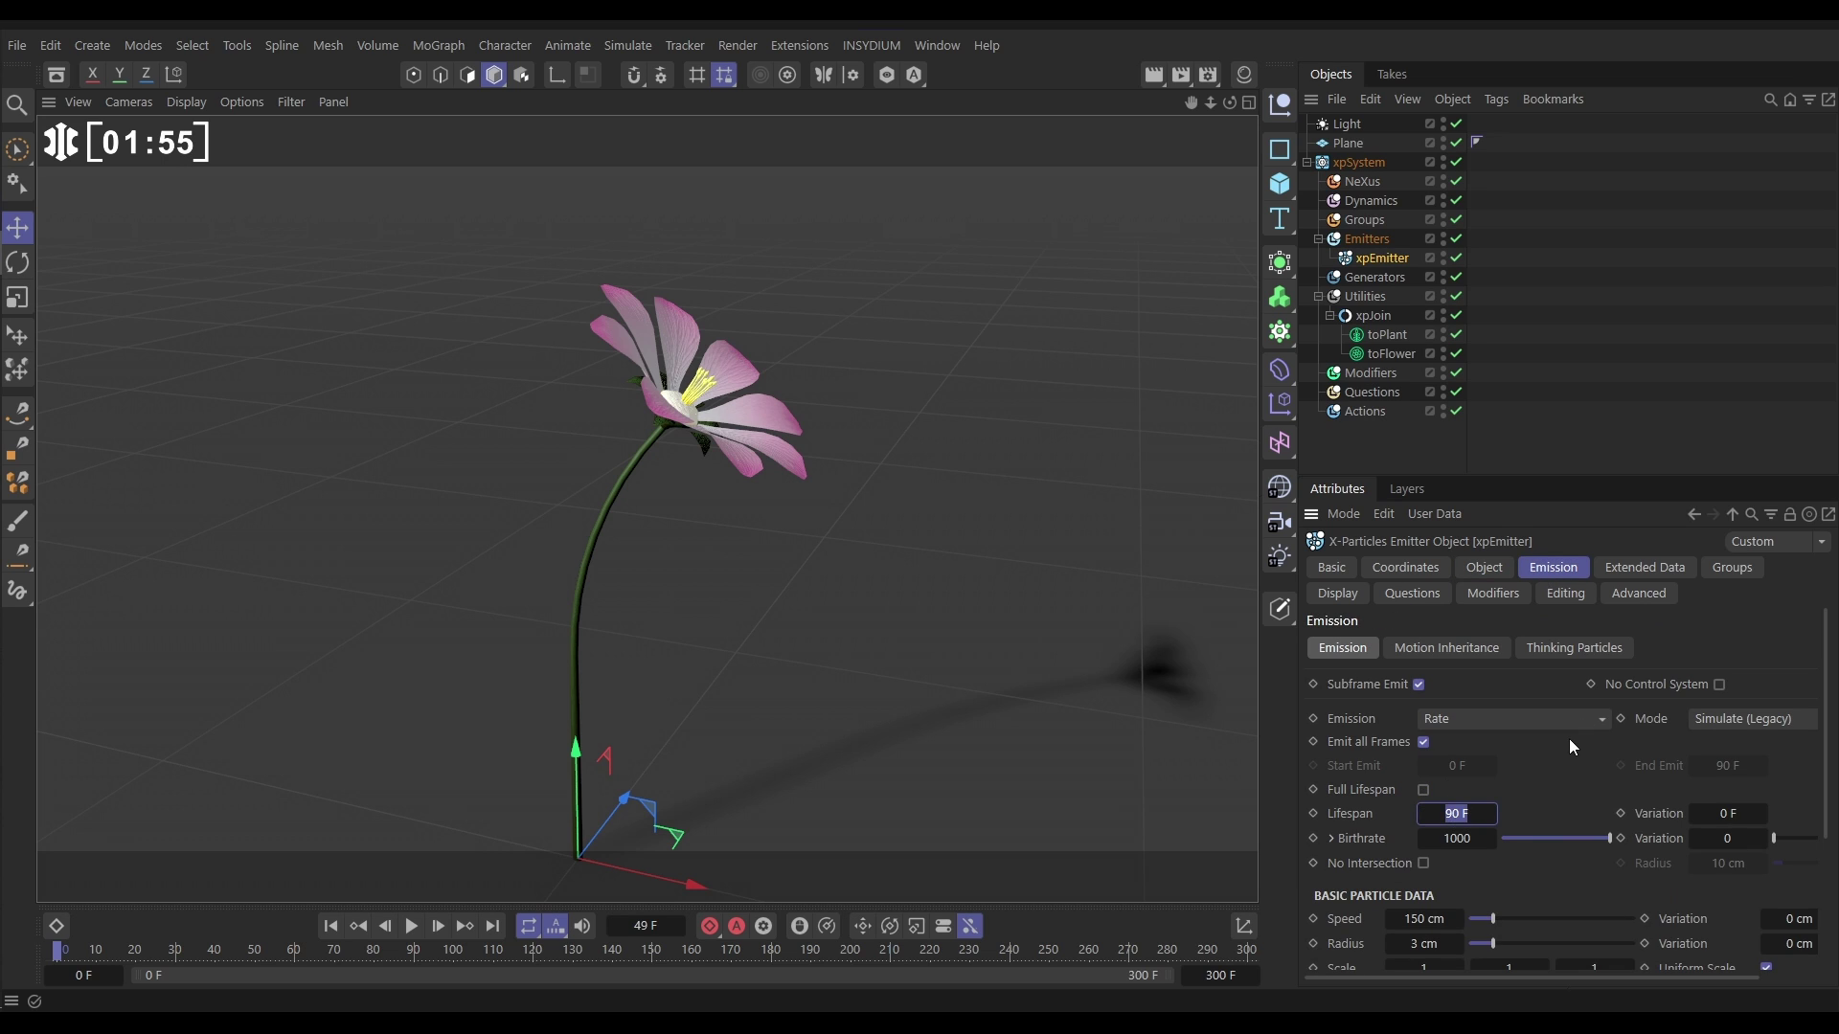
text(12)
key(Tab)
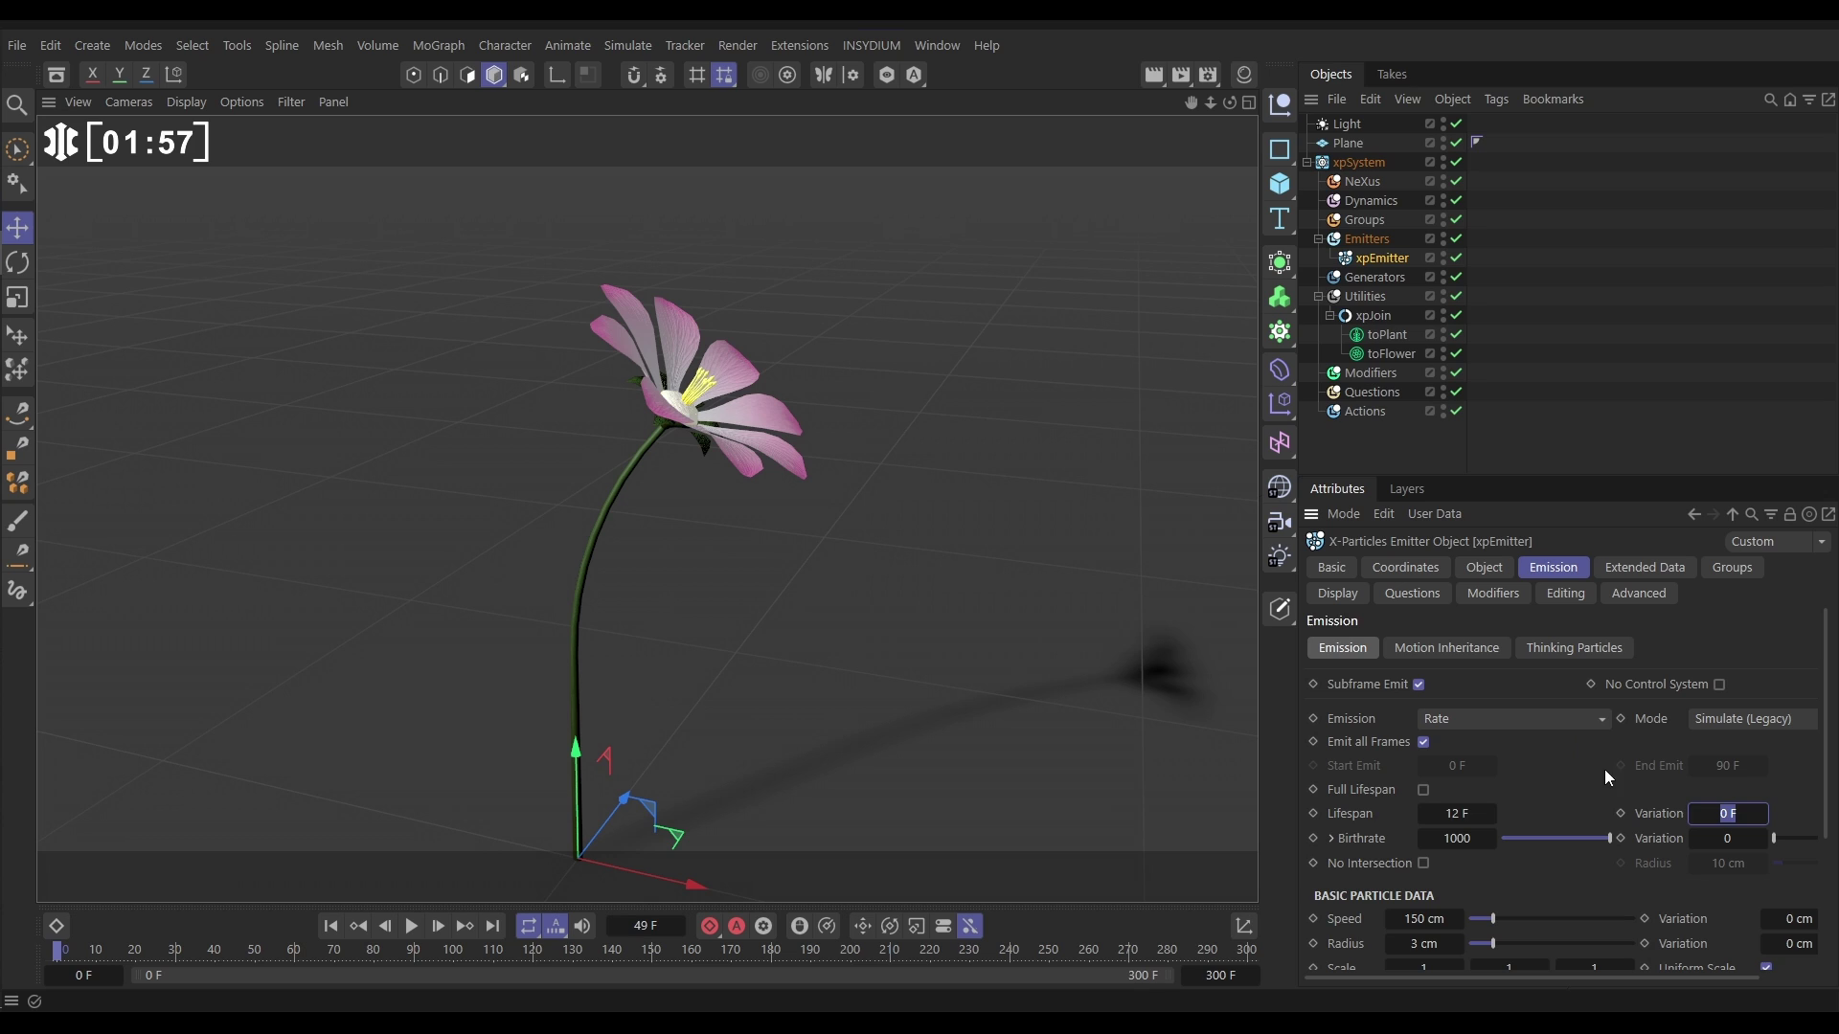
mouse_move(1452, 813)
mouse_down()
mouse_move(1474, 813)
mouse_move(1451, 813)
mouse_up()
click(1453, 836)
text(3)
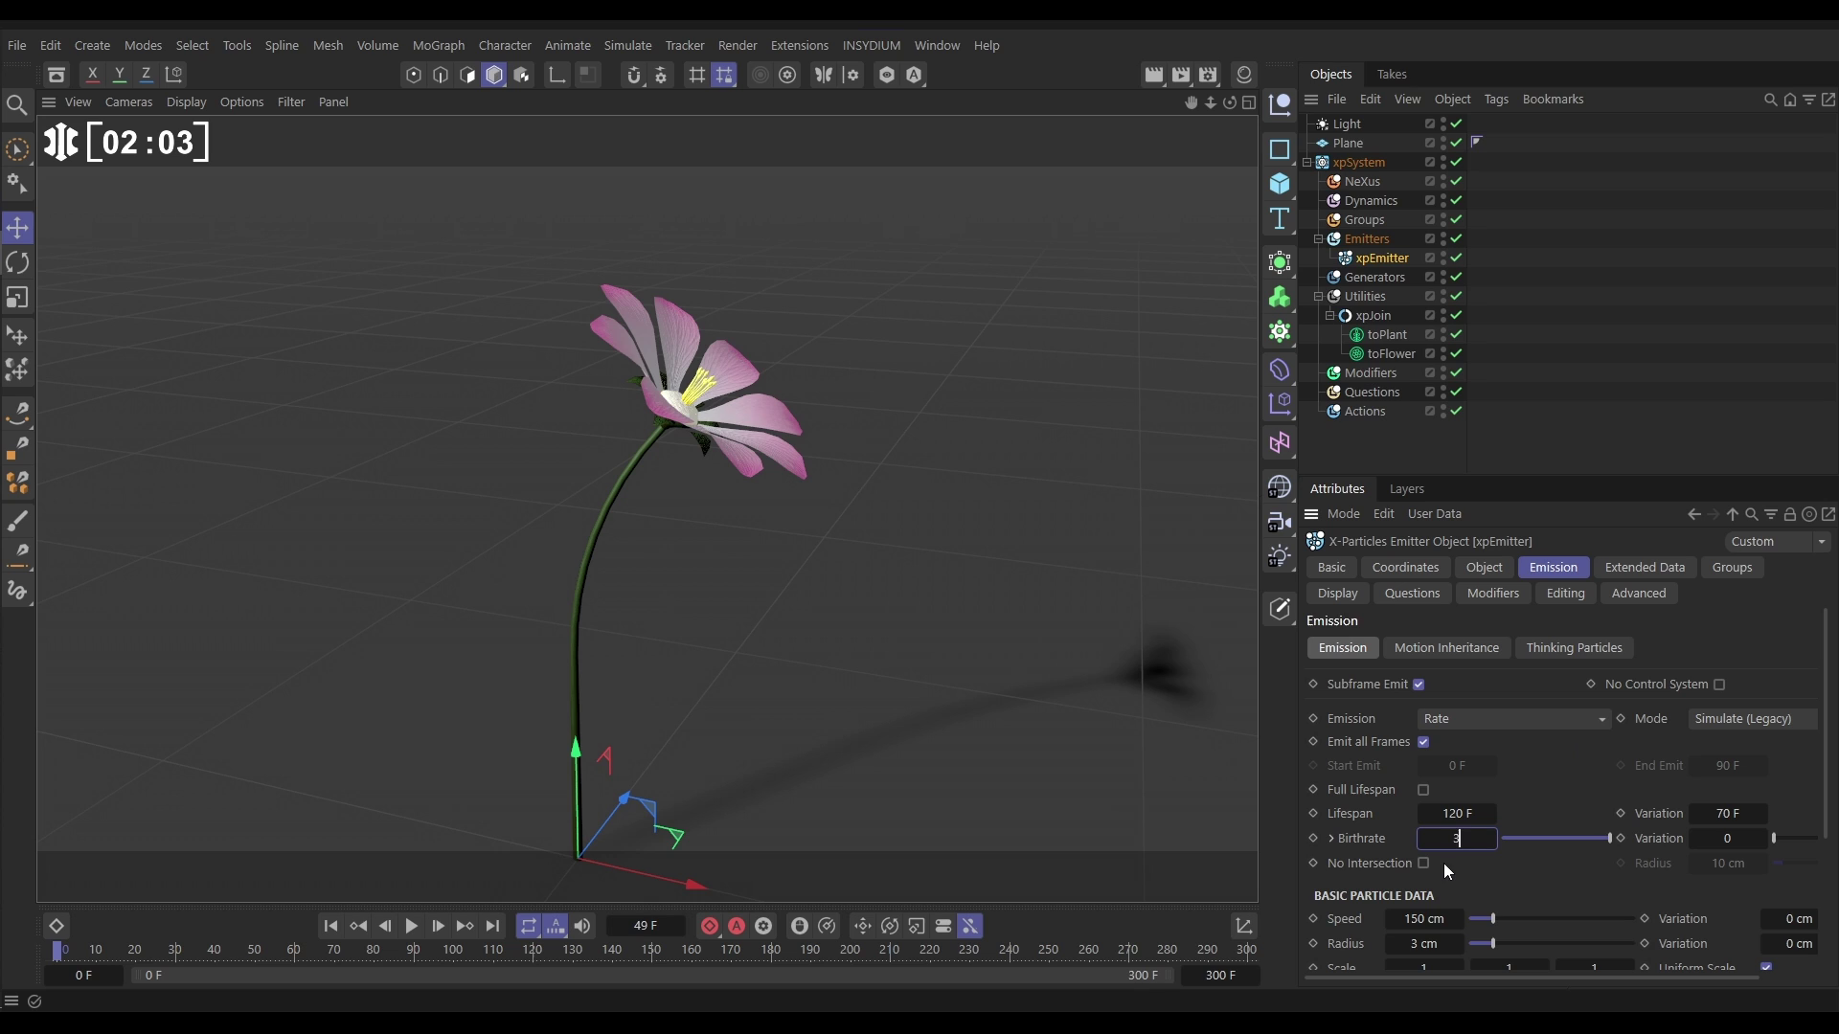
text(00)
key(Return)
Set the particle speed to 0 cm and radius to 0.1 cm
click(1432, 919)
text(0)
key(Return)
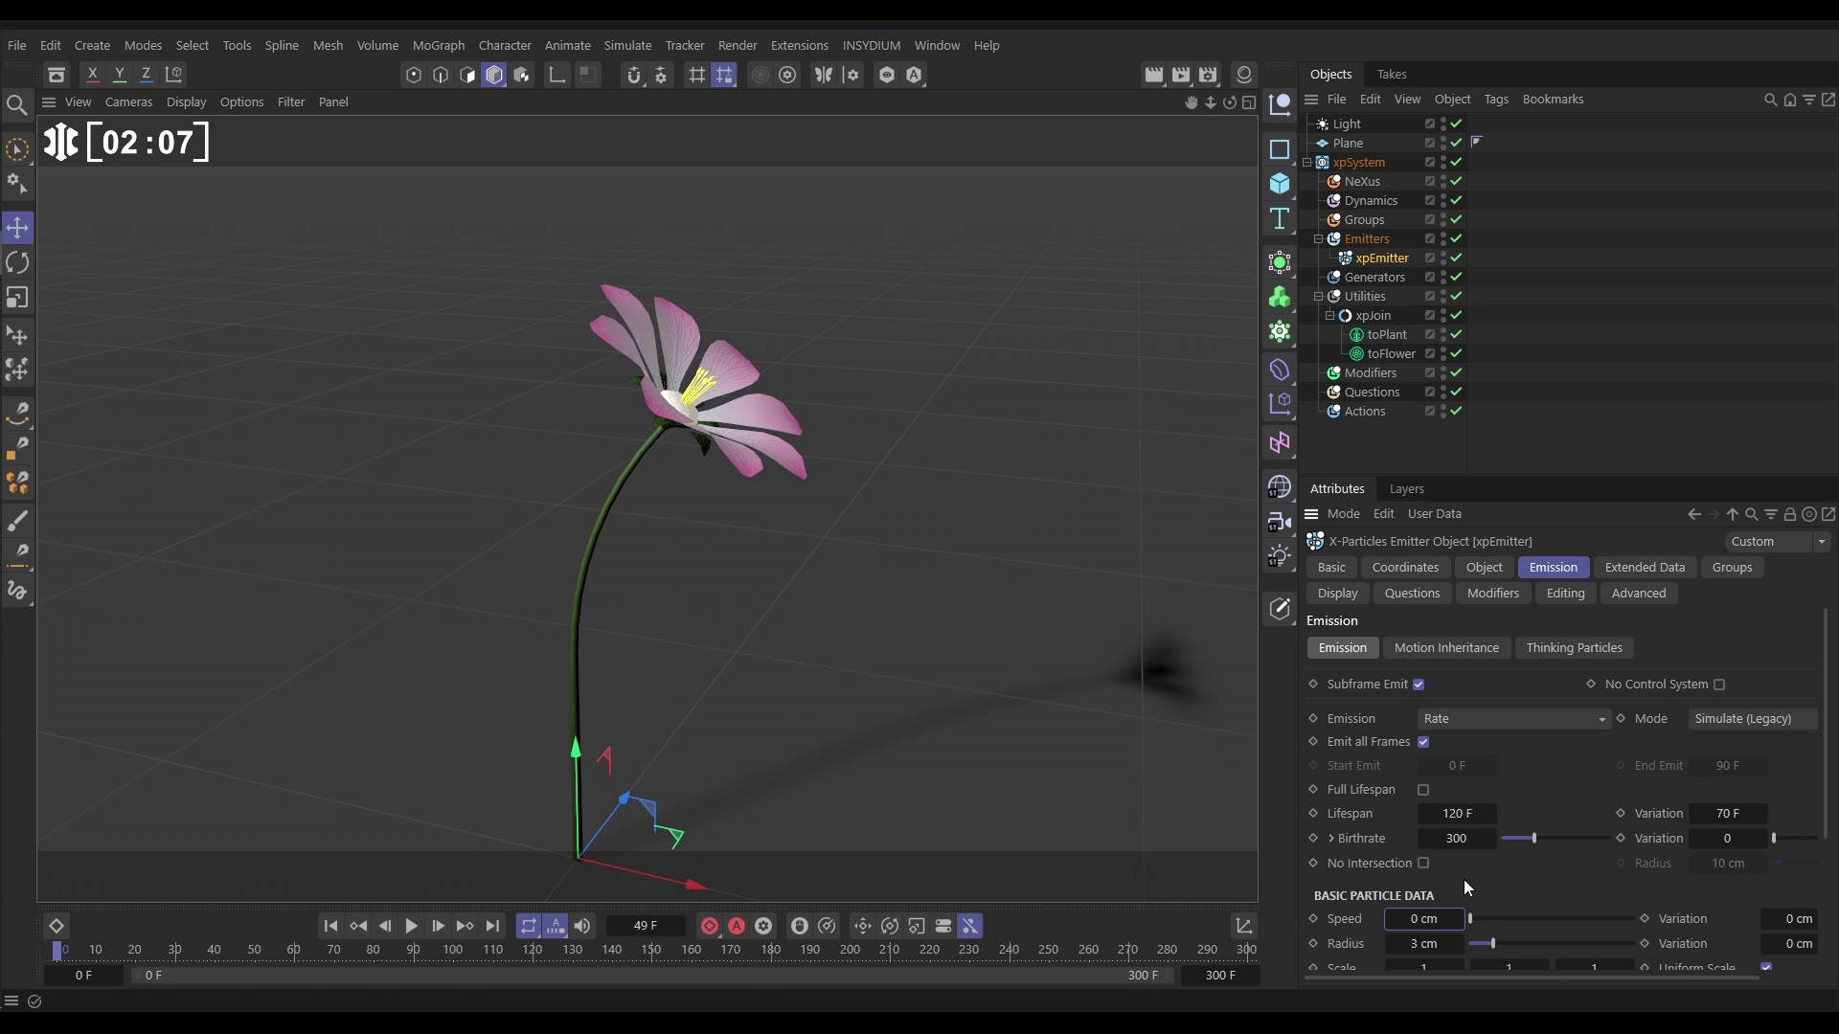
click(1423, 943)
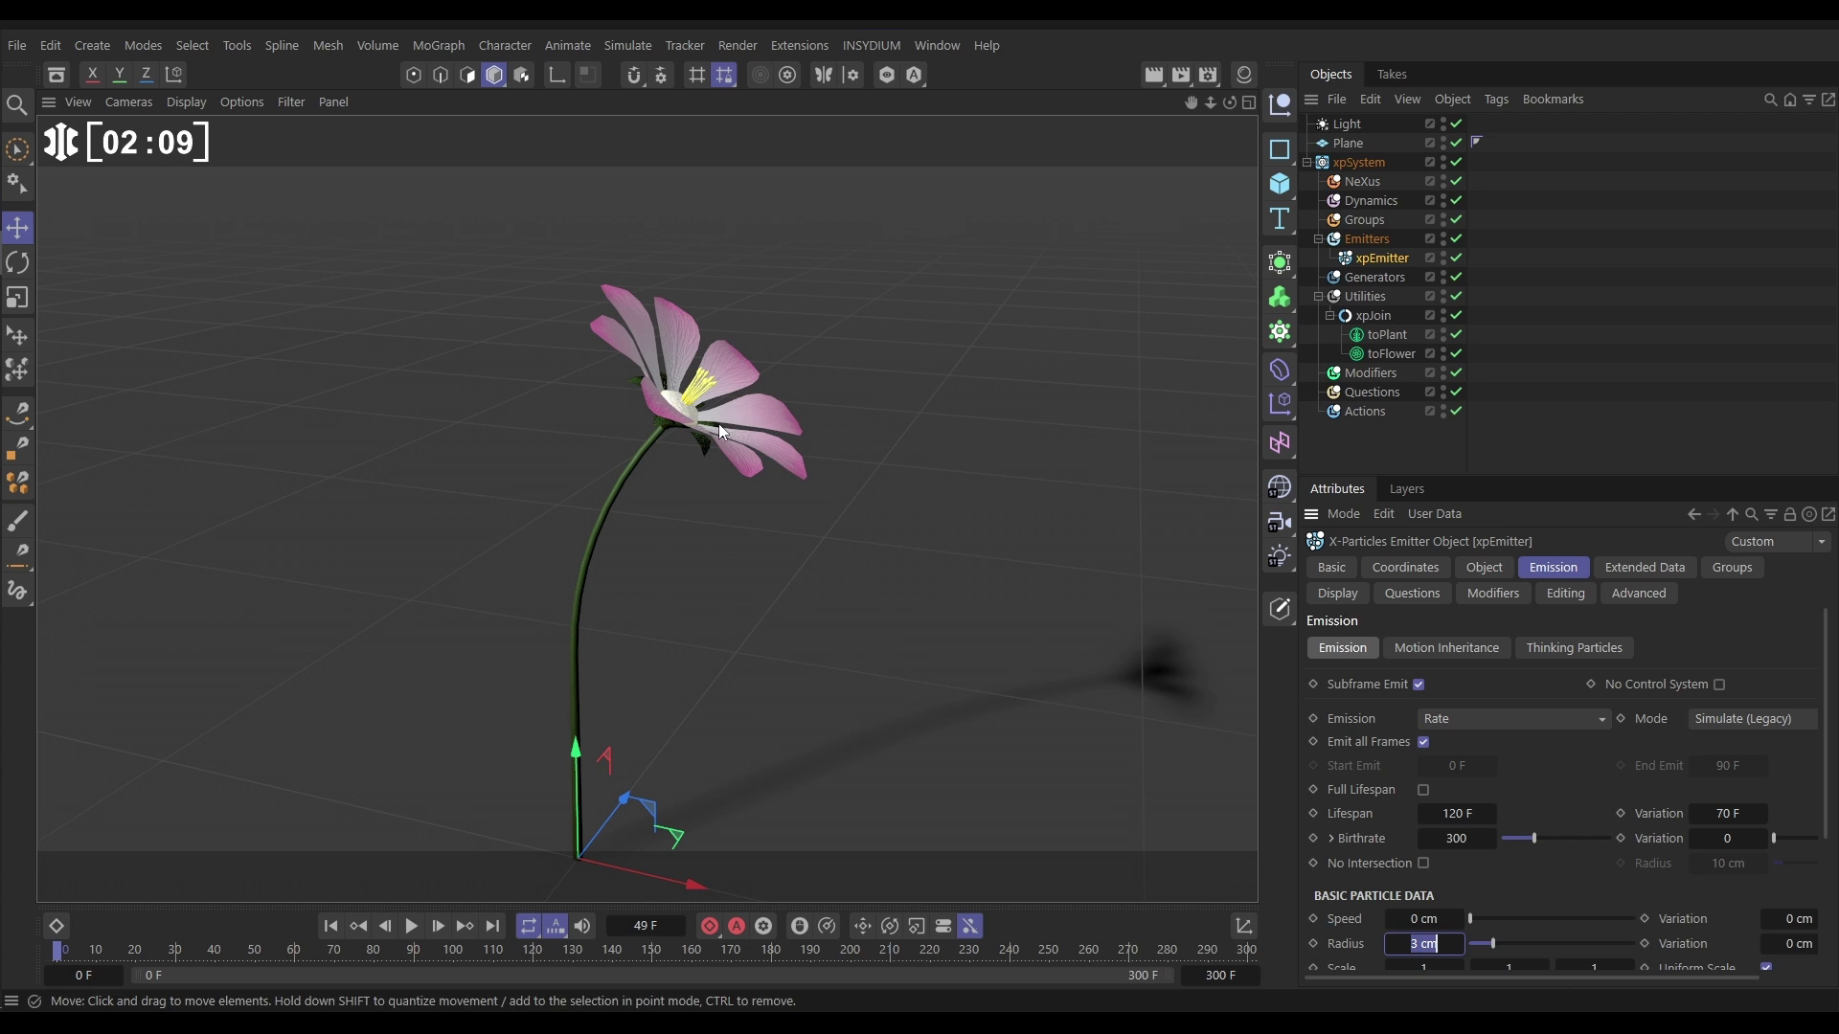
text(0.1)
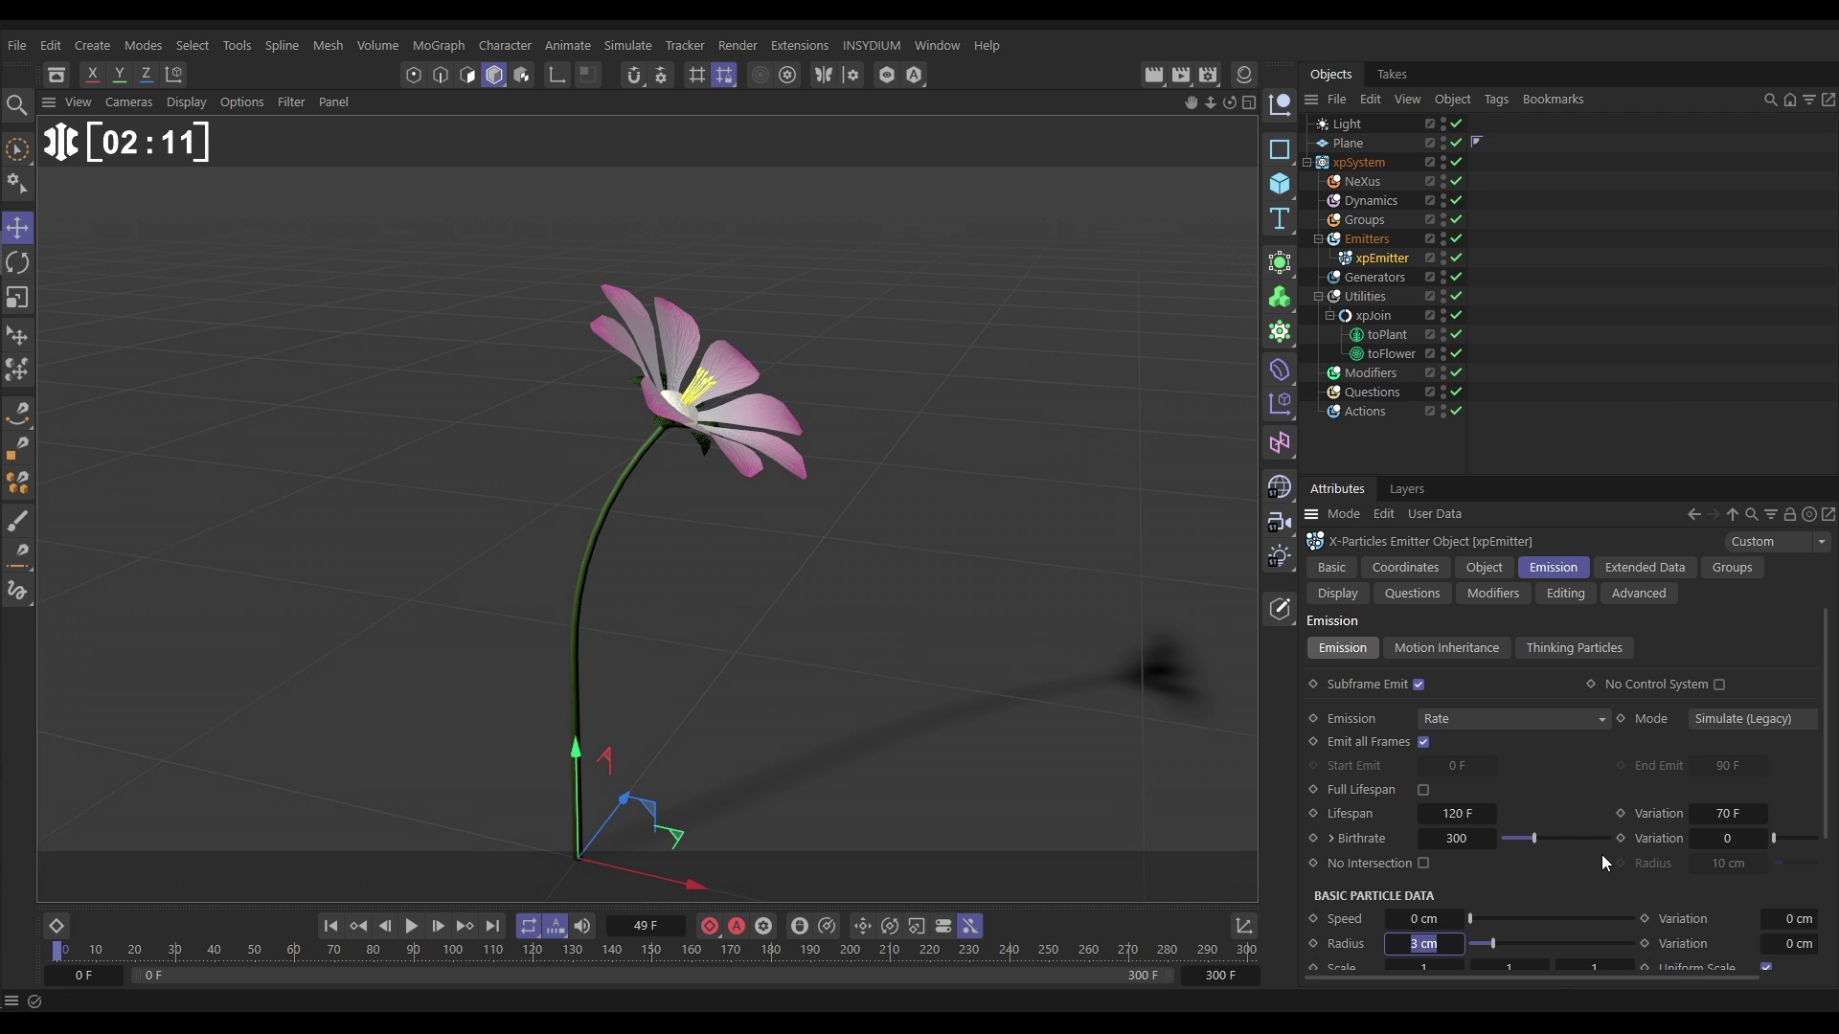
key(Return)
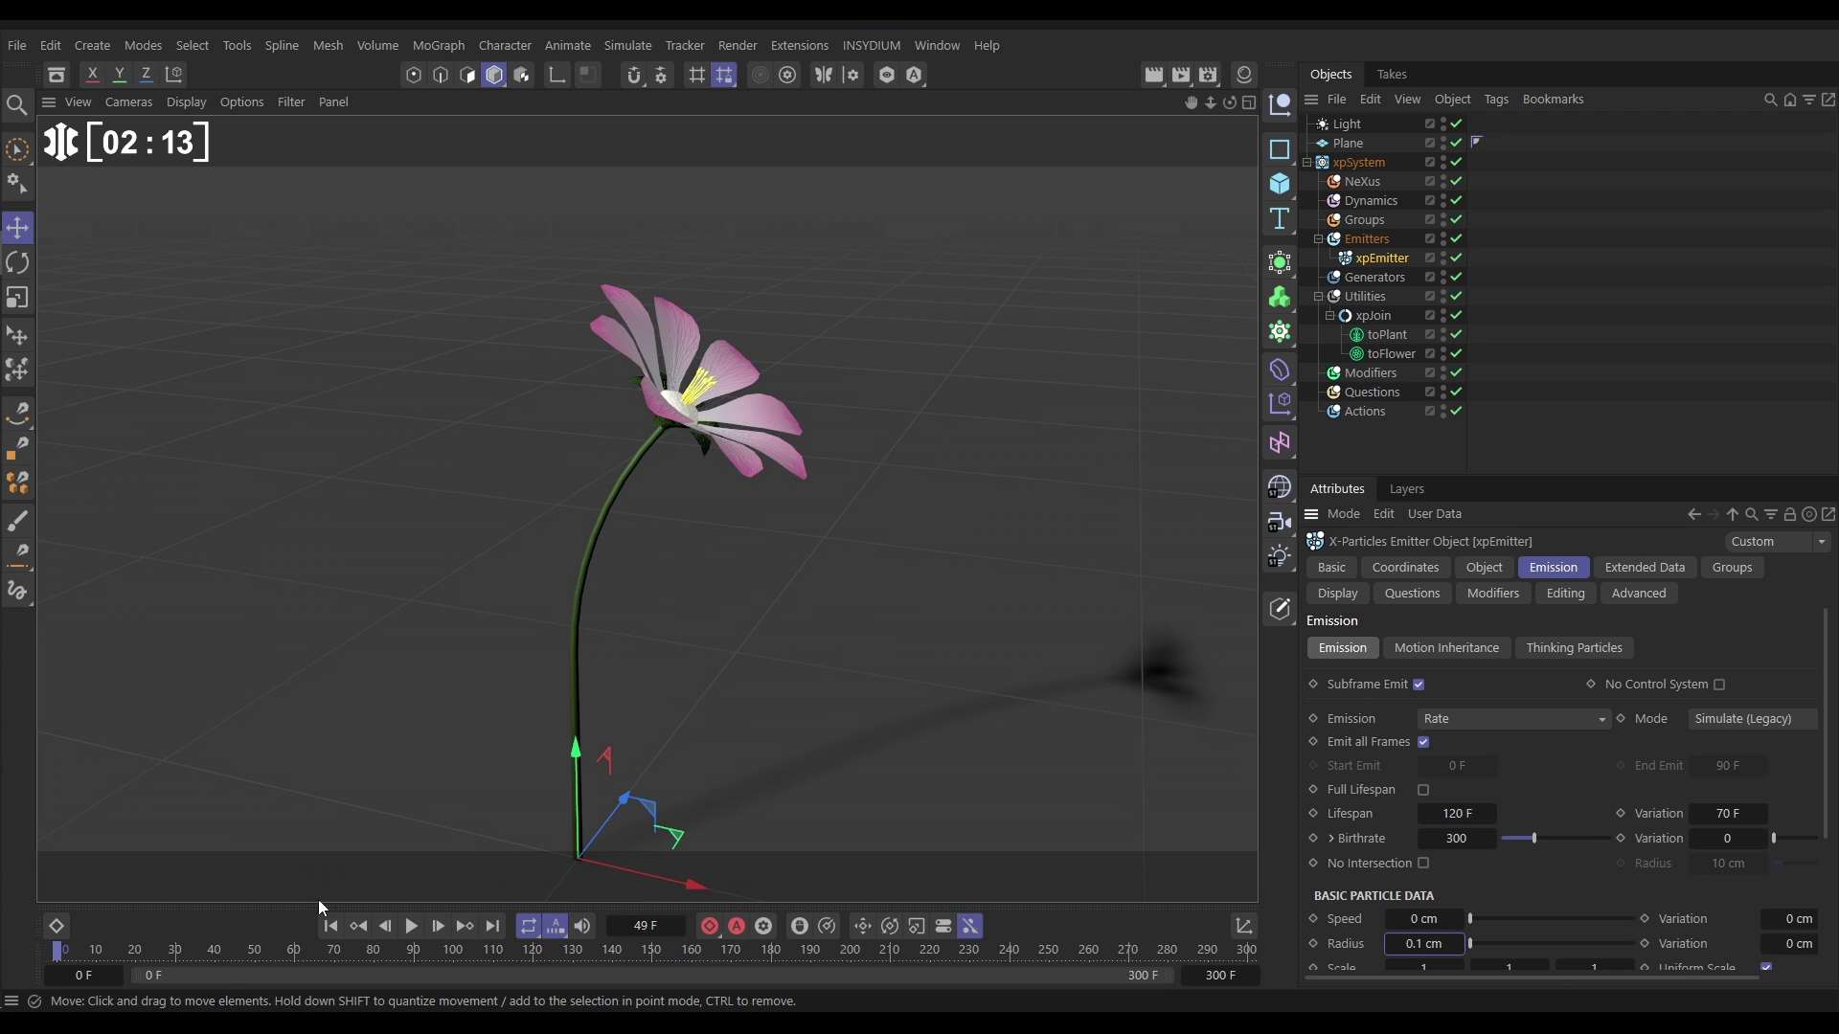
Play the simulation and pause at frame 127 to see particles coating the plant
click(412, 926)
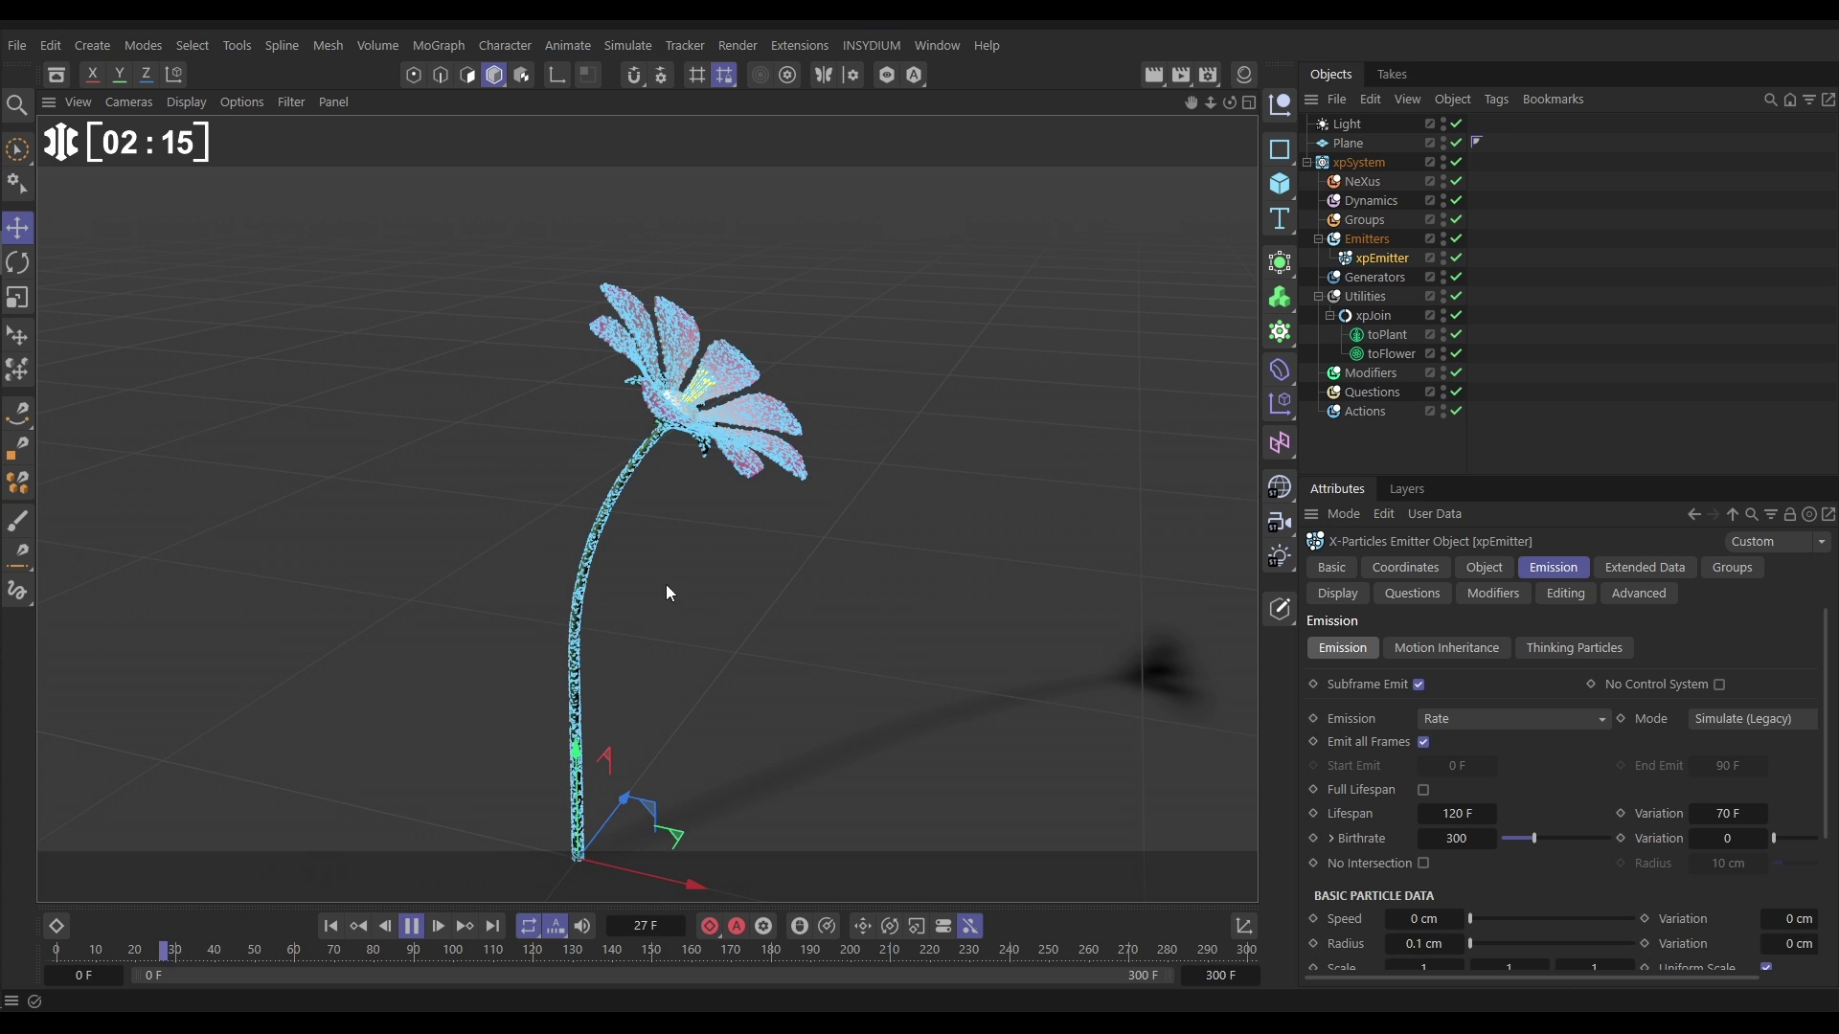
alt+middle_drag(665, 584, 743, 586)
click(412, 926)
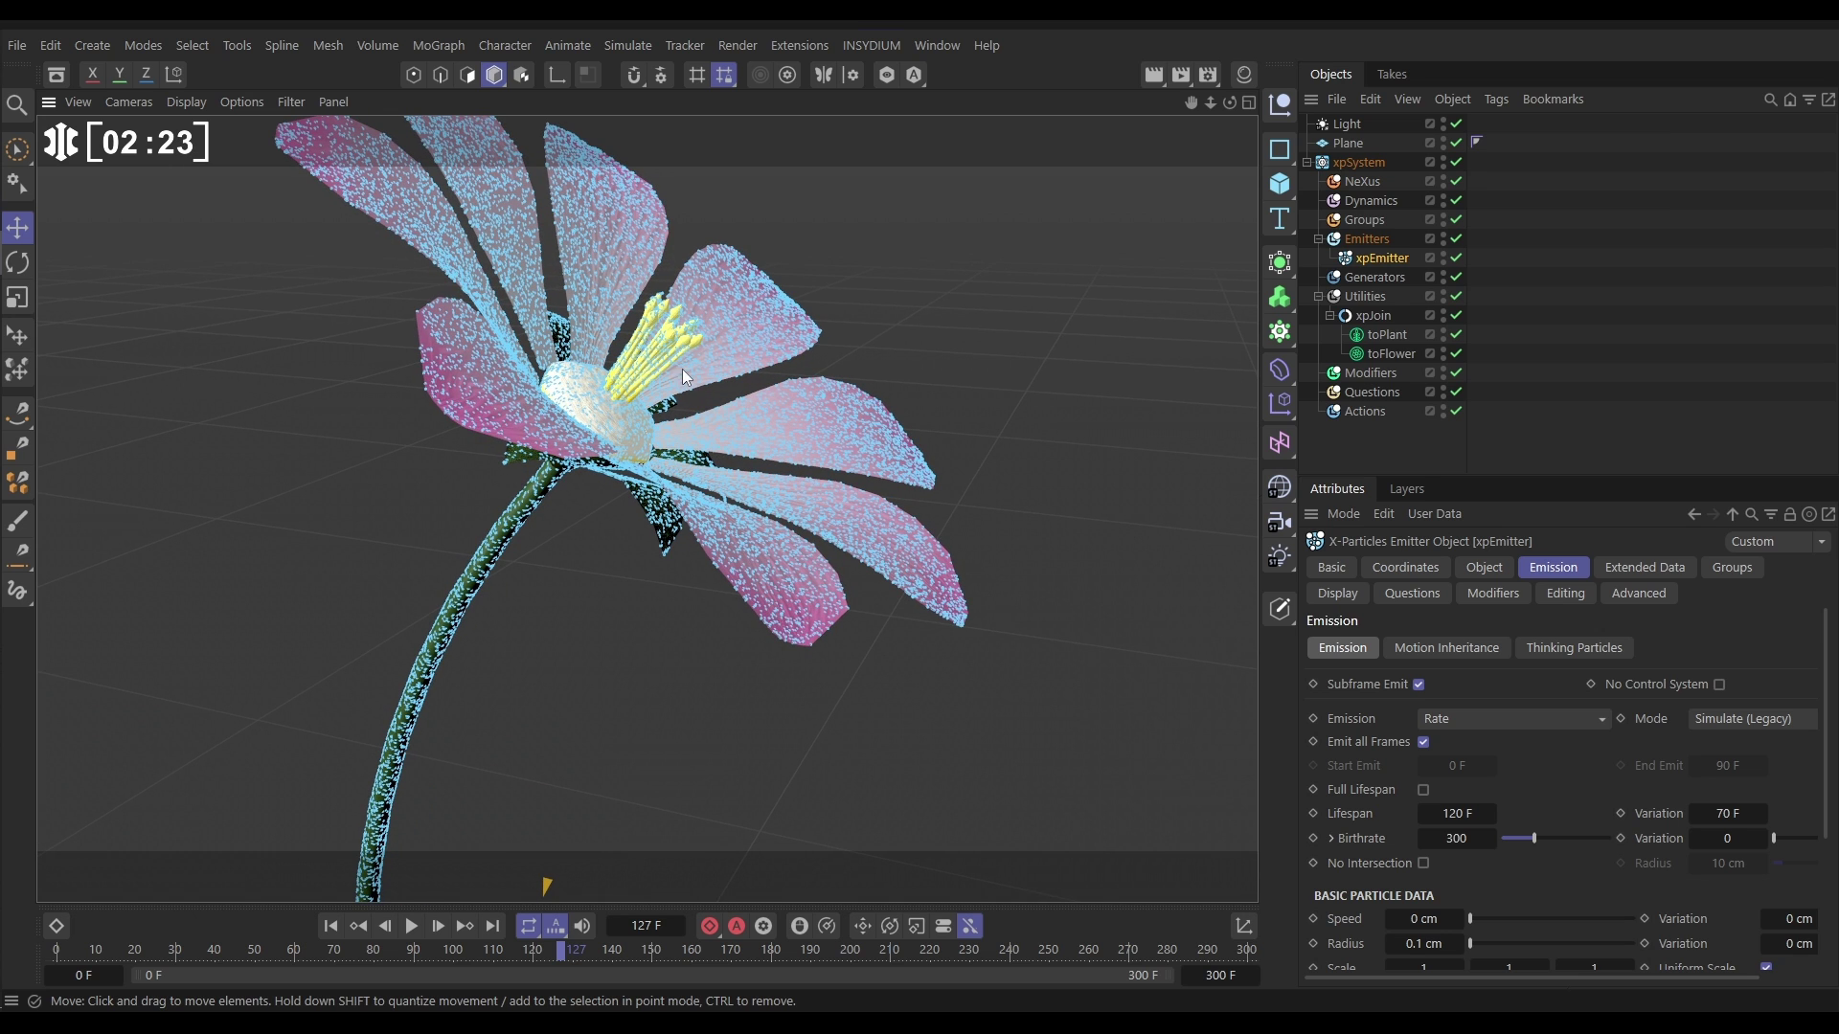
Create a Stamen polygon selection on toFlower and set it as the emitter's Selection
click(1386, 355)
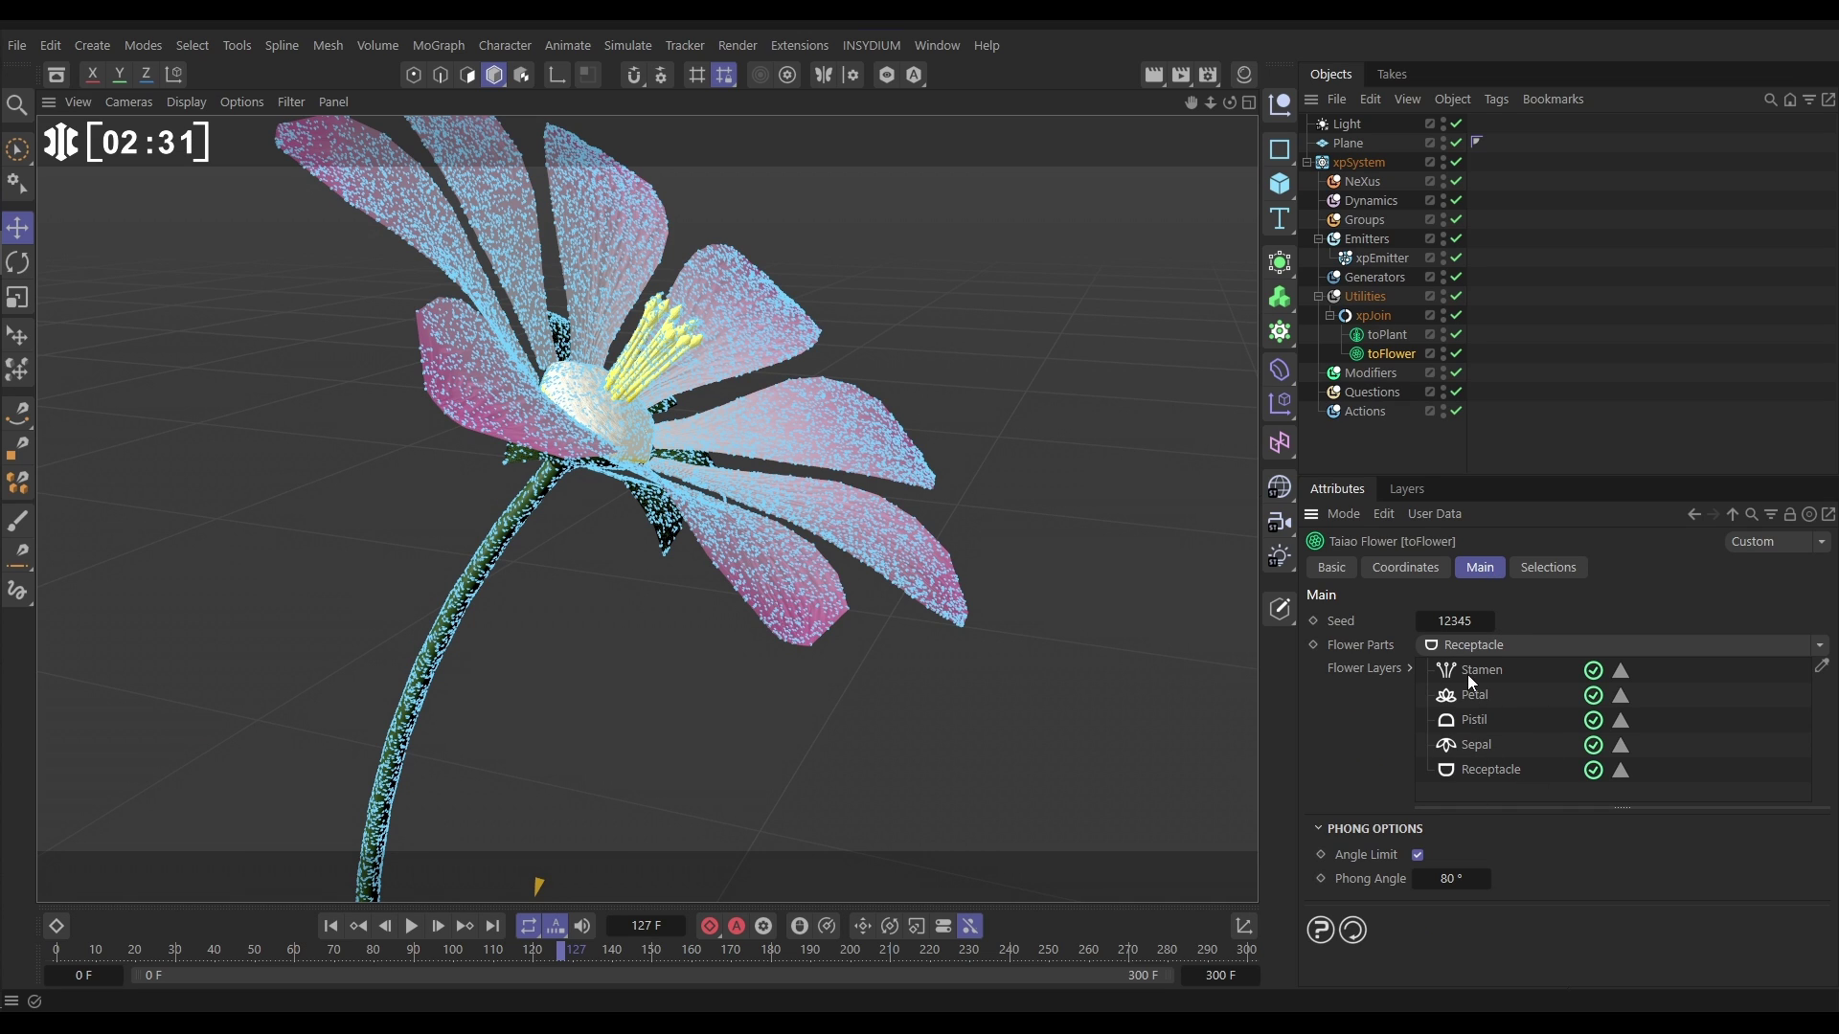
click(1622, 670)
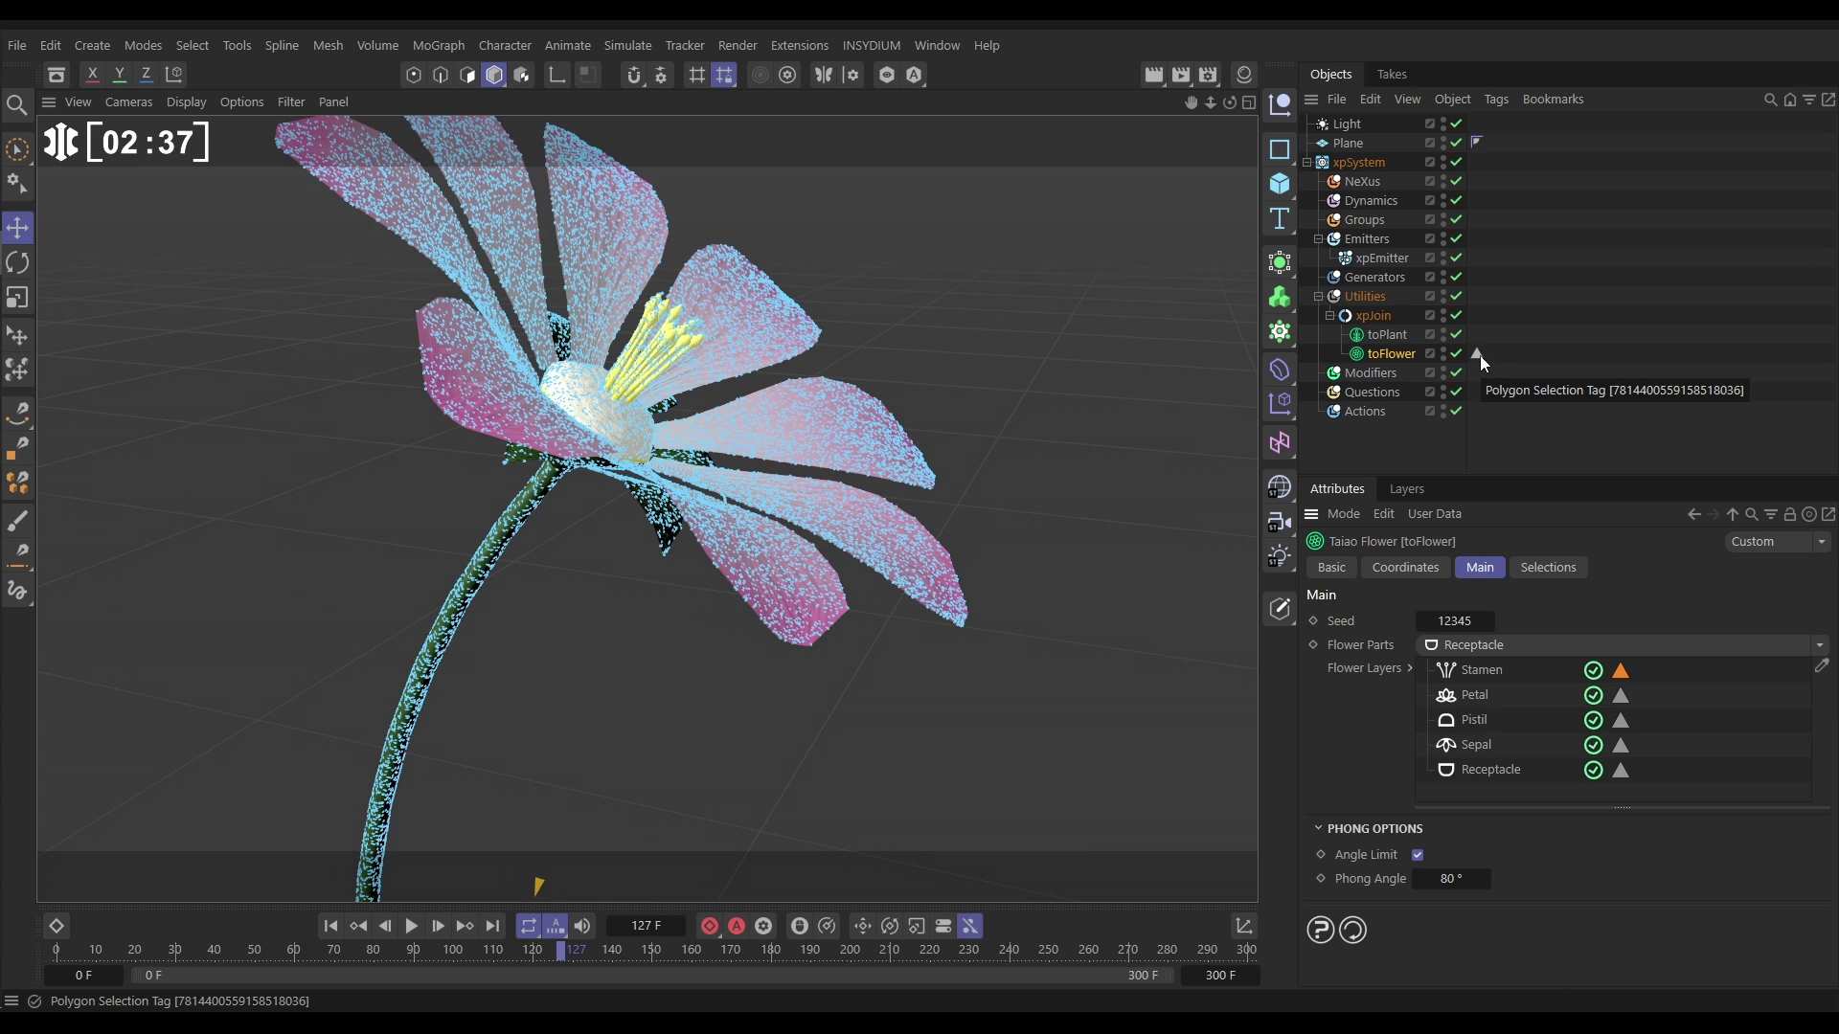
click(1385, 256)
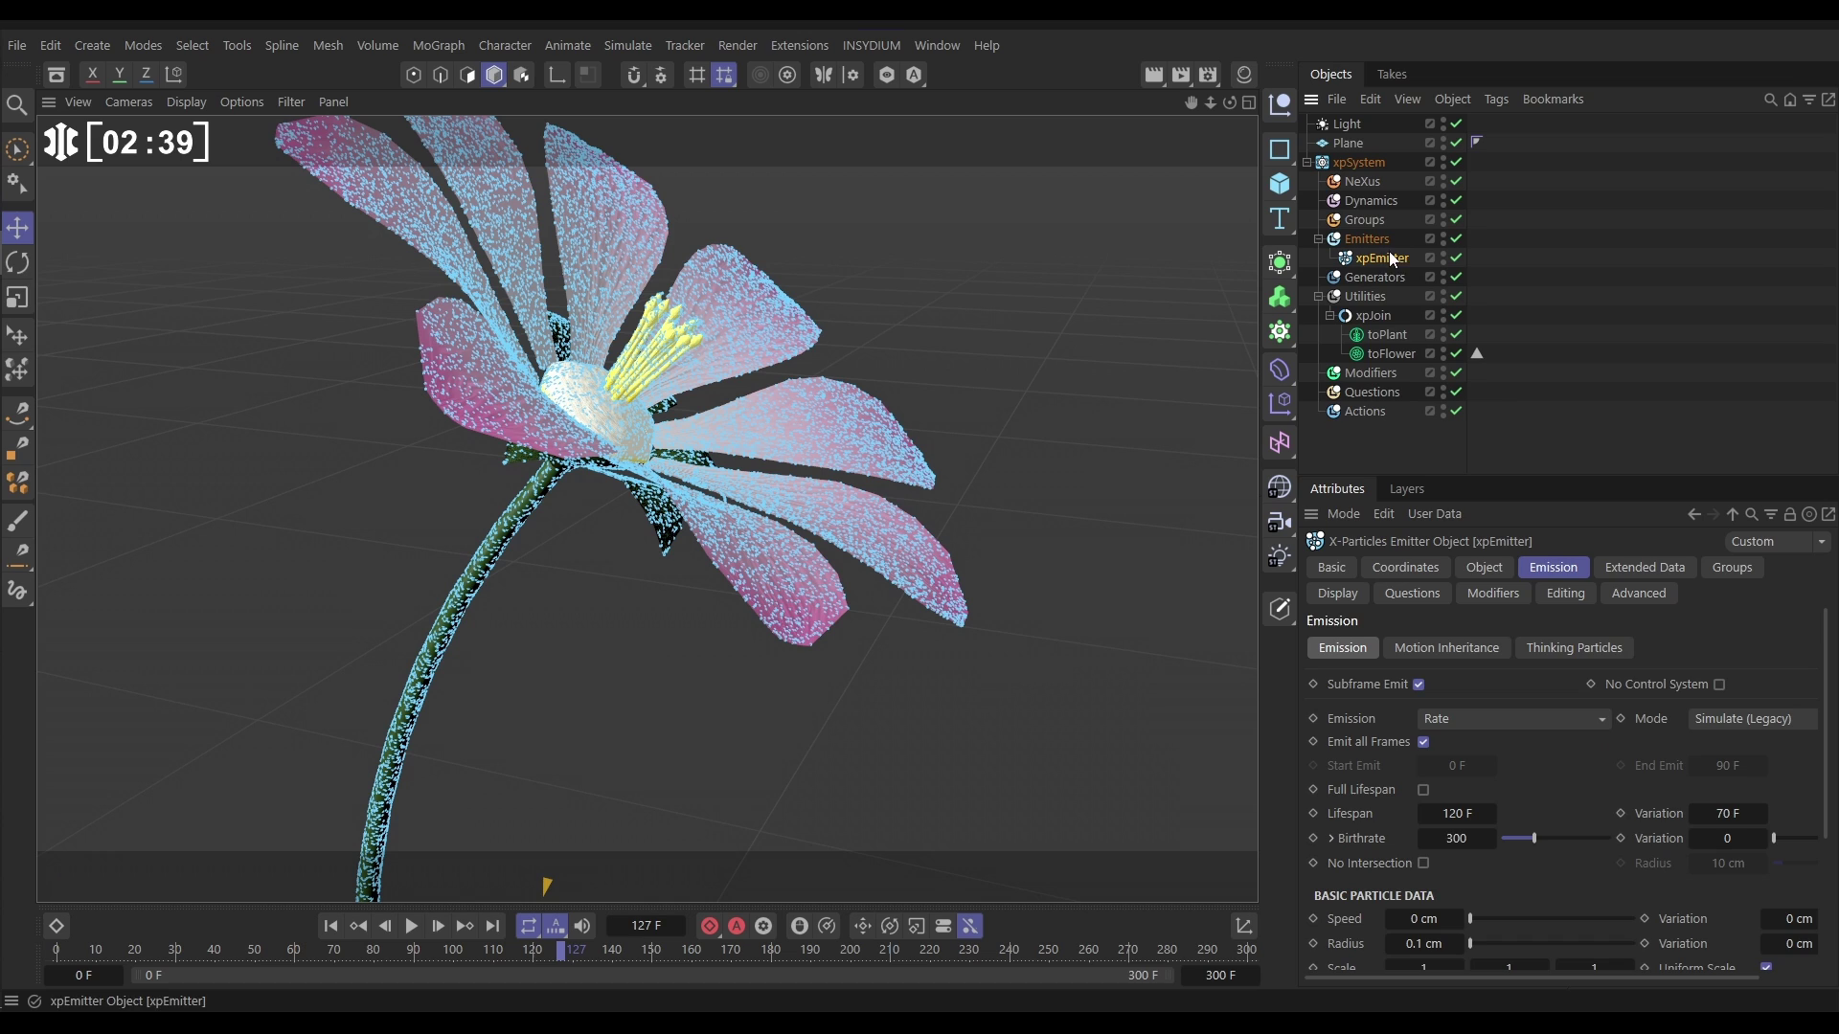
click(1480, 569)
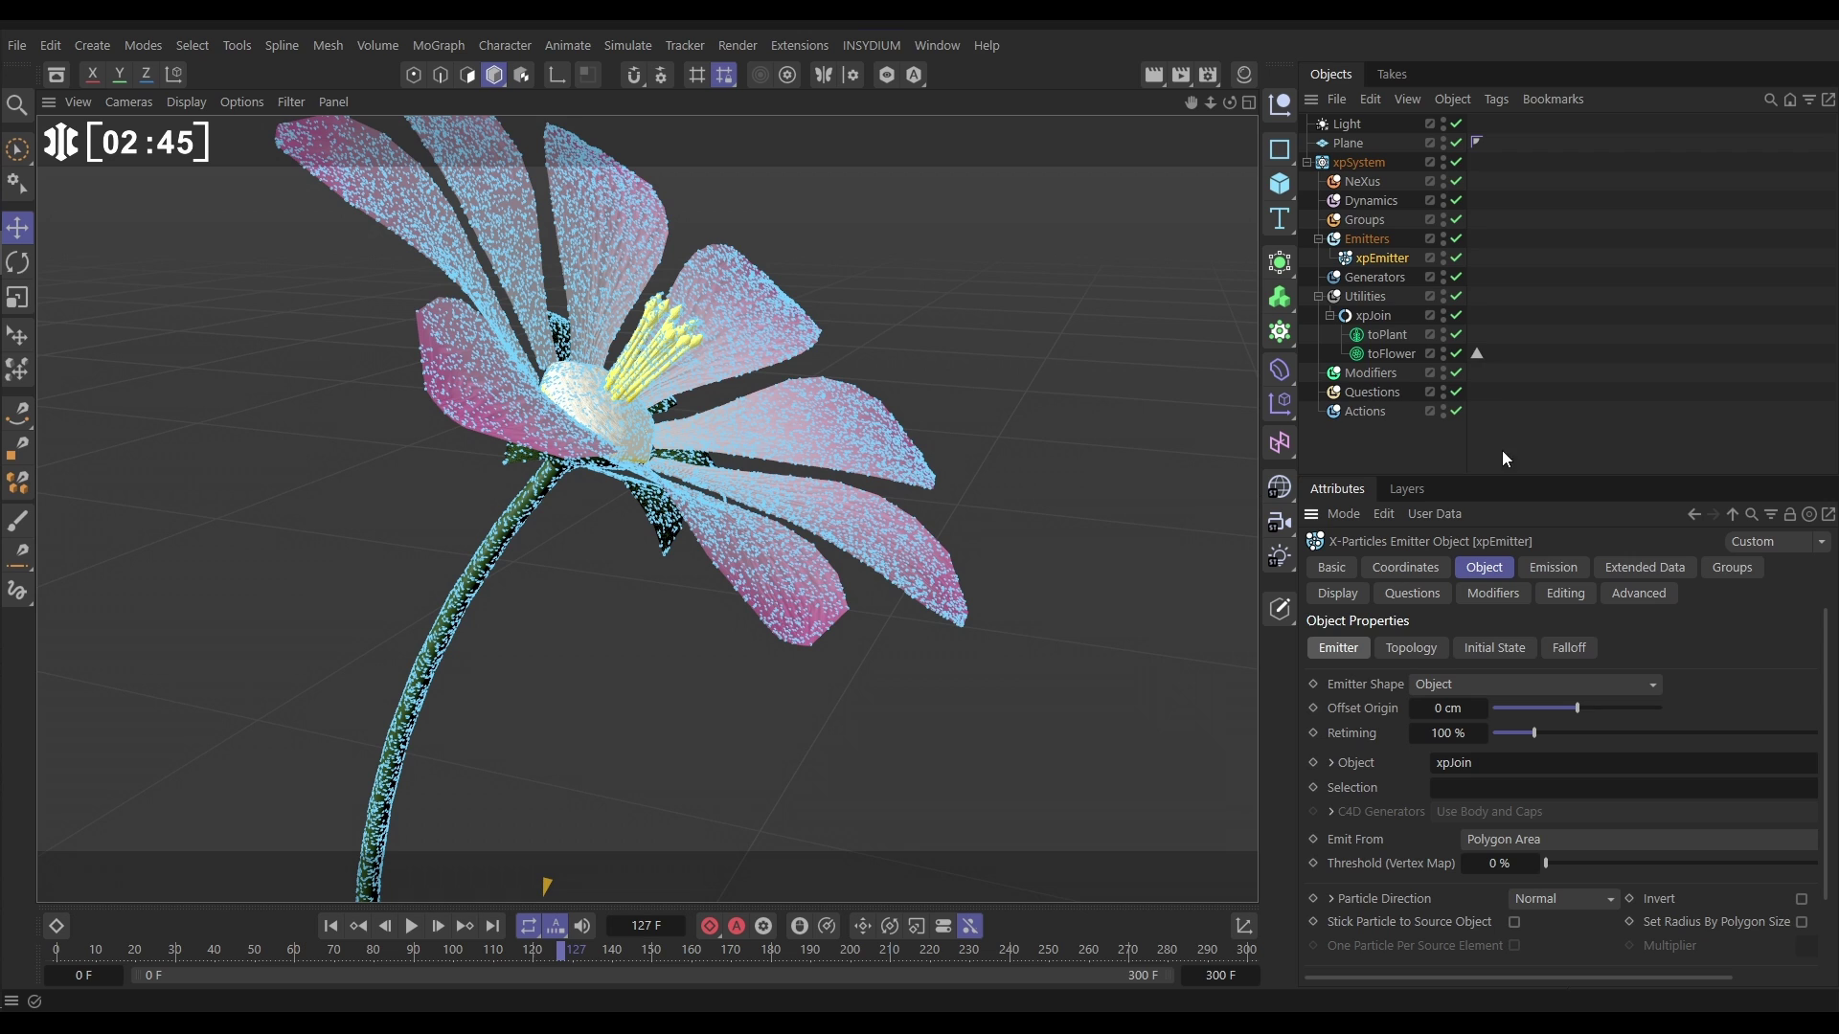
drag(1477, 353, 1470, 795)
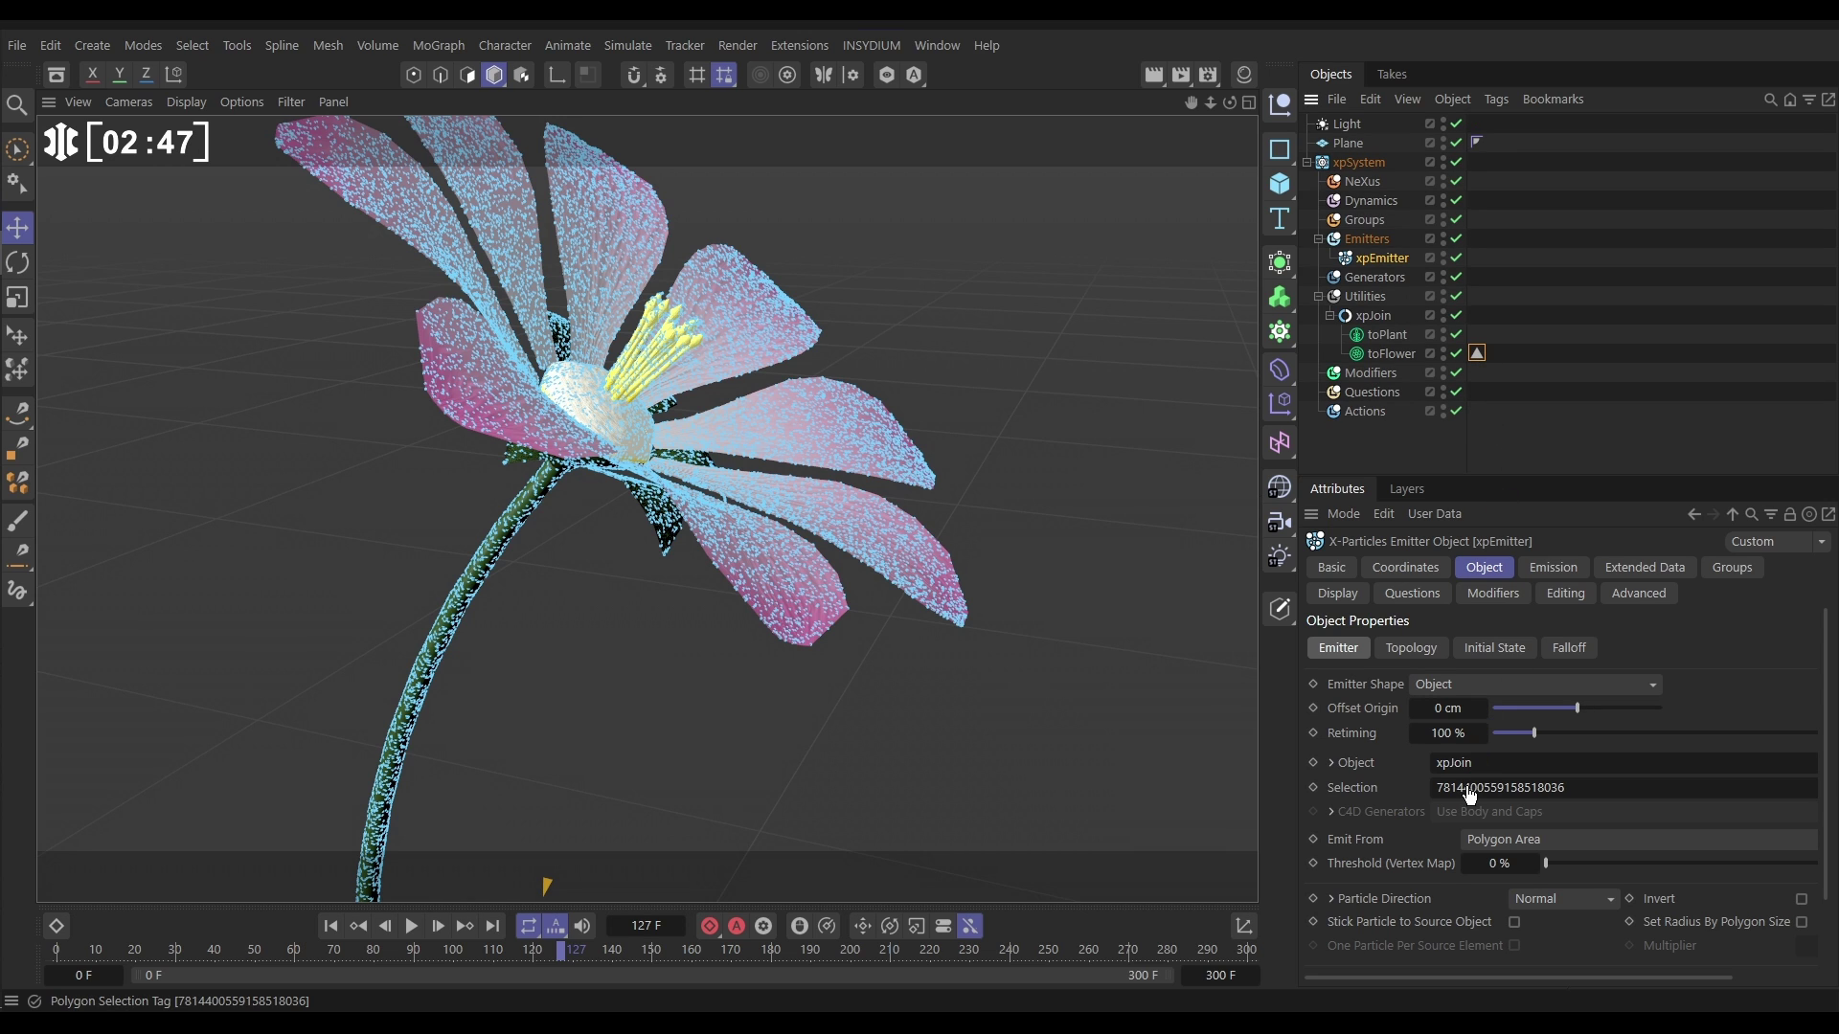
Replay the simulation from frame 0 and stop at frame 88 to check stamen emission
click(330, 926)
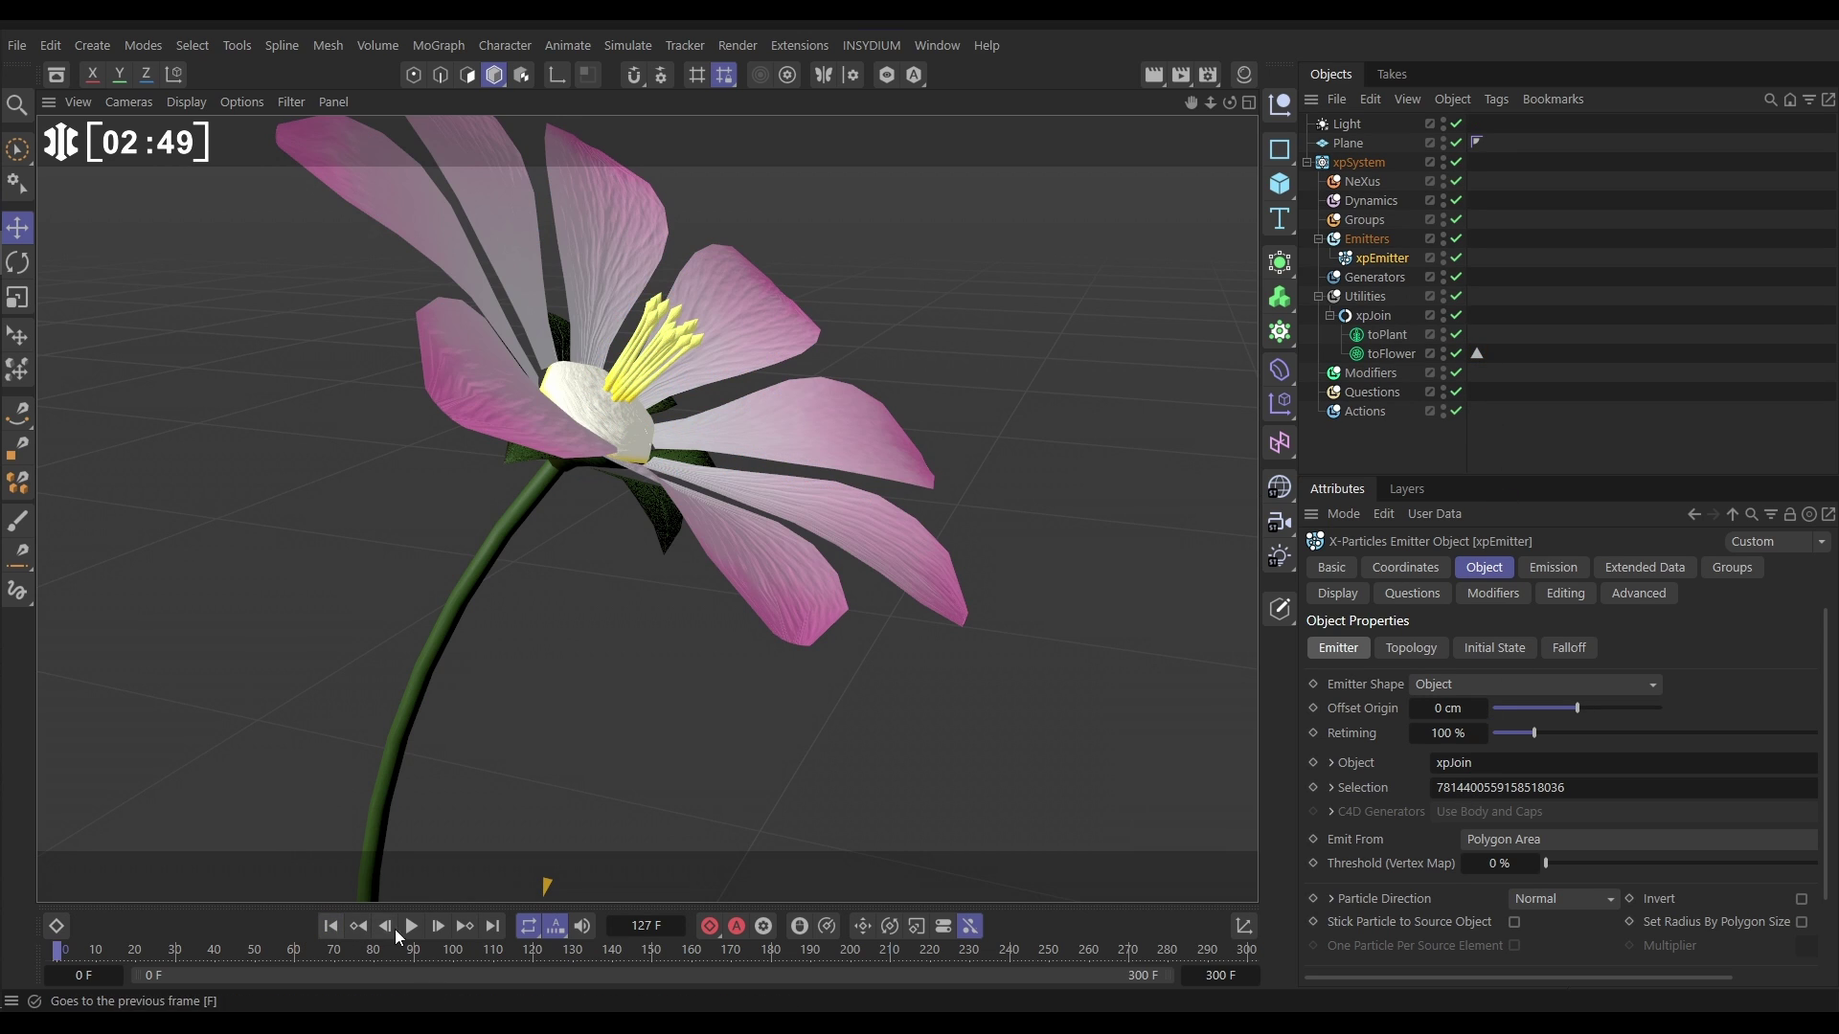
click(411, 926)
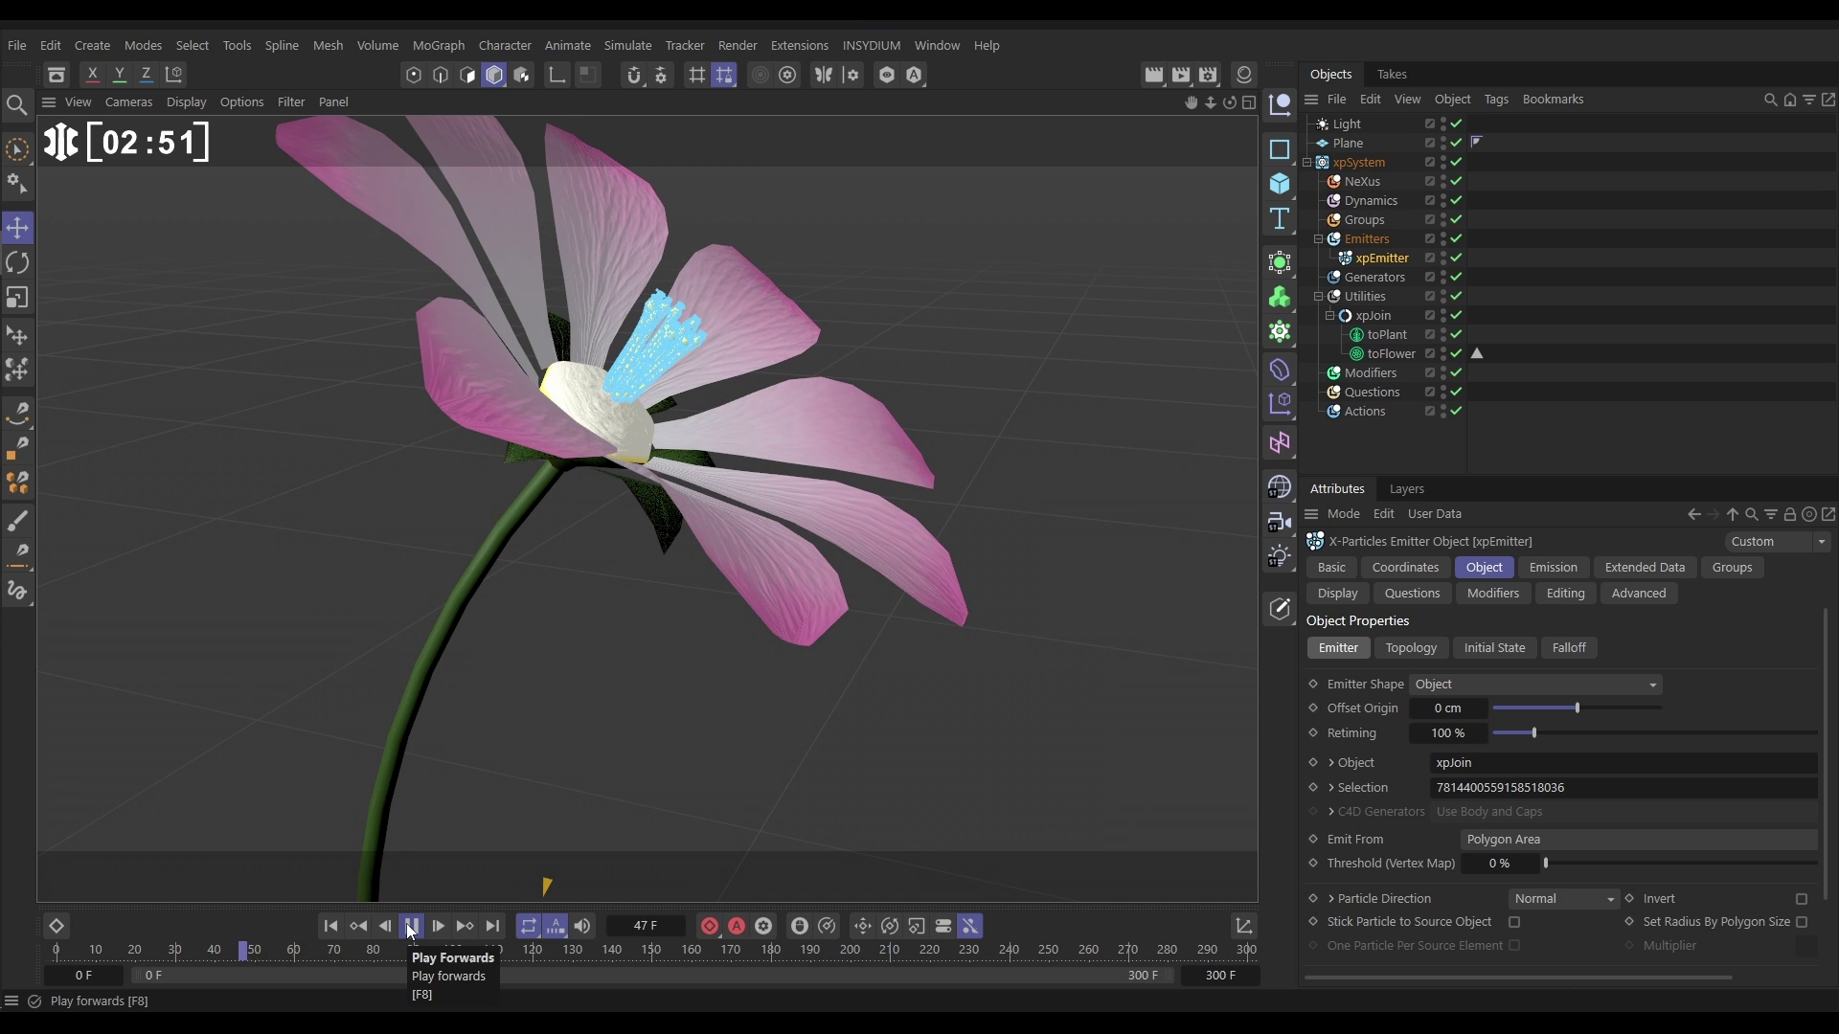
click(410, 926)
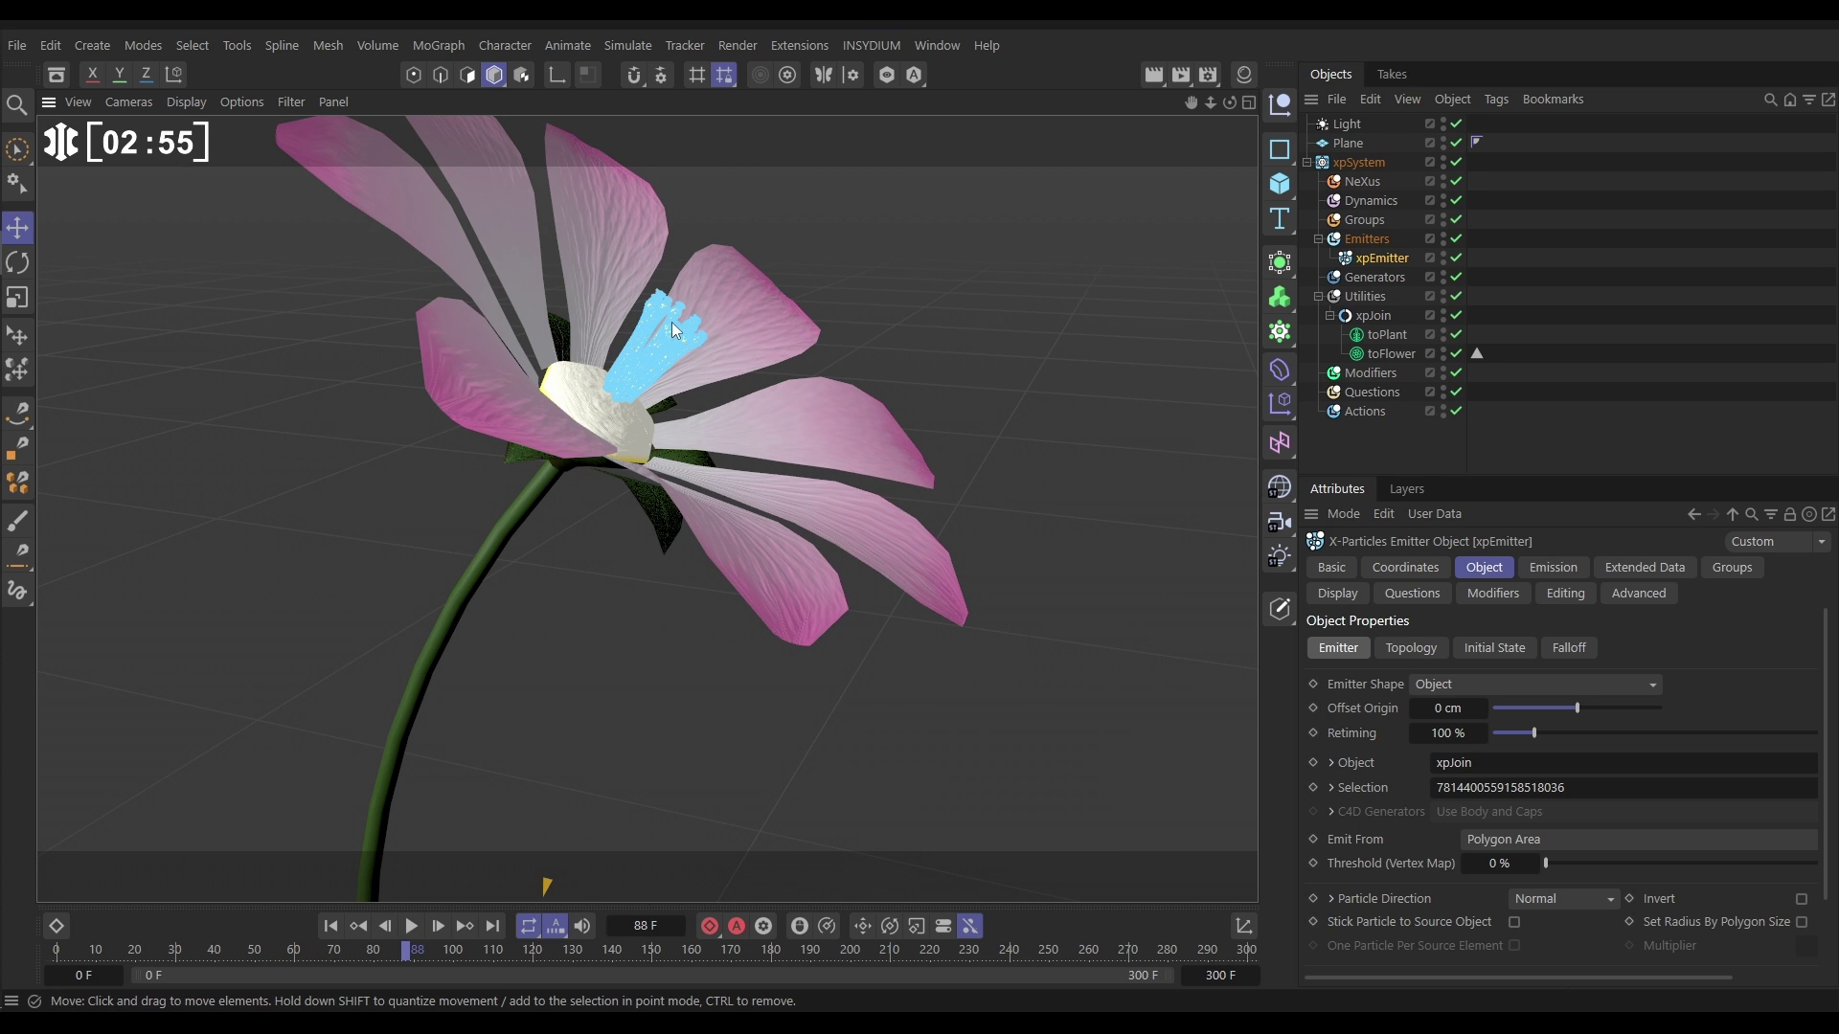
scroll(670, 322, up, 6)
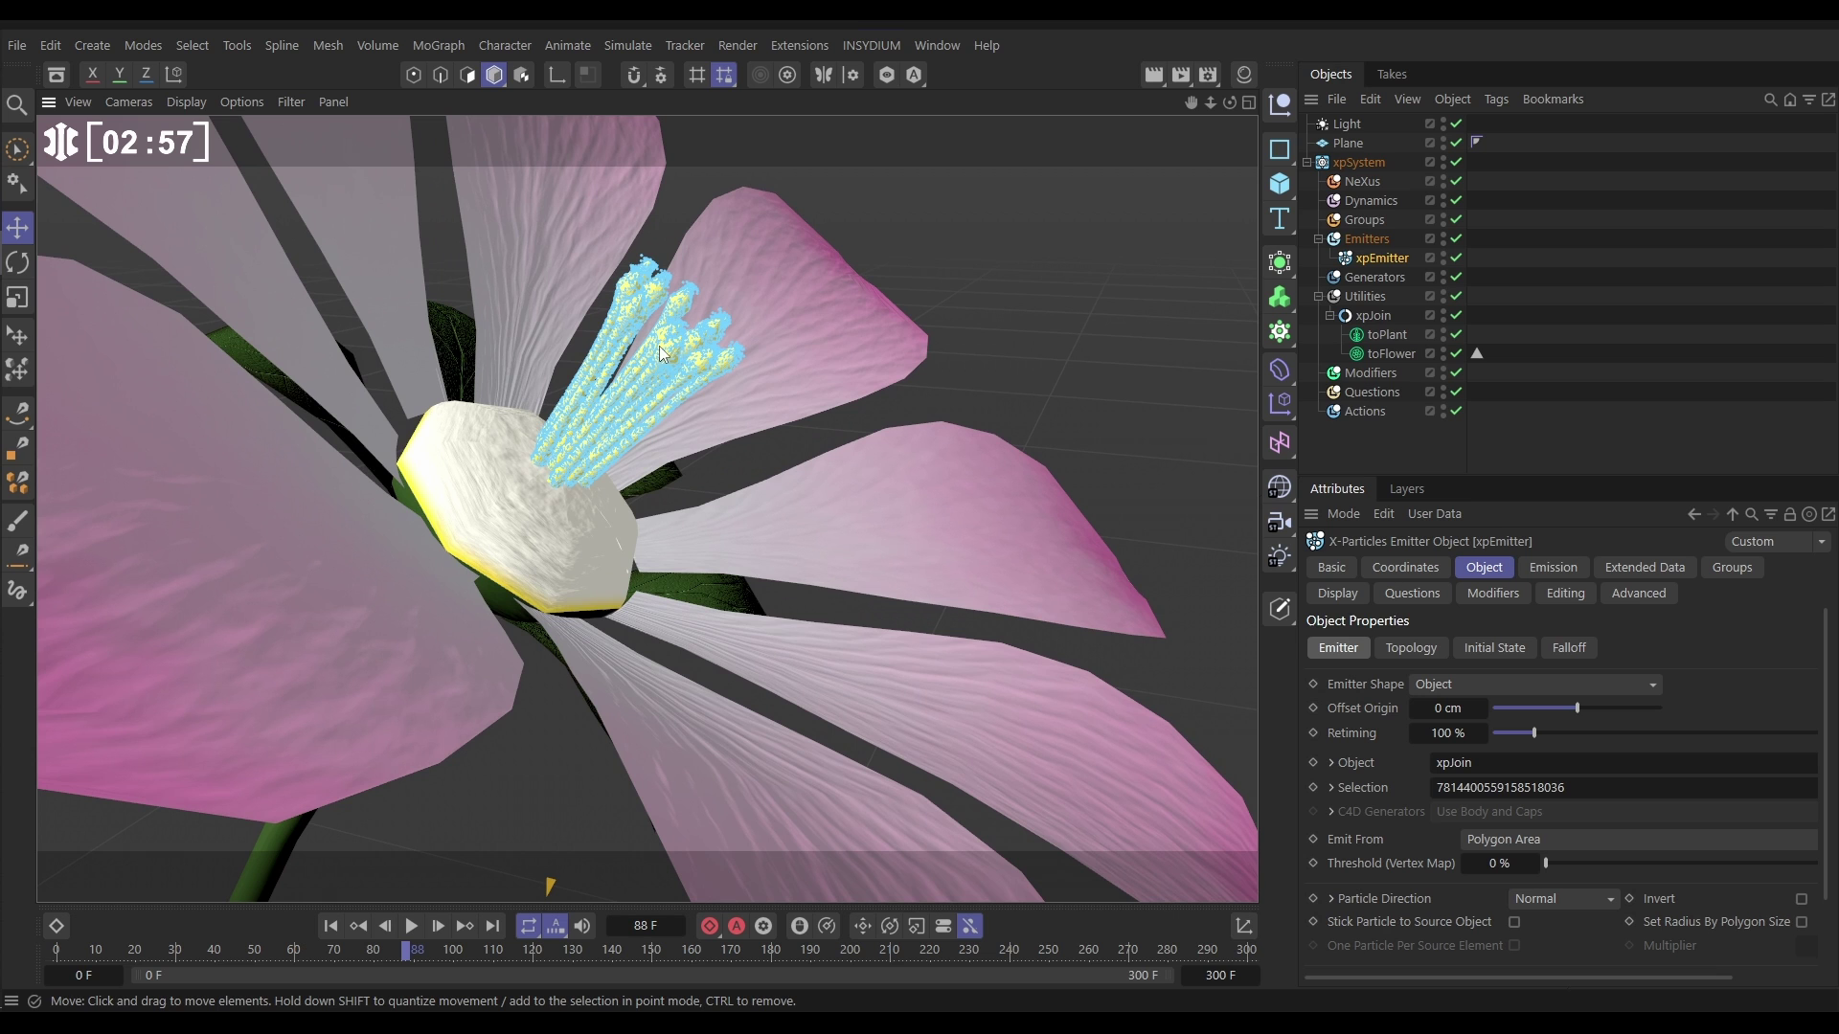
scroll(657, 366, down, 6)
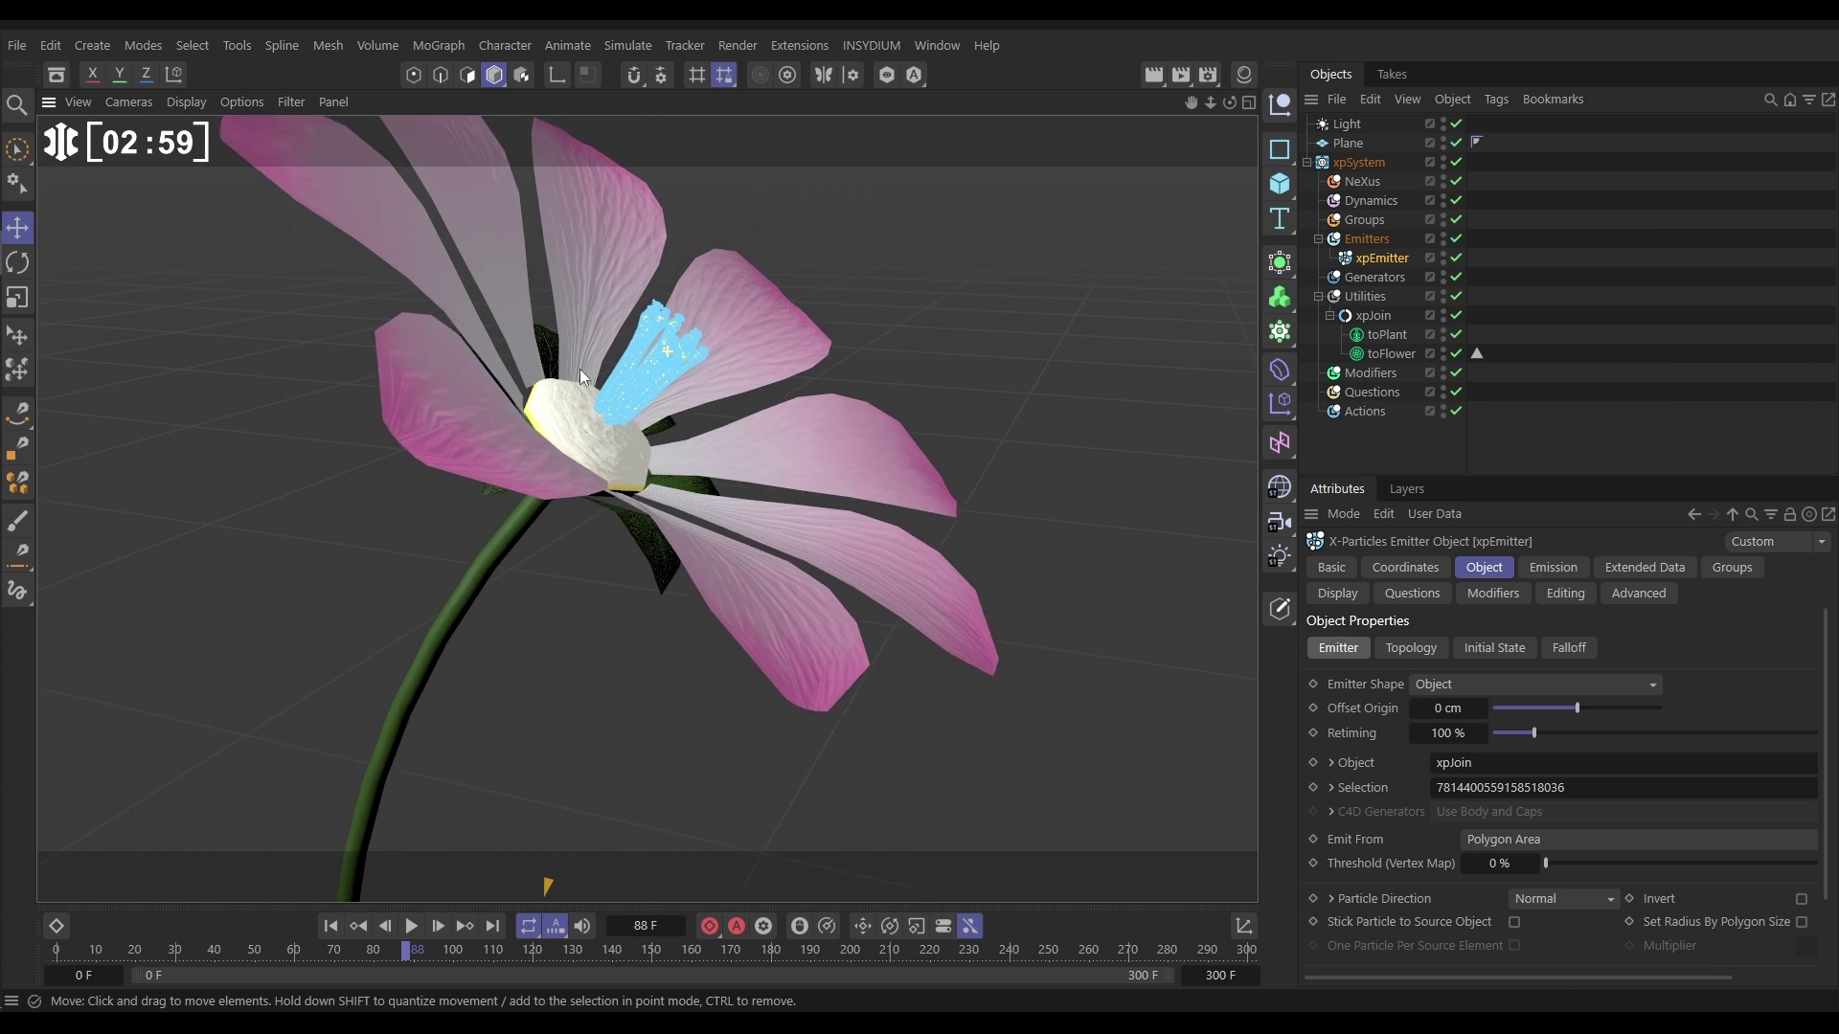
Duplicate toFlower's Stamen layer, turn off the copy's selection tag and disable the copy
click(331, 925)
click(1394, 354)
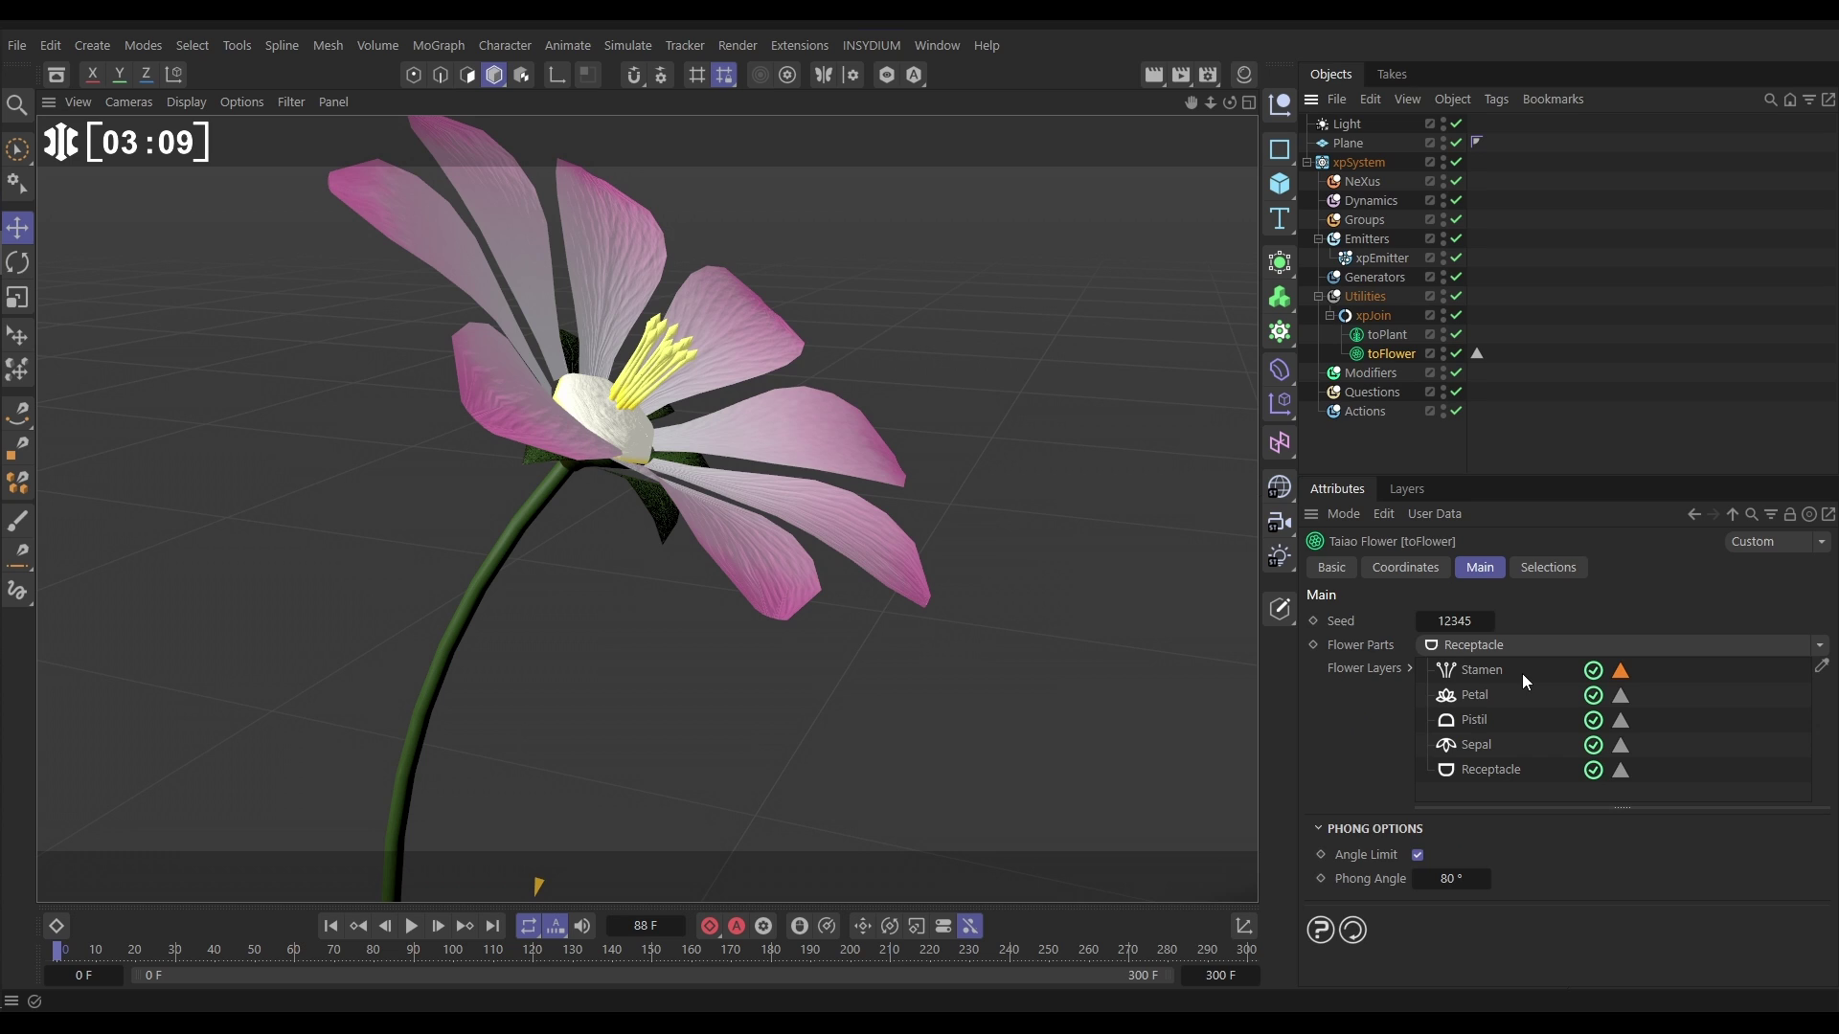
click(1482, 674)
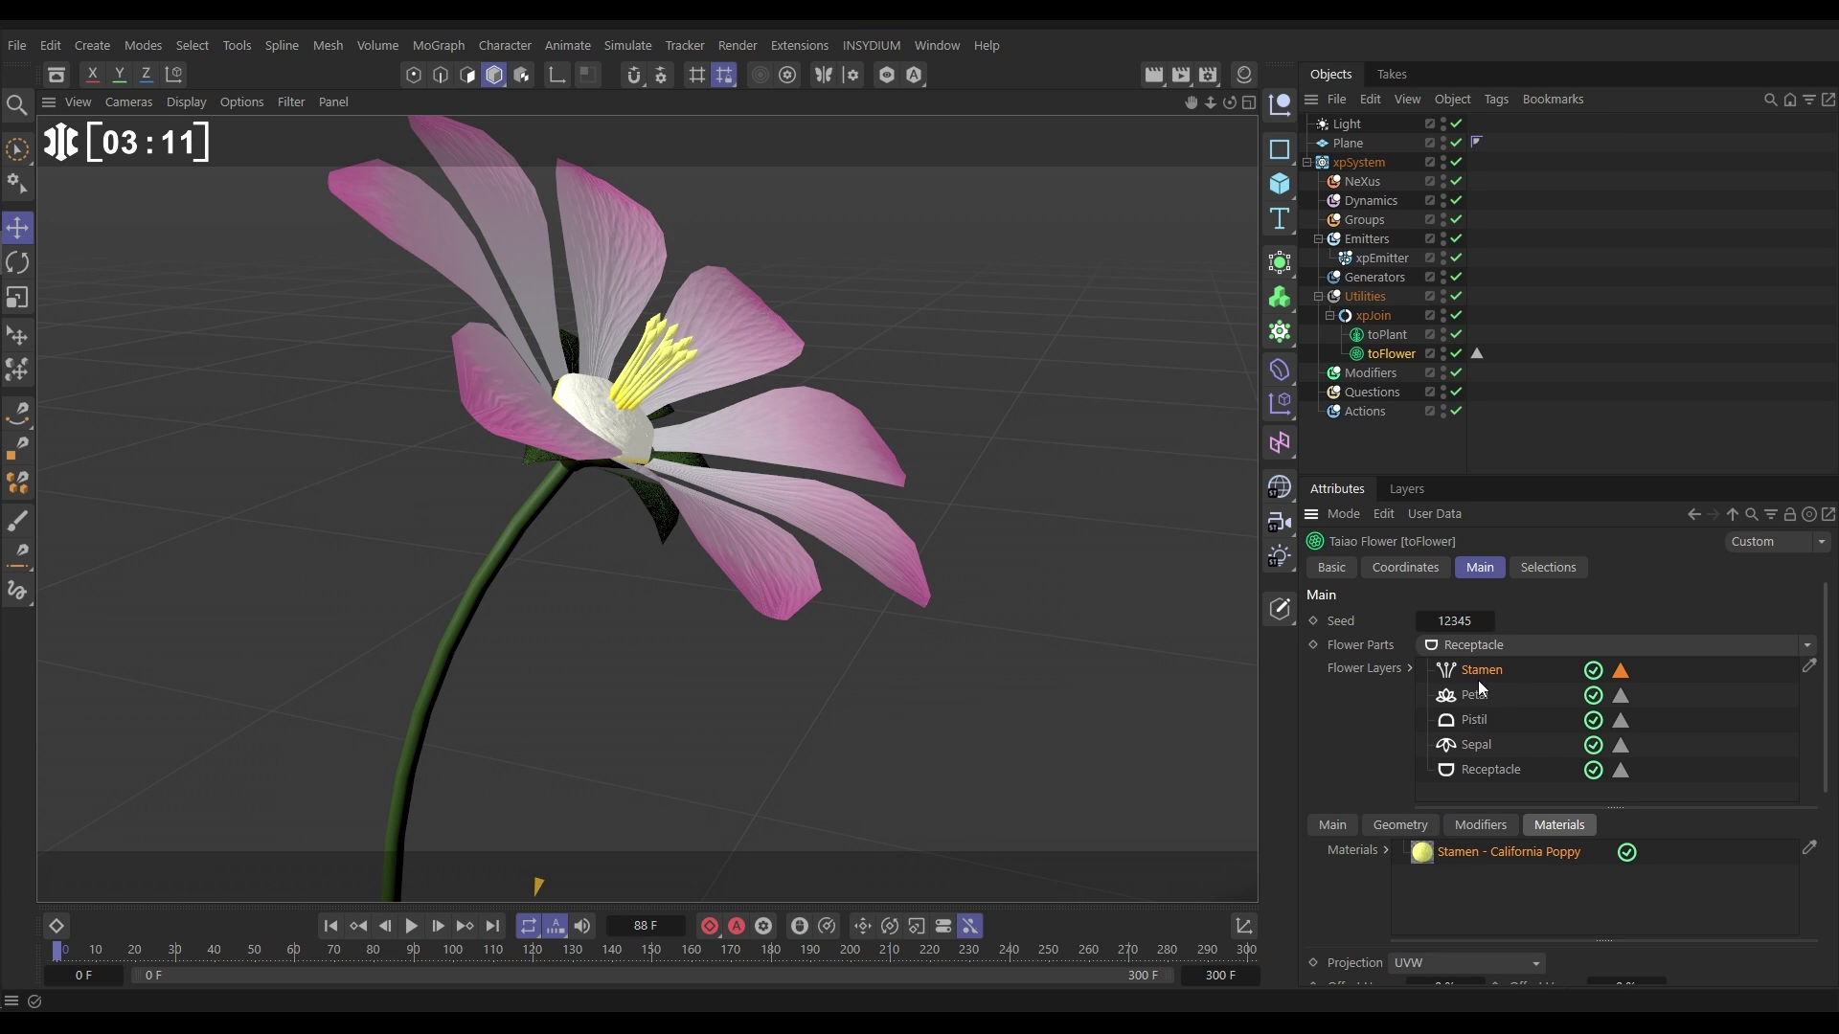
ctrl+drag(1478, 679, 1480, 693)
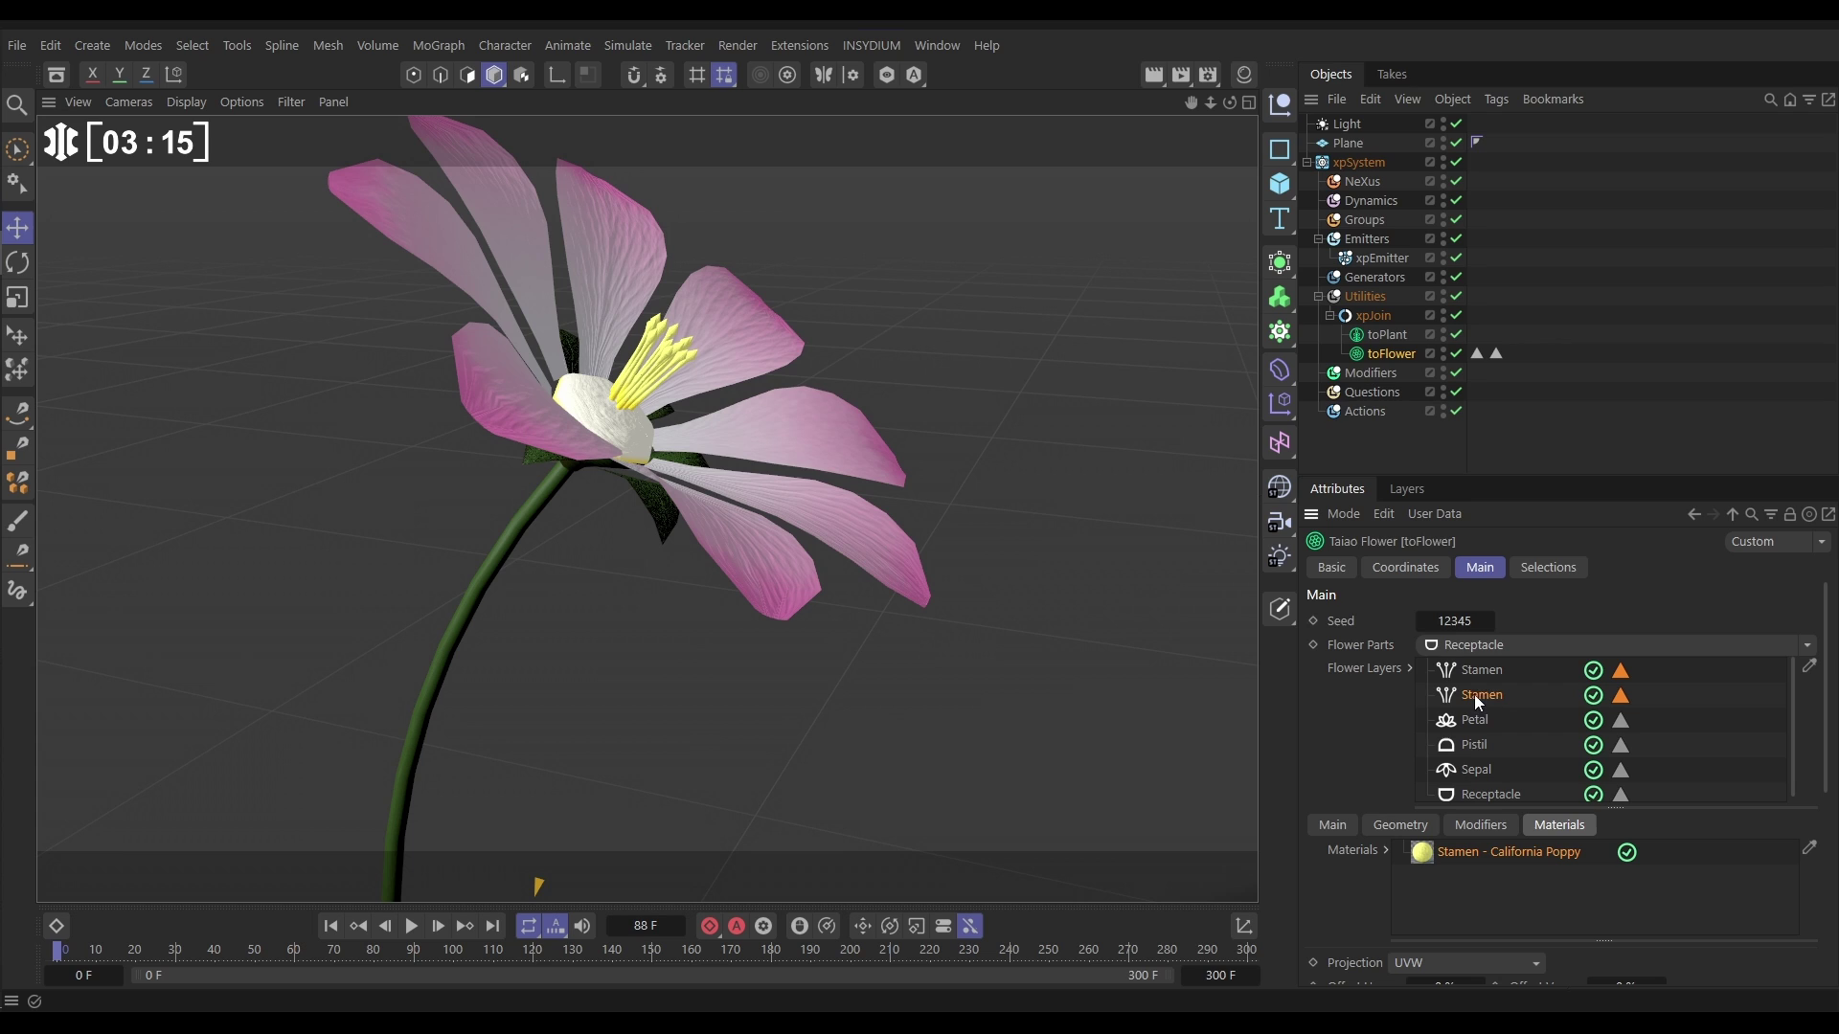
click(1621, 695)
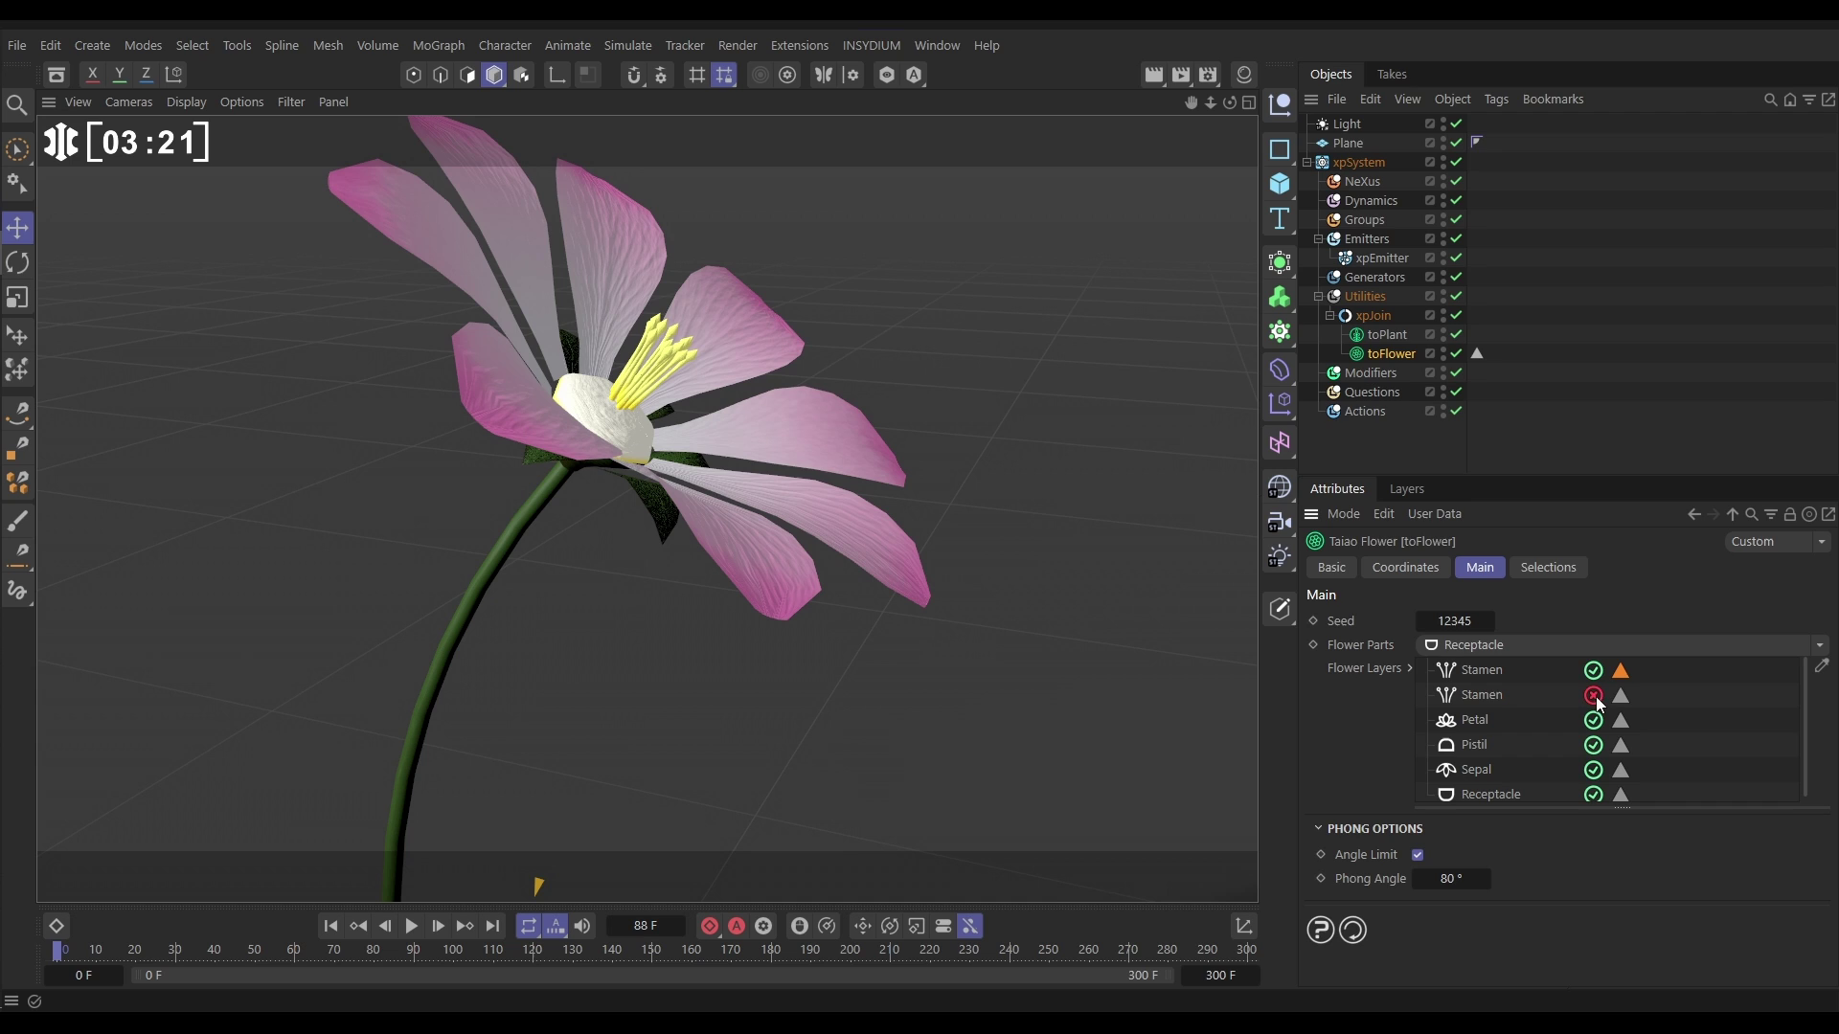
click(1594, 696)
click(1480, 672)
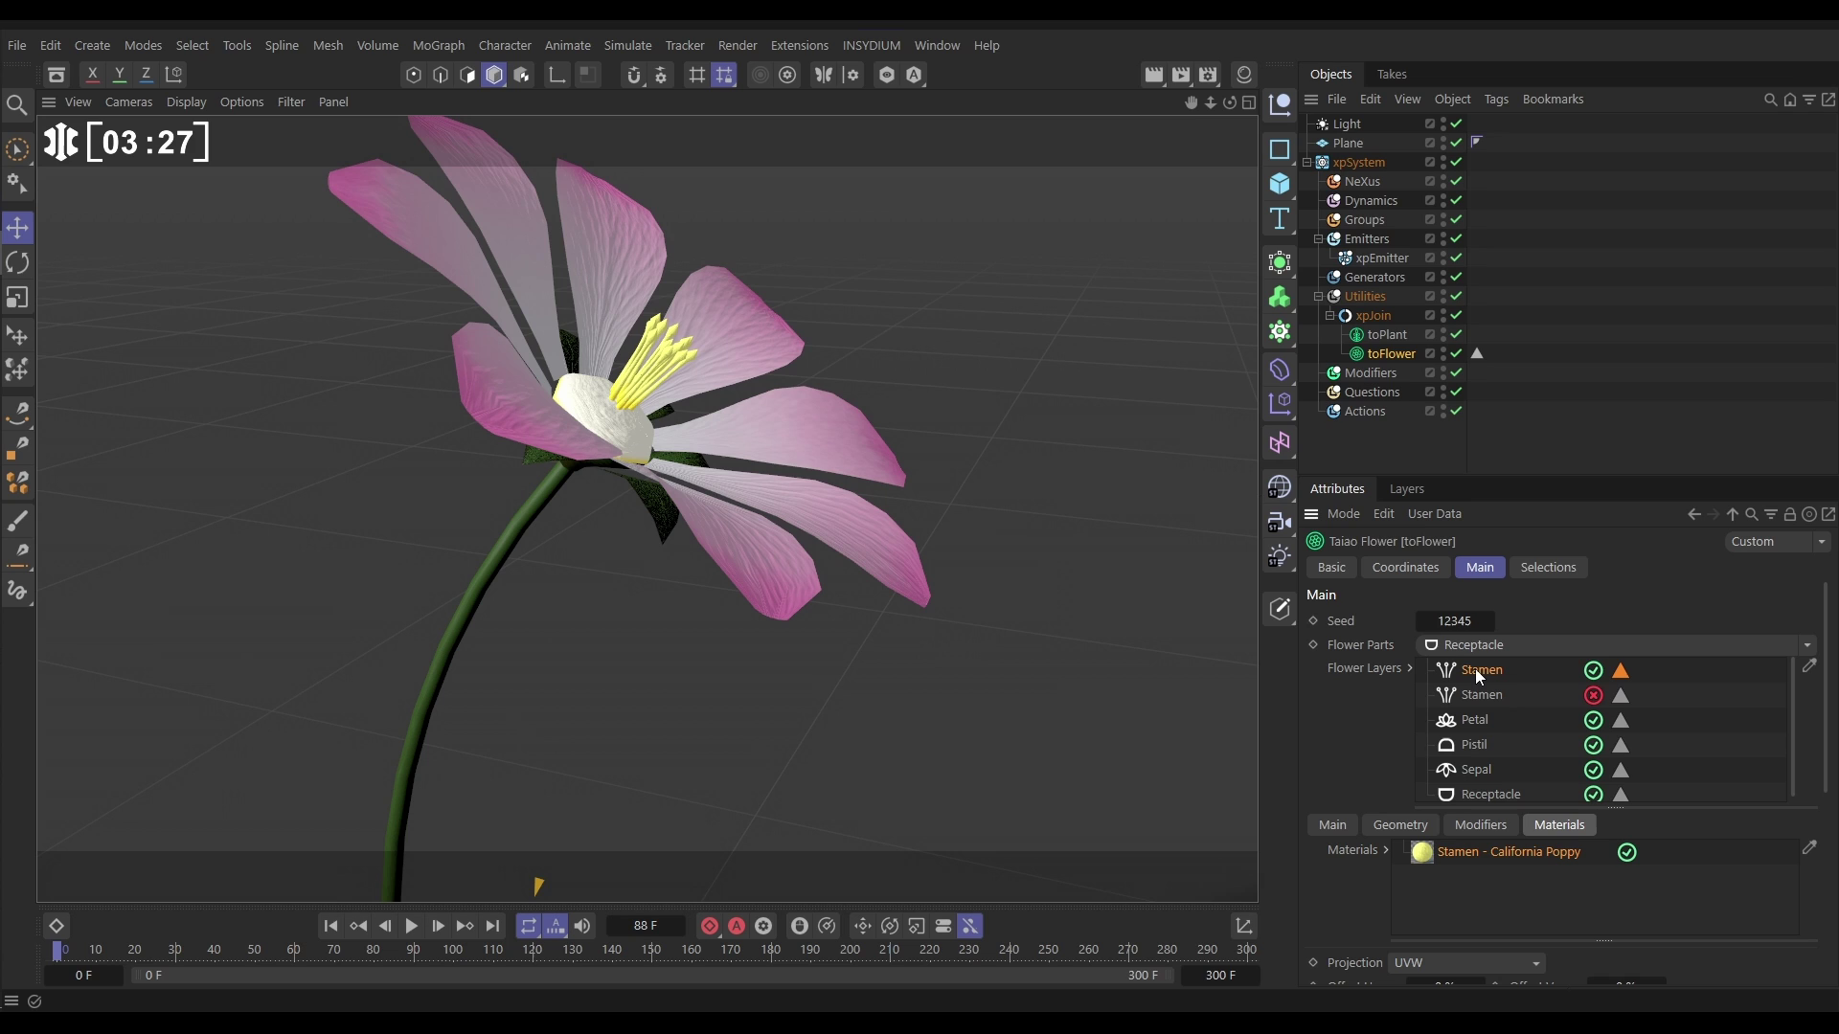
Drag the Stamen profile's first point right to about 0.75, leaving only anther tips
click(1406, 825)
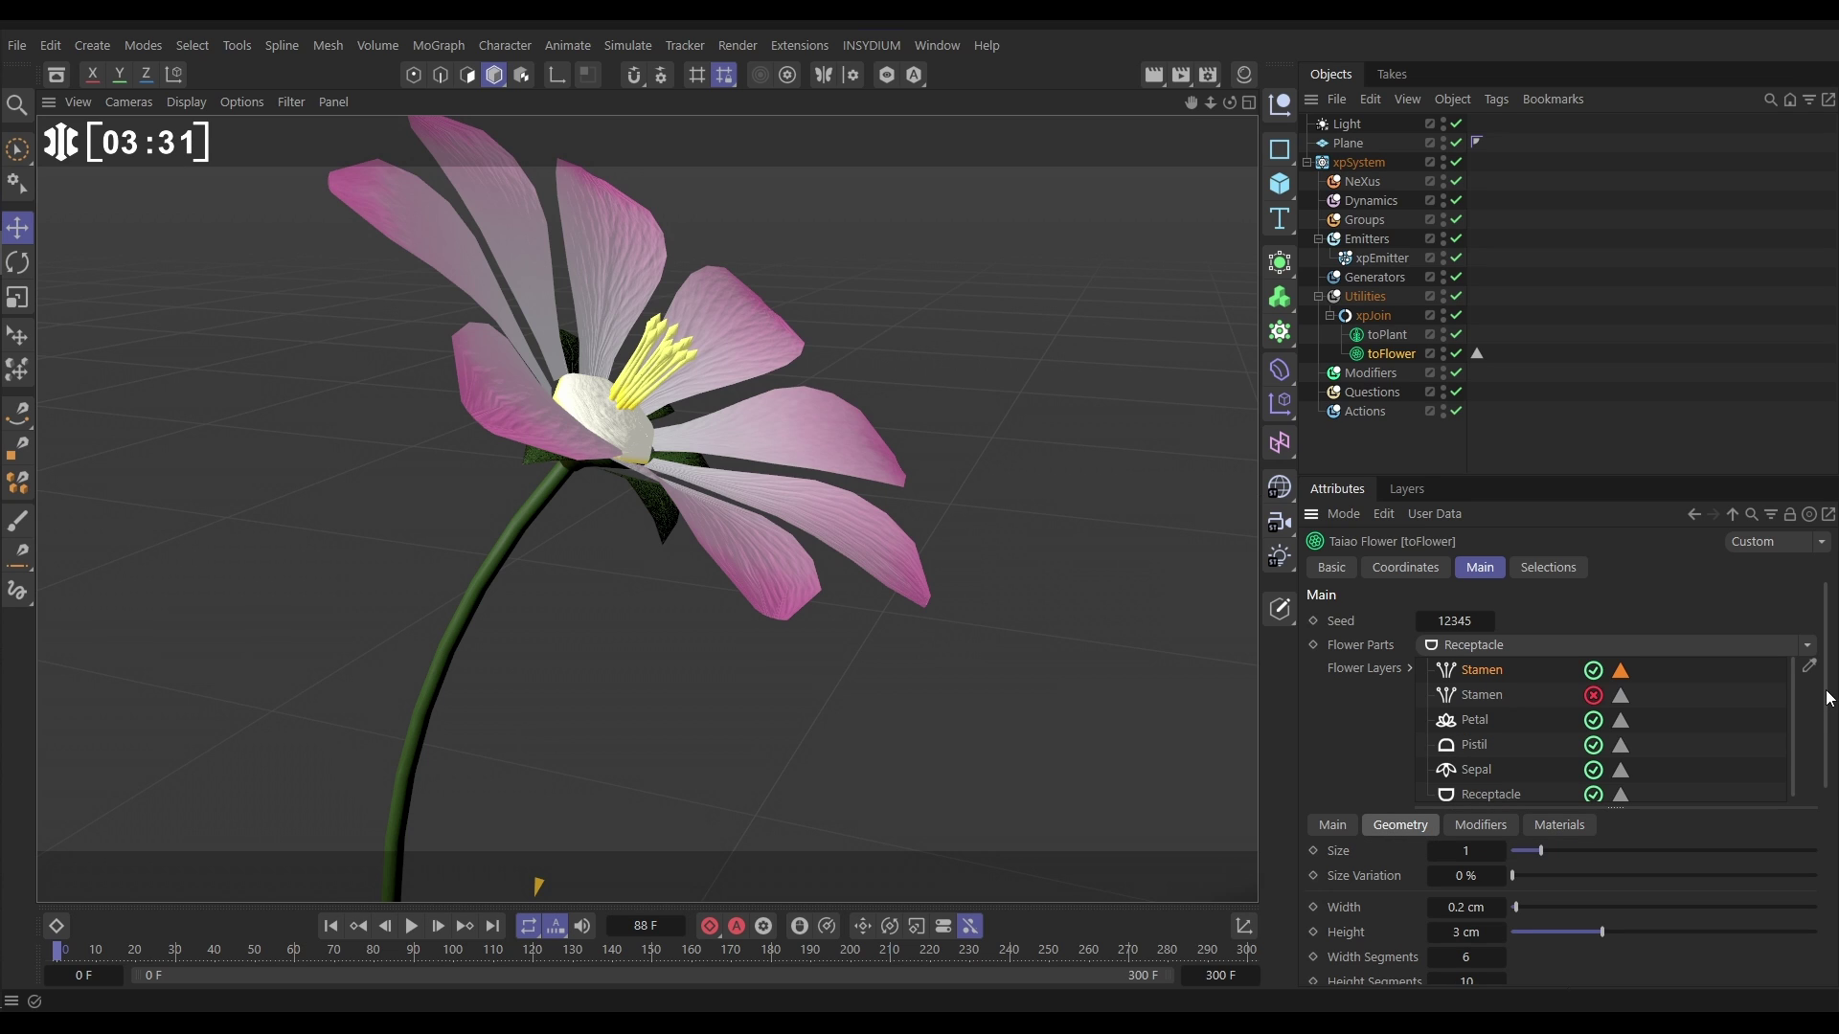
drag(1816, 706, 1817, 844)
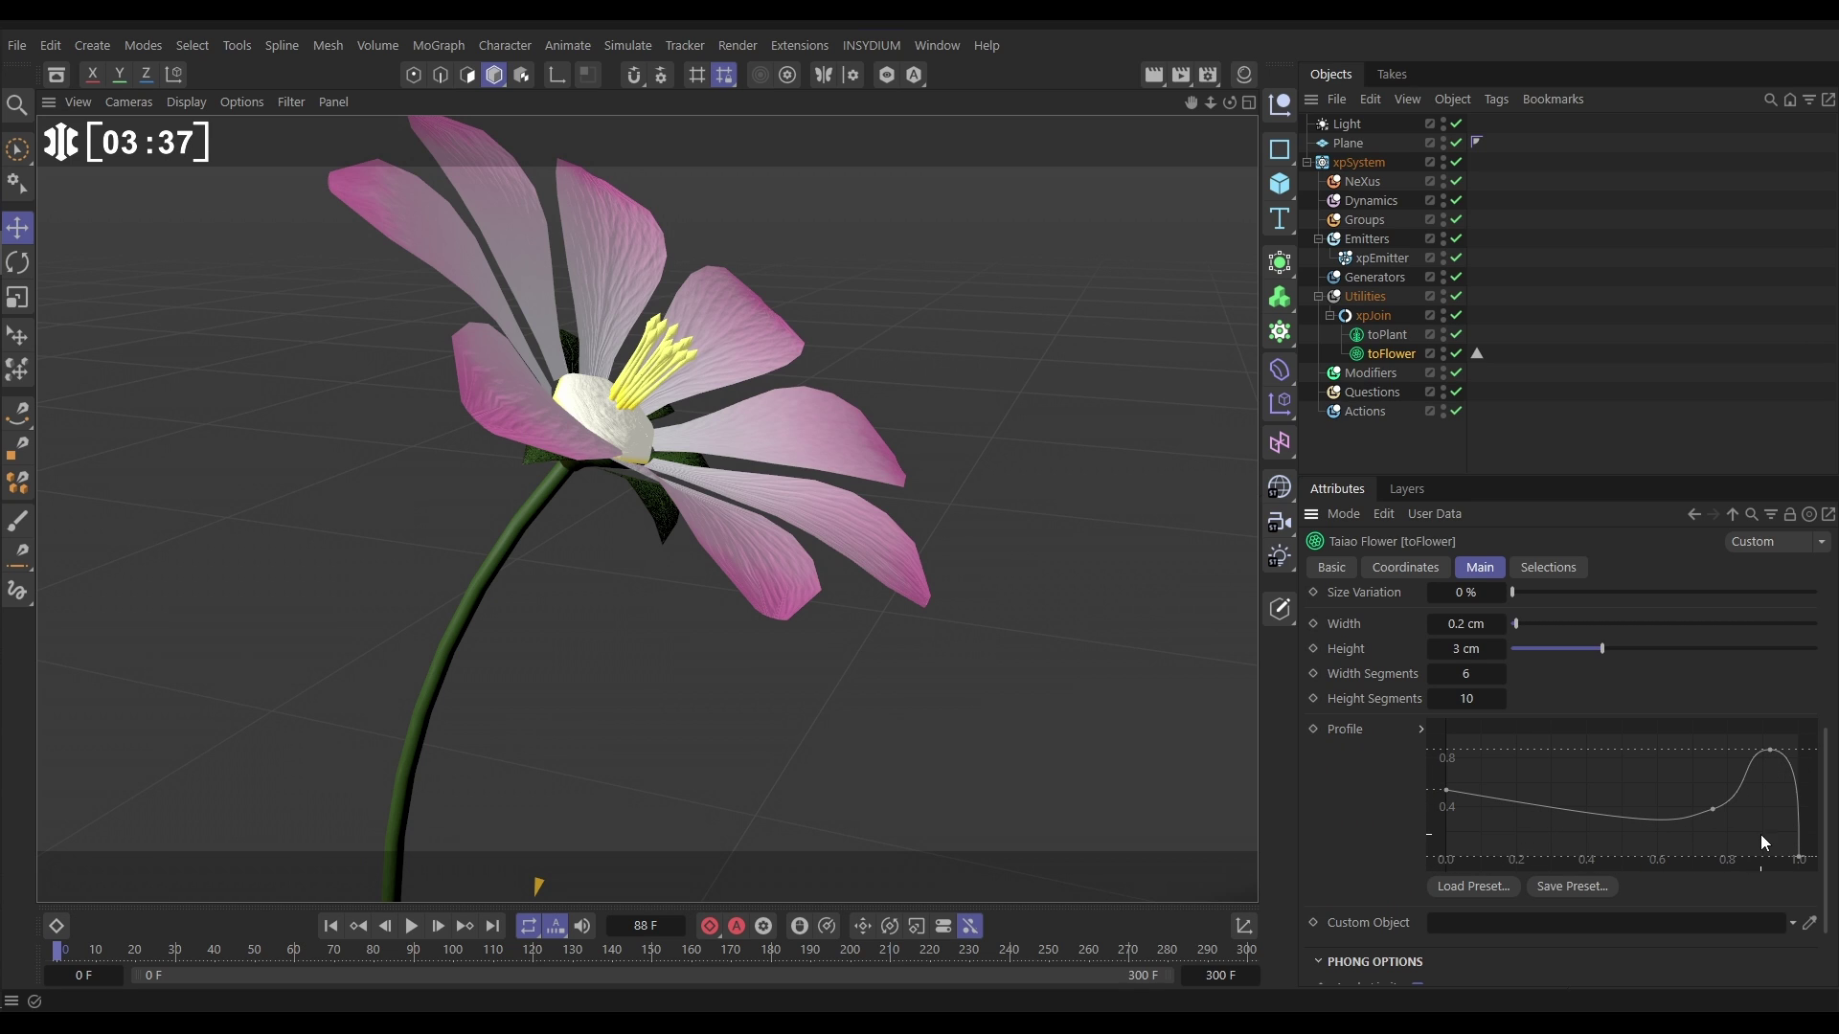
click(1447, 791)
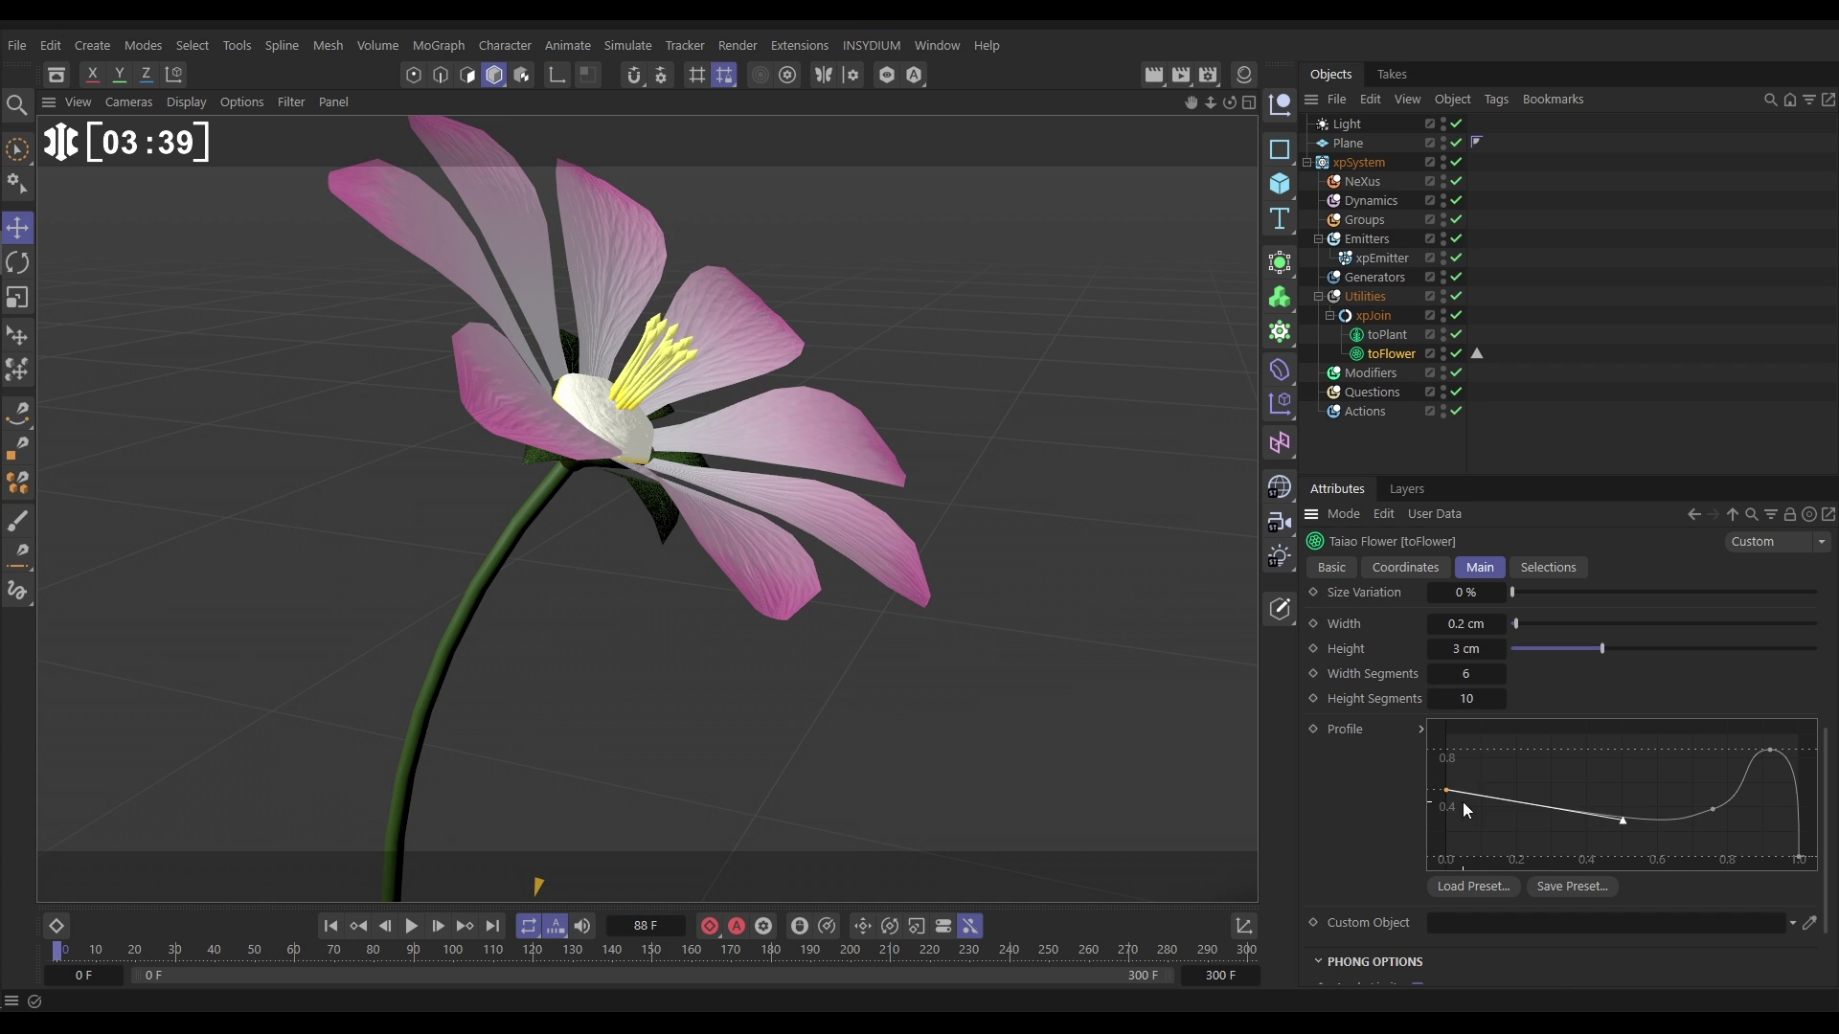
drag(1459, 803, 1732, 868)
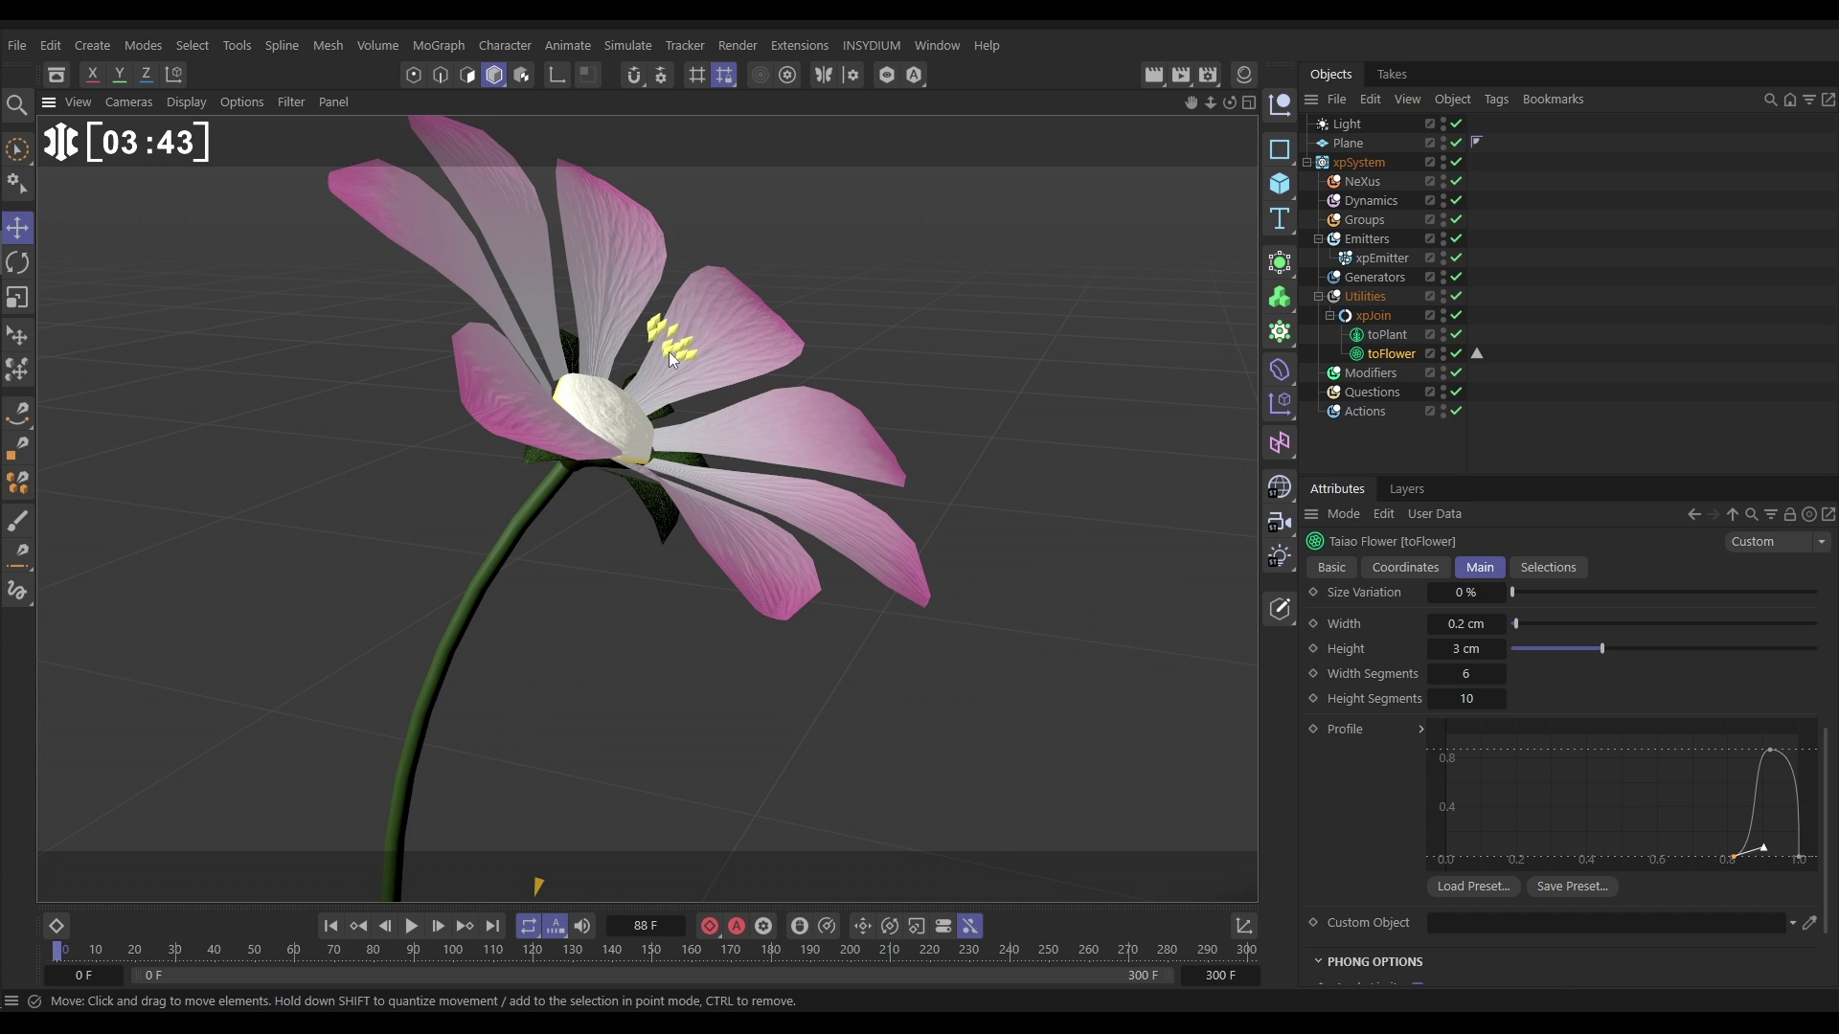
scroll(682, 346, up, 10)
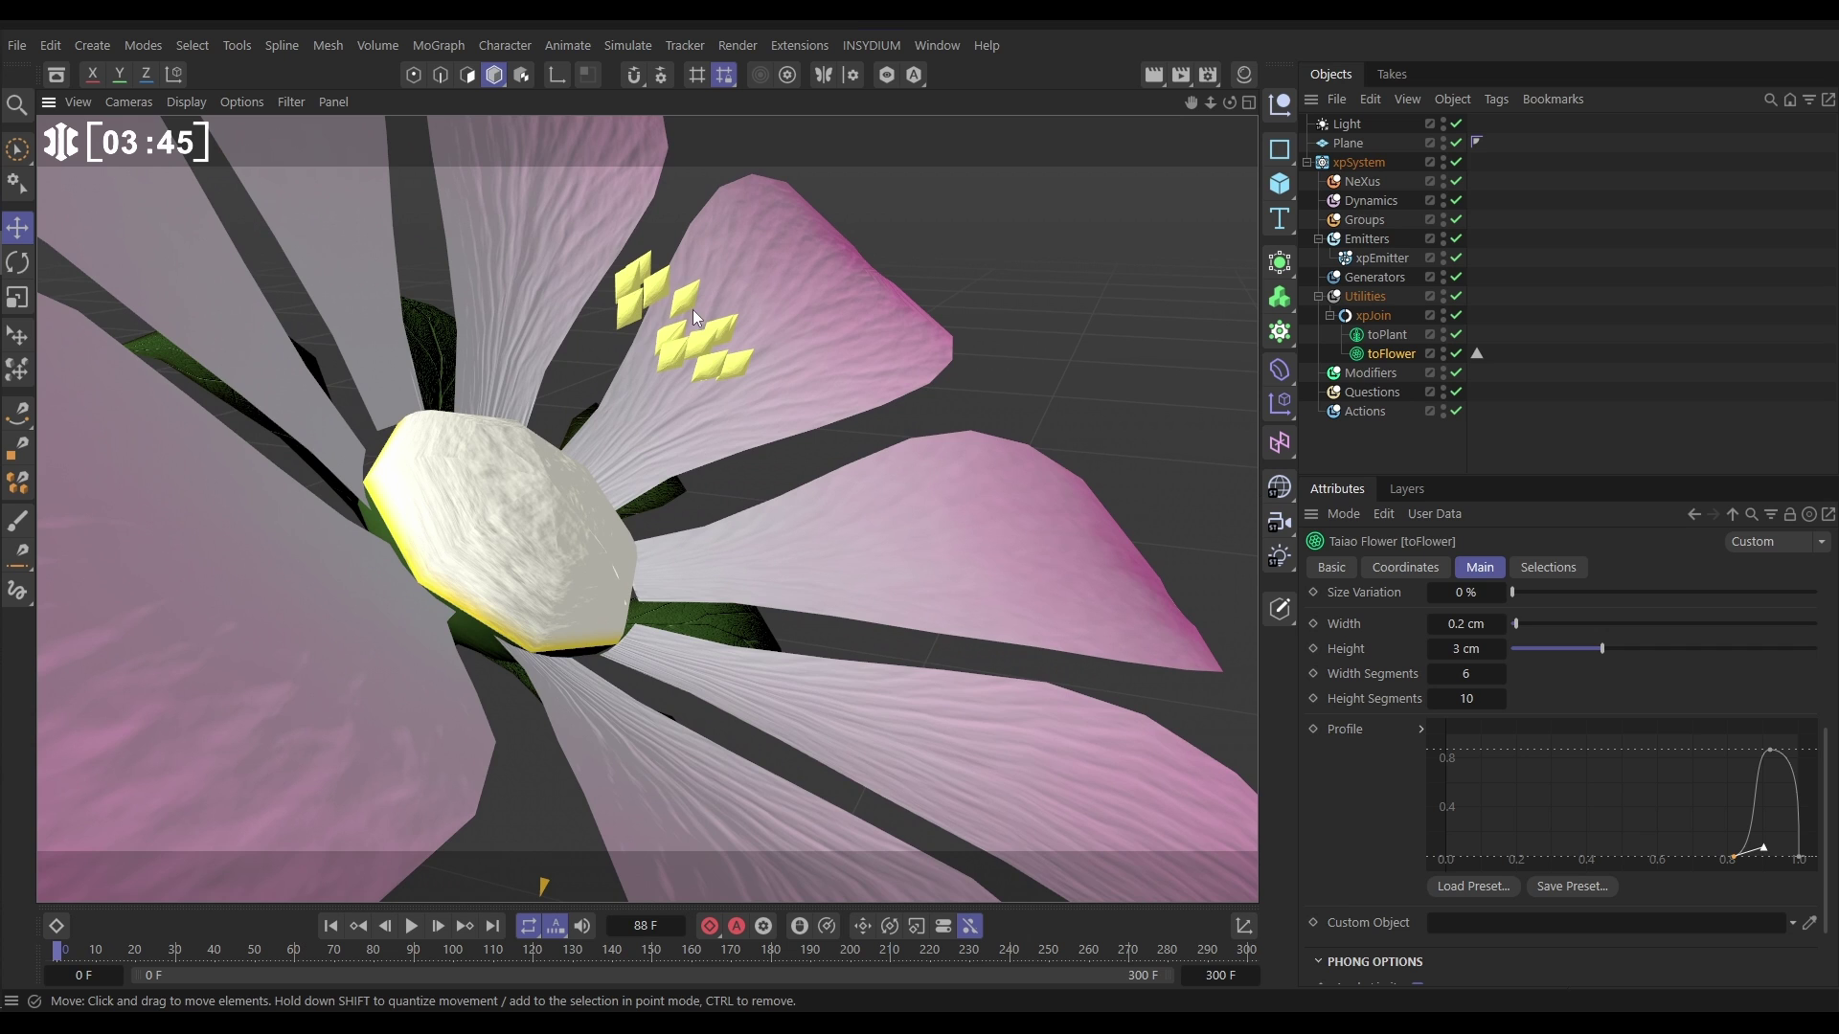
scroll(693, 362, down, 1)
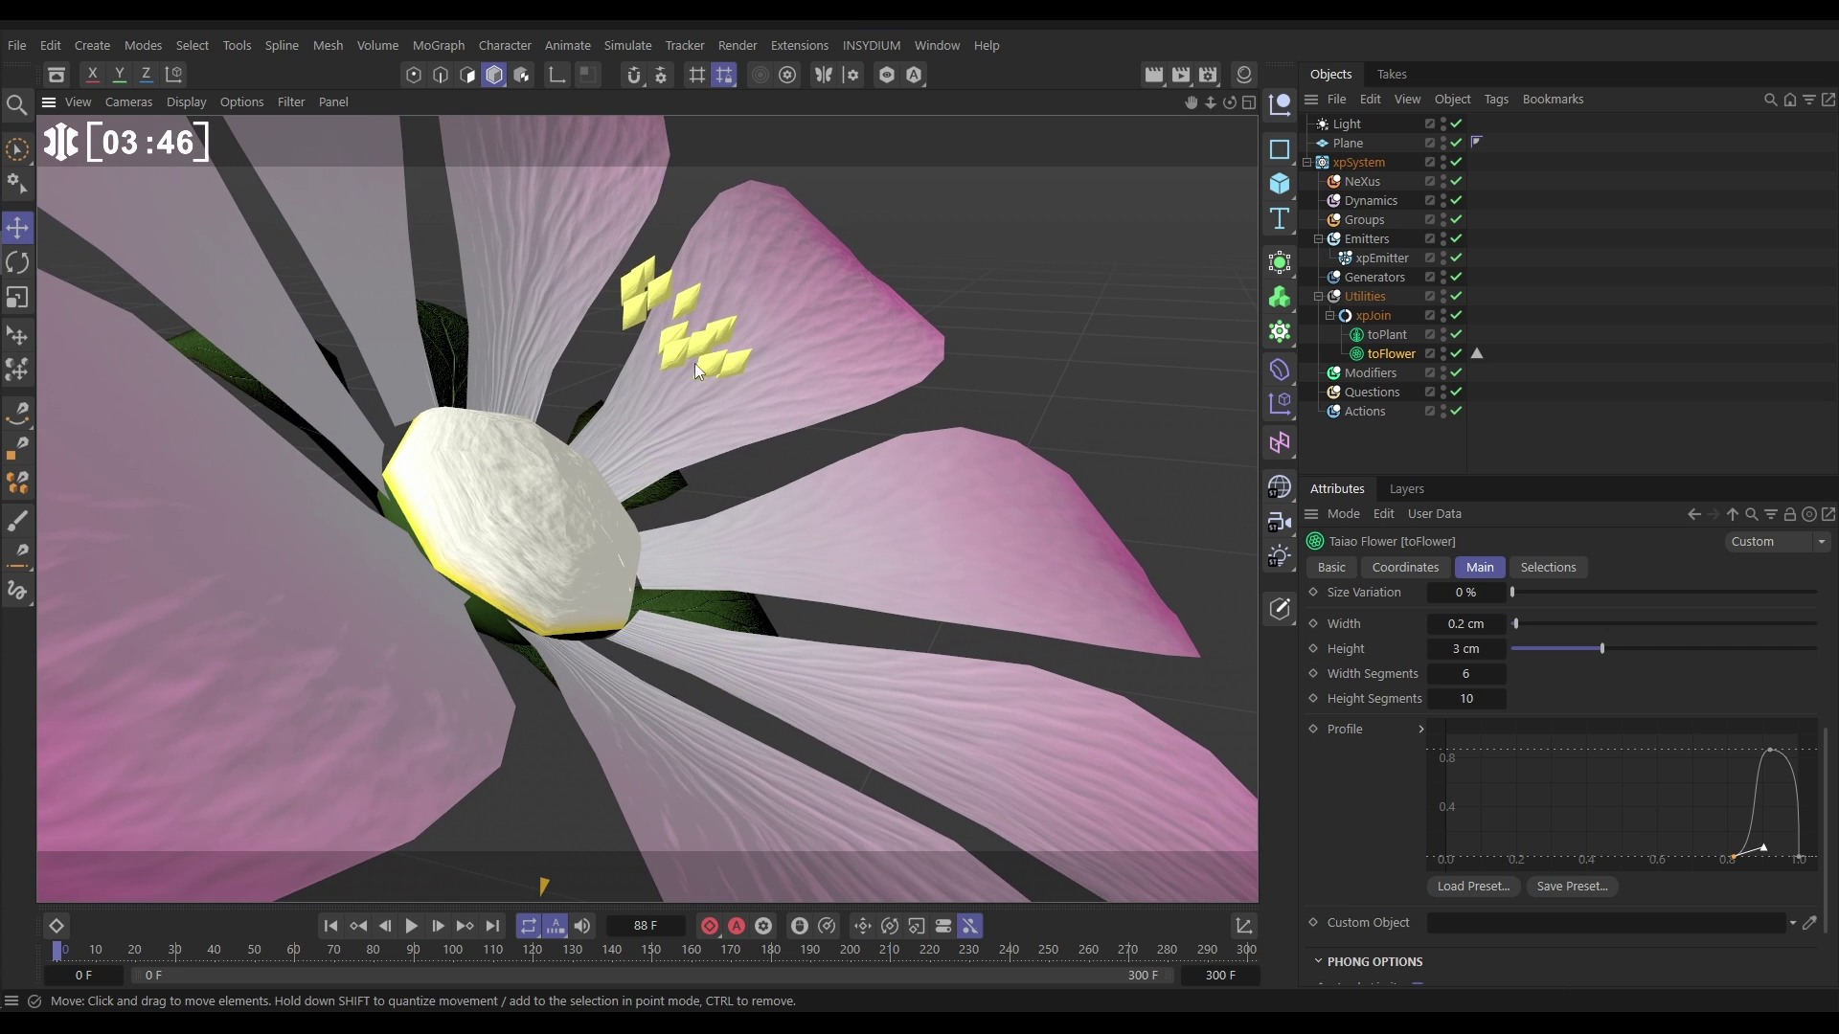
Play the simulation to check particles emit from the stamen tips, then reset
click(330, 926)
click(412, 926)
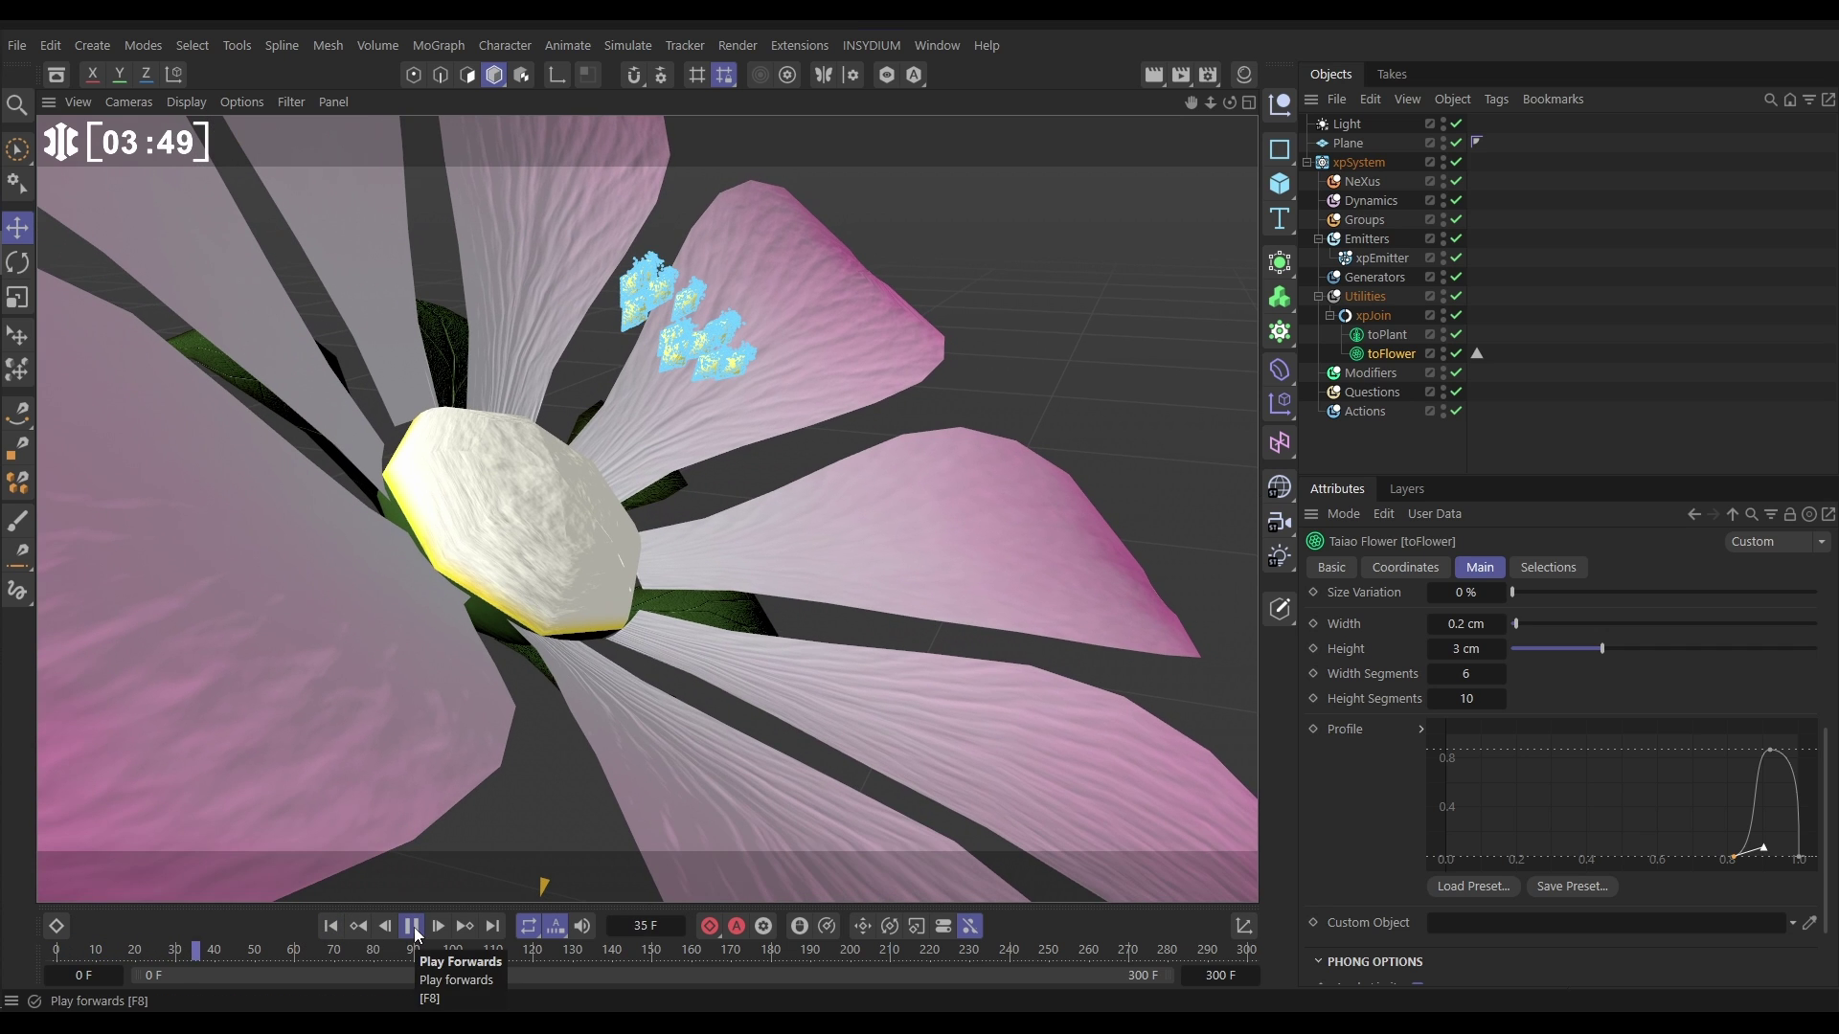
click(411, 926)
click(331, 926)
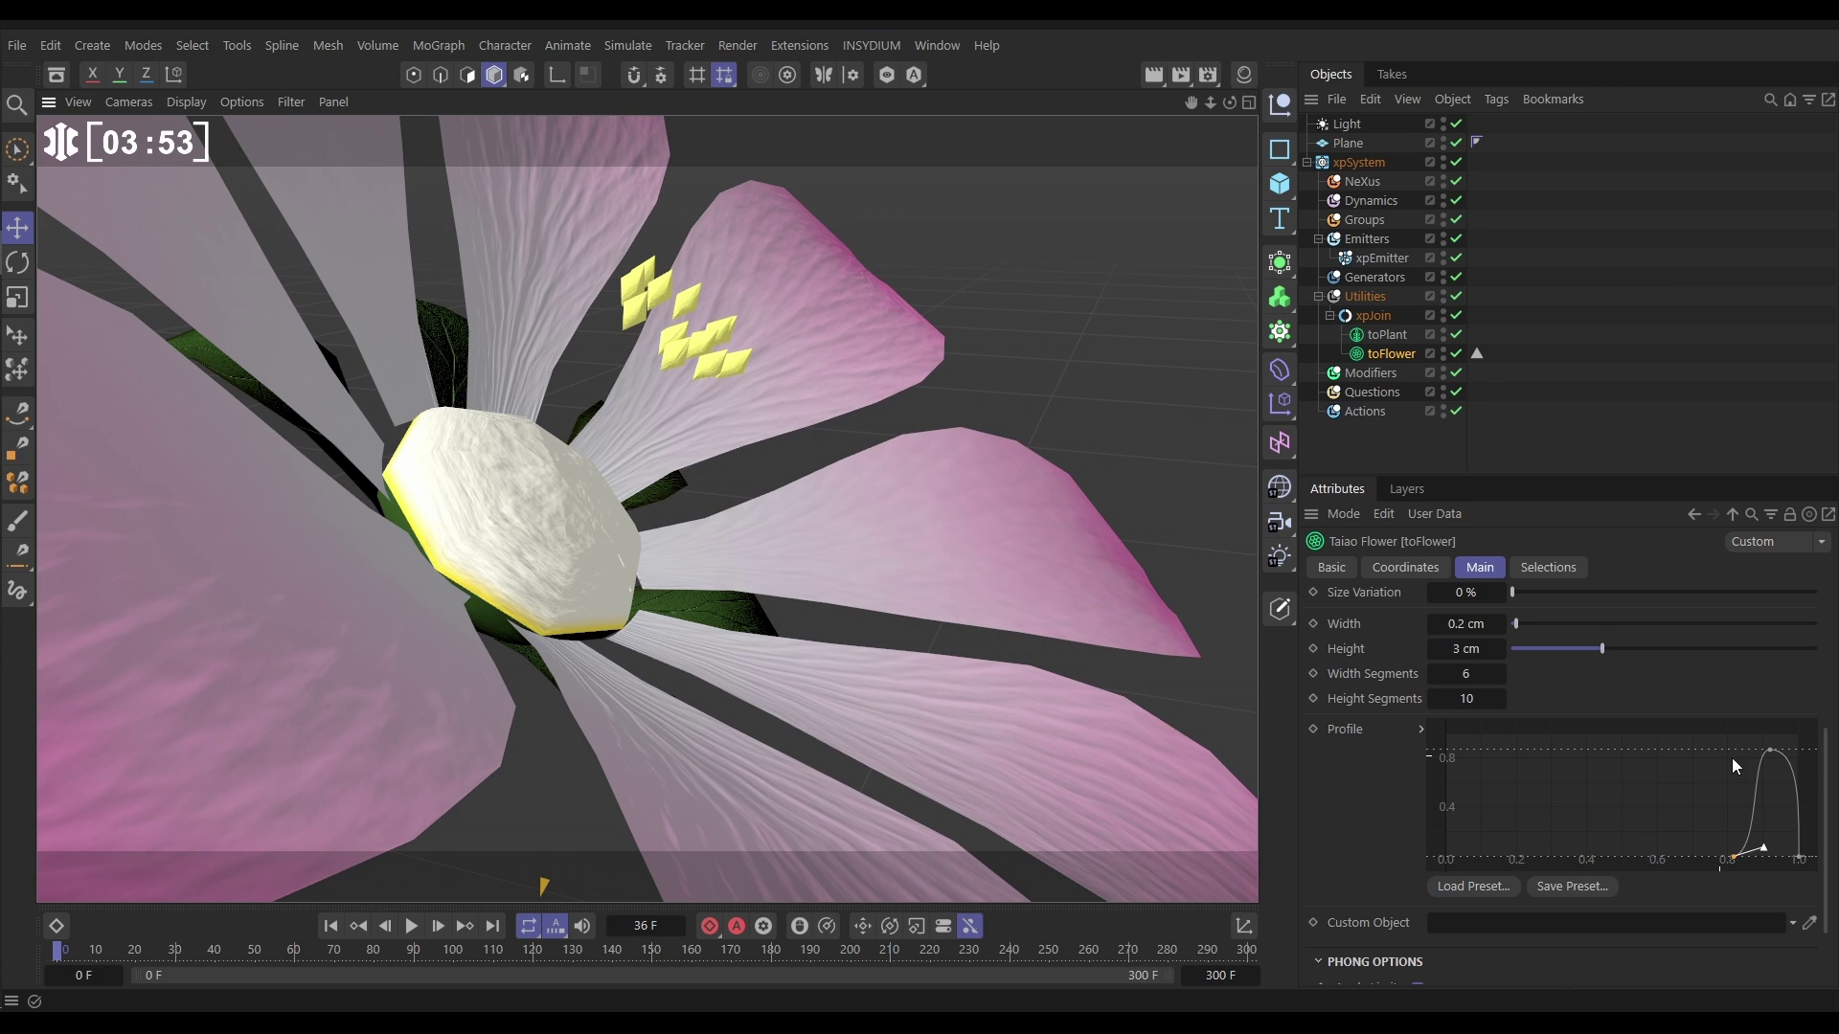
scroll(1827, 778, up, 5)
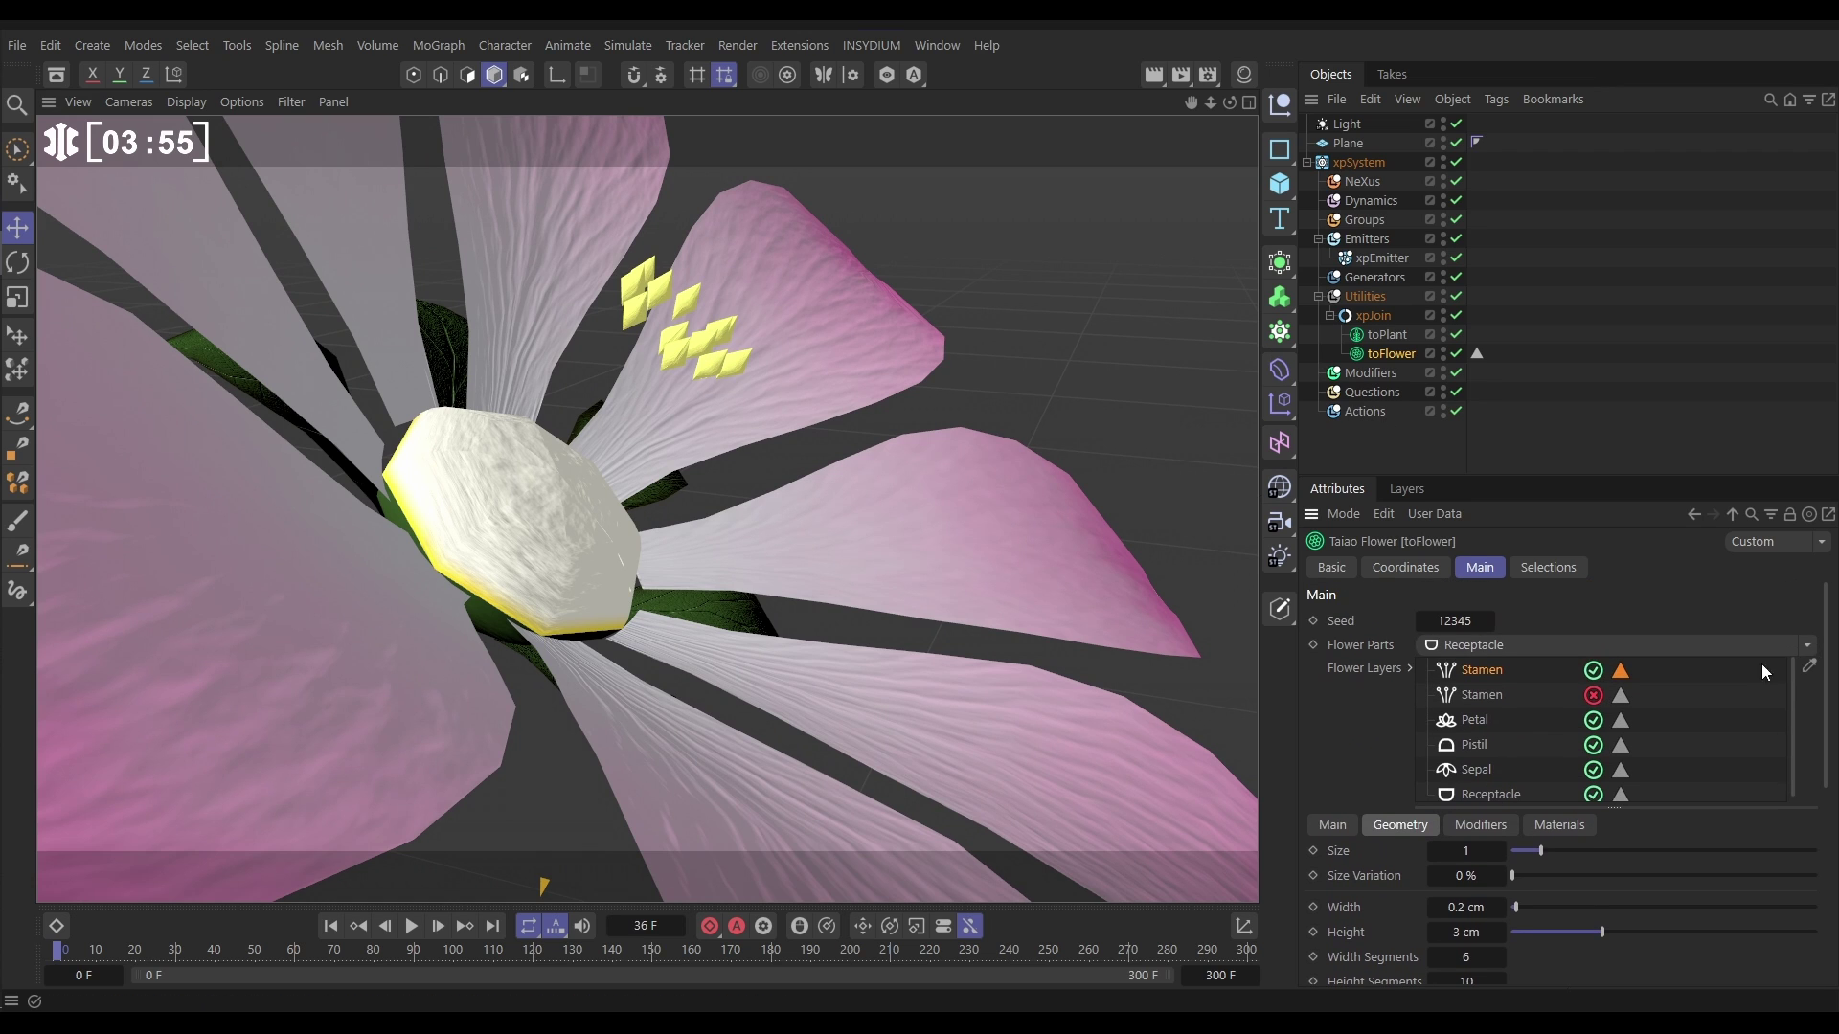
Re-enable the copied full-length Stamen layer and replay the simulation to verify
click(1593, 695)
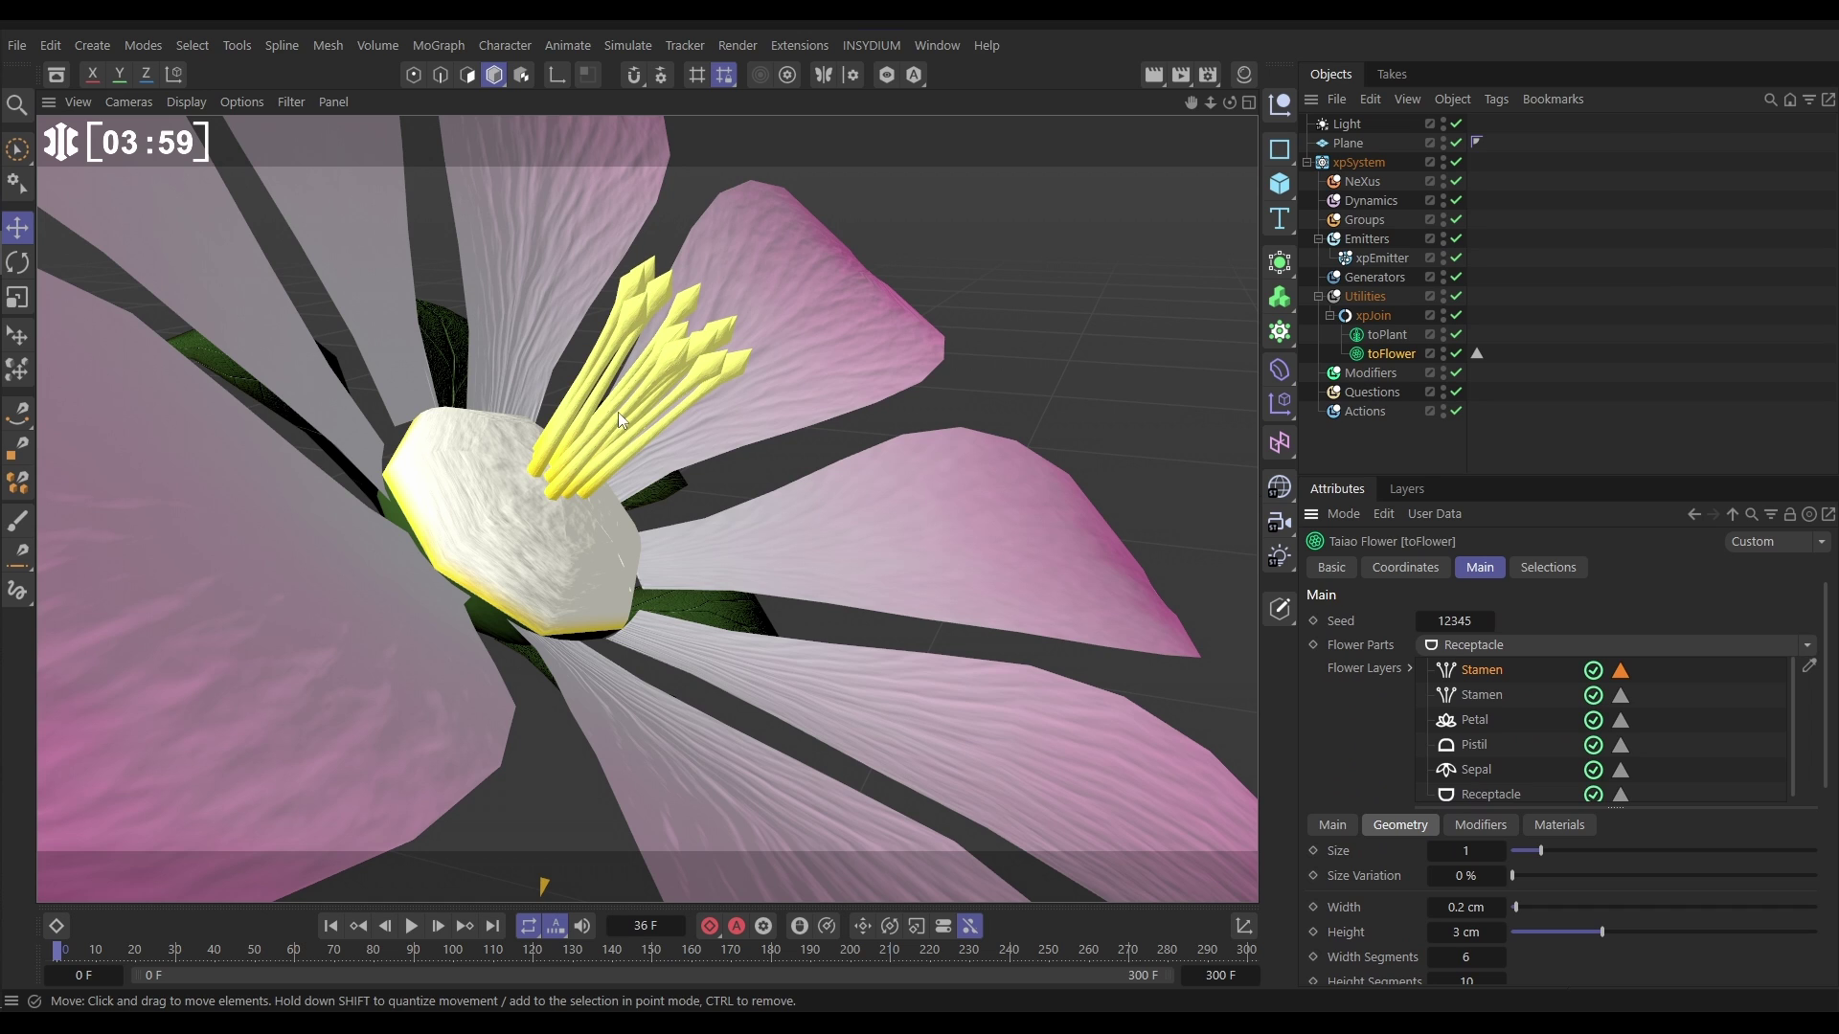
click(411, 925)
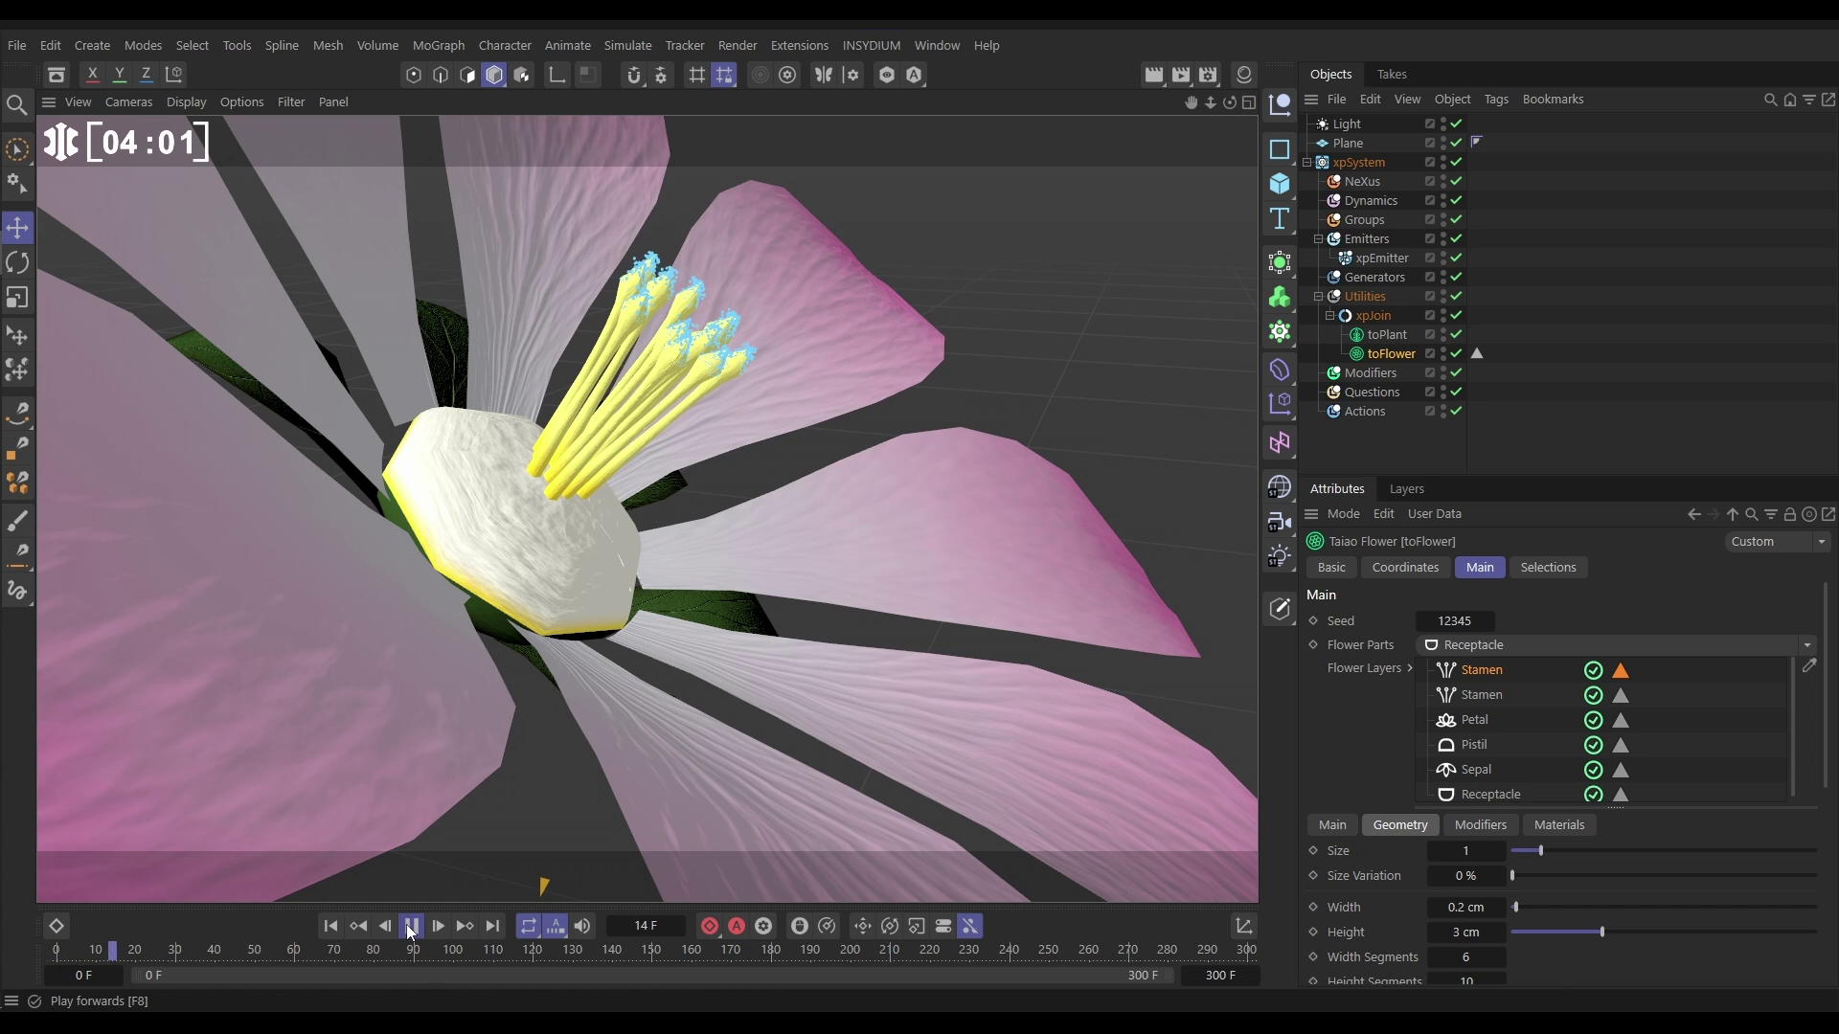
click(411, 925)
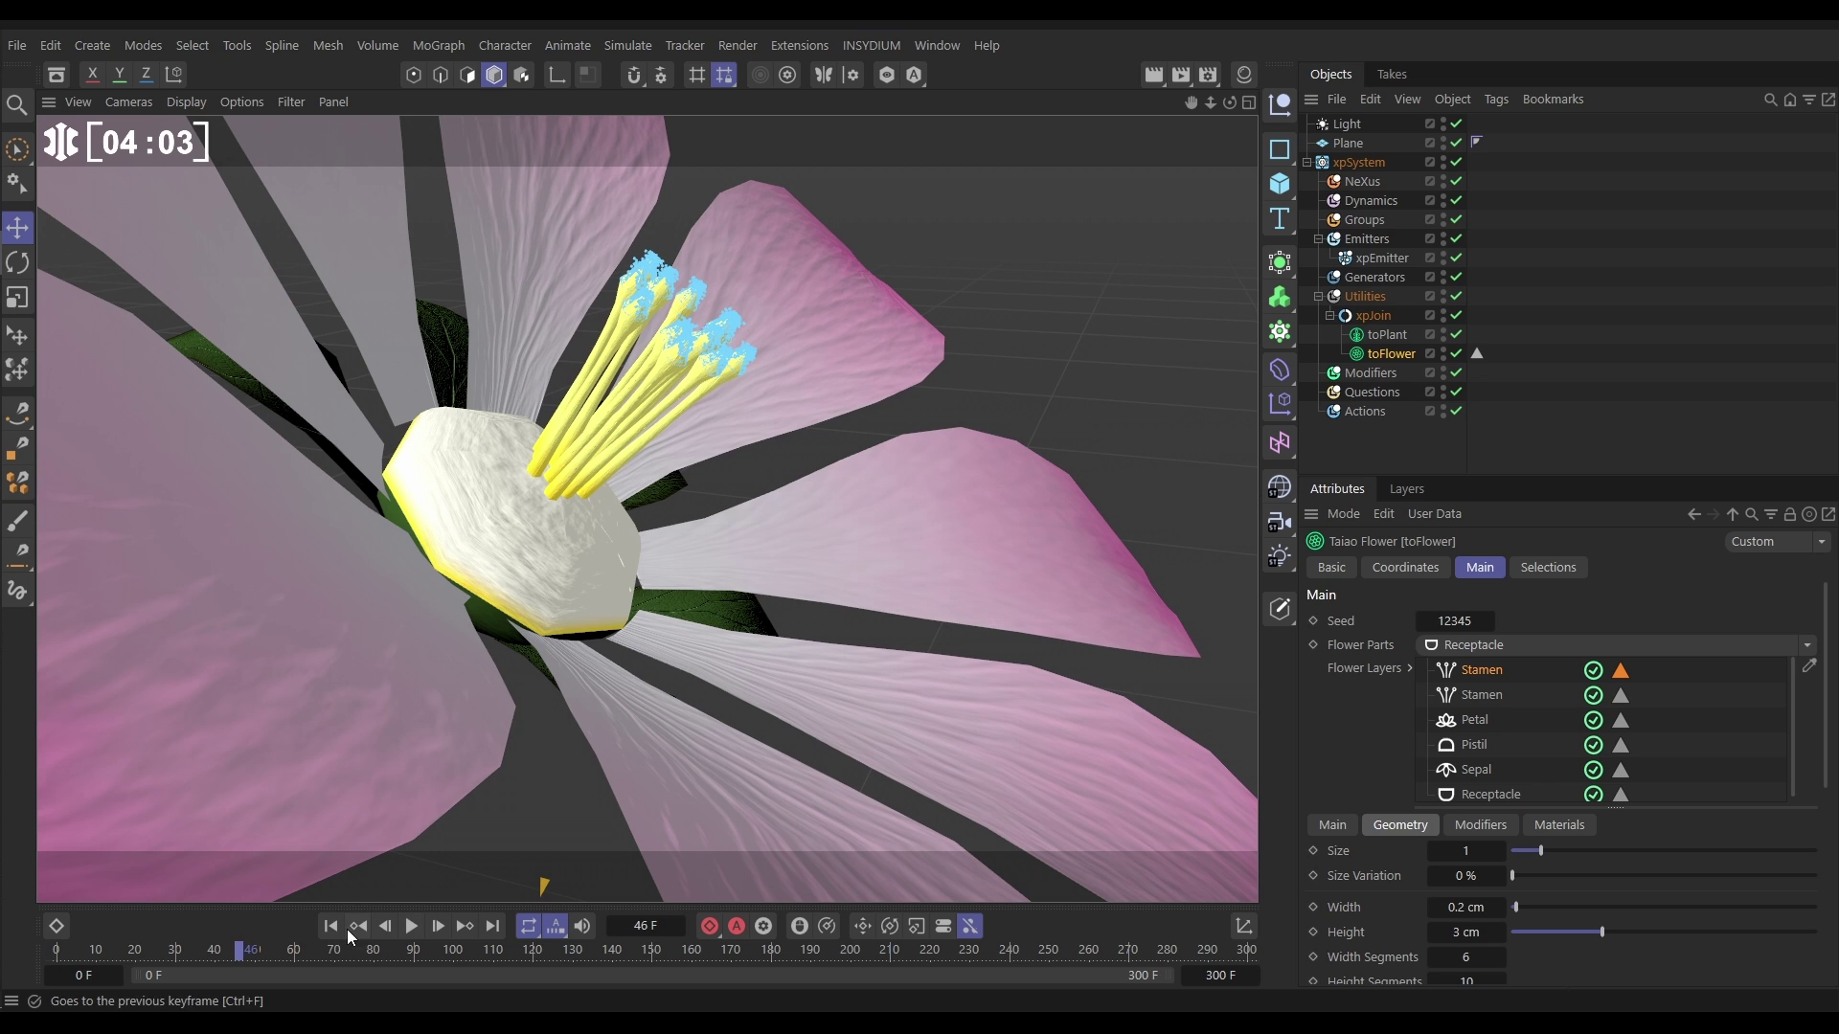
scroll(605, 606, down, 10)
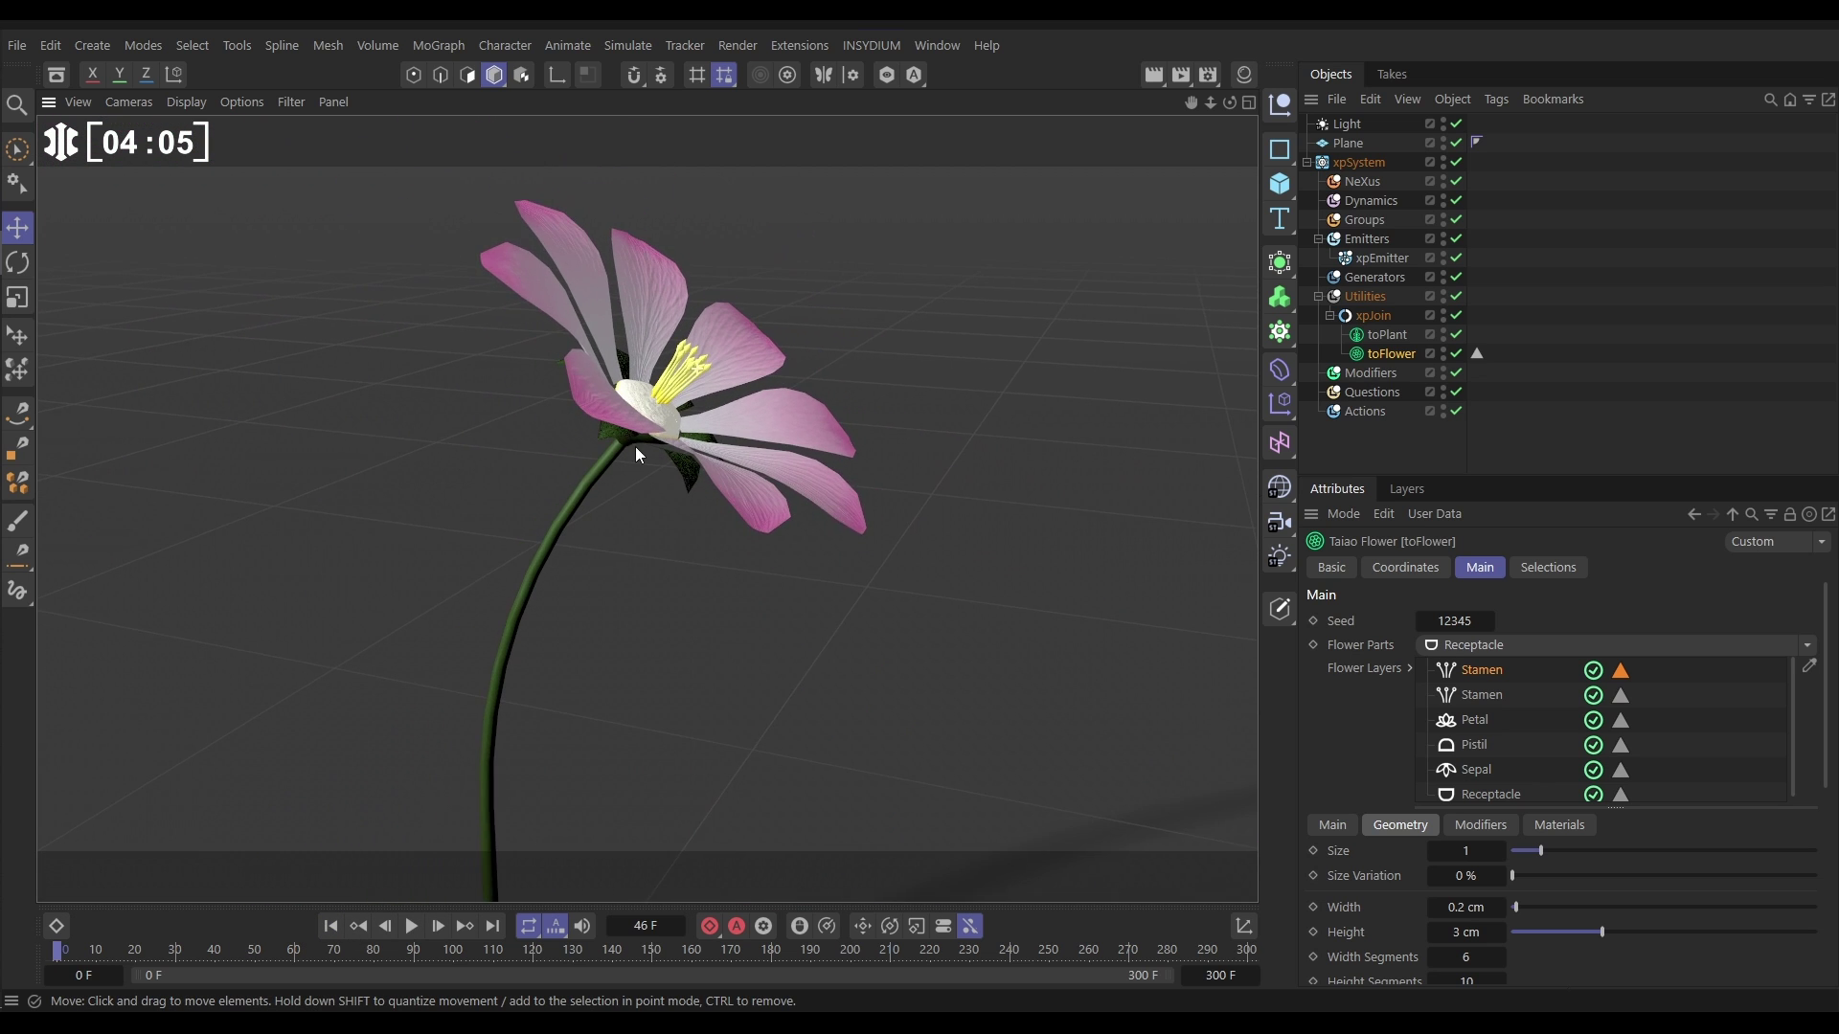
Add an nxWind modifier under NeXus and rotate its heading to -90°
mouse_move(694, 404)
alt+mouse_down()
mouse_move(657, 428)
mouse_move(716, 403)
alt+mouse_up()
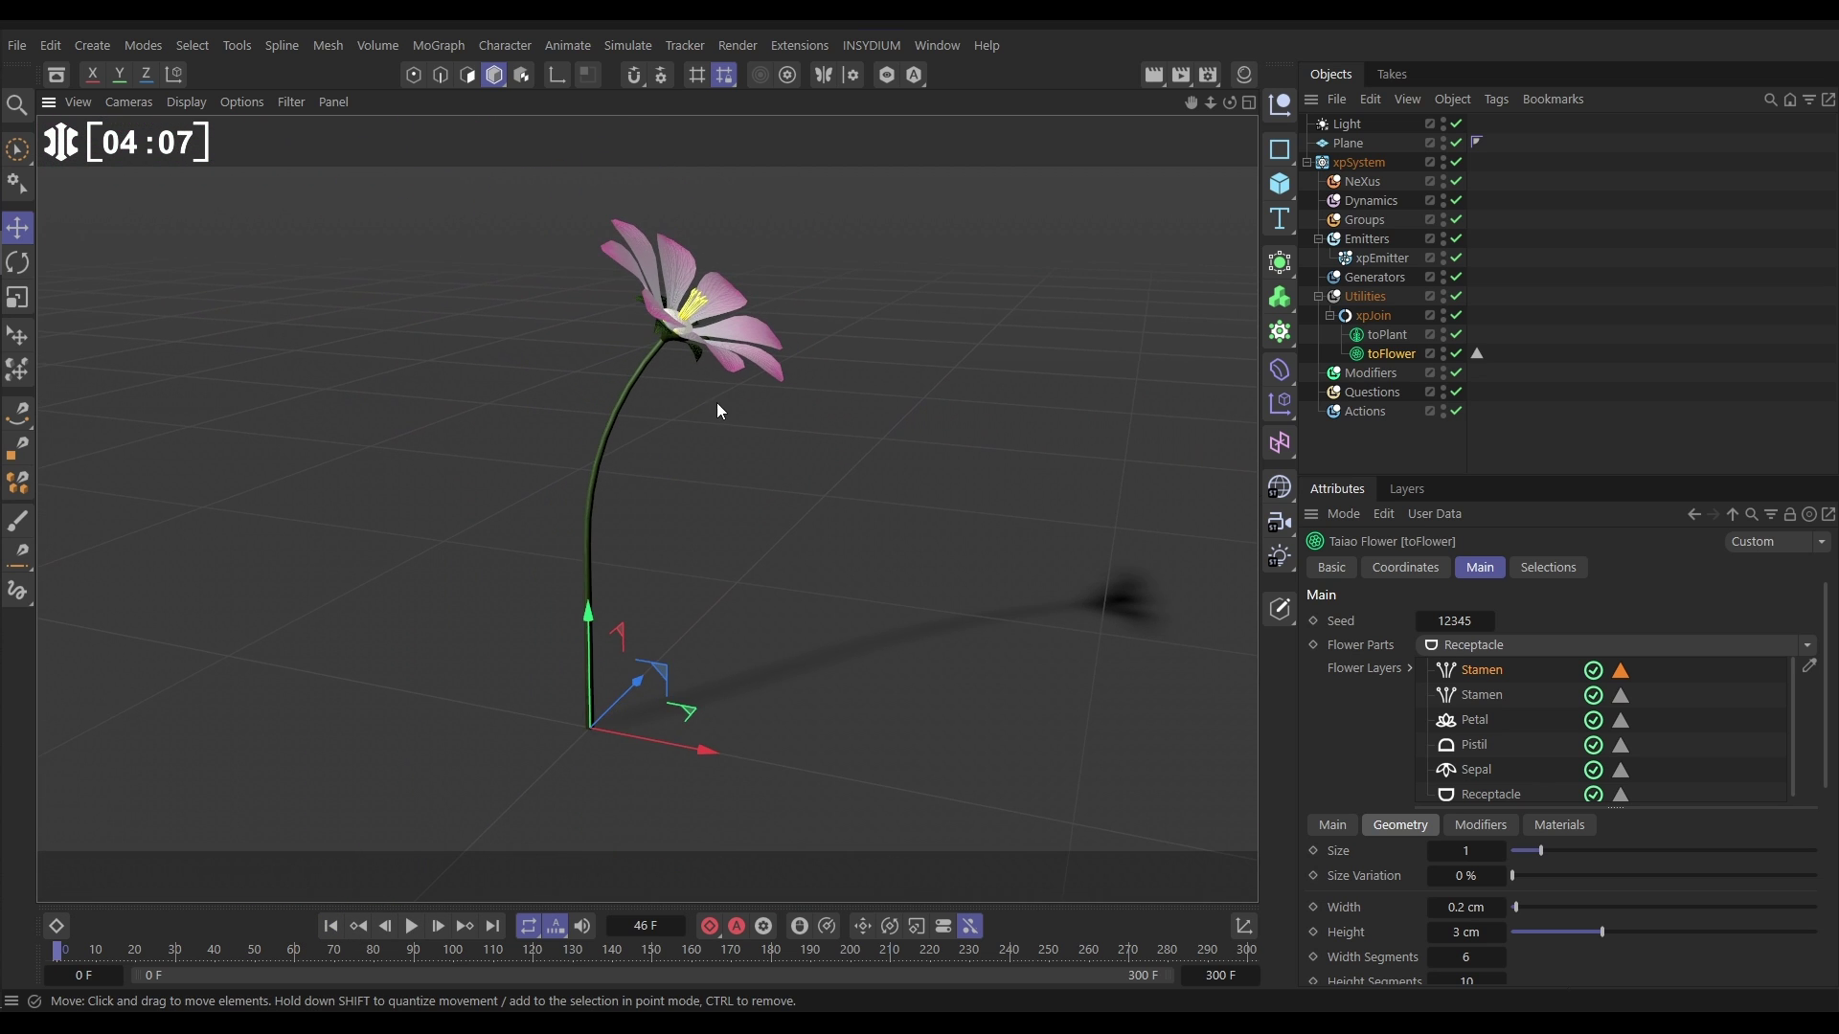
click(1363, 182)
click(1818, 669)
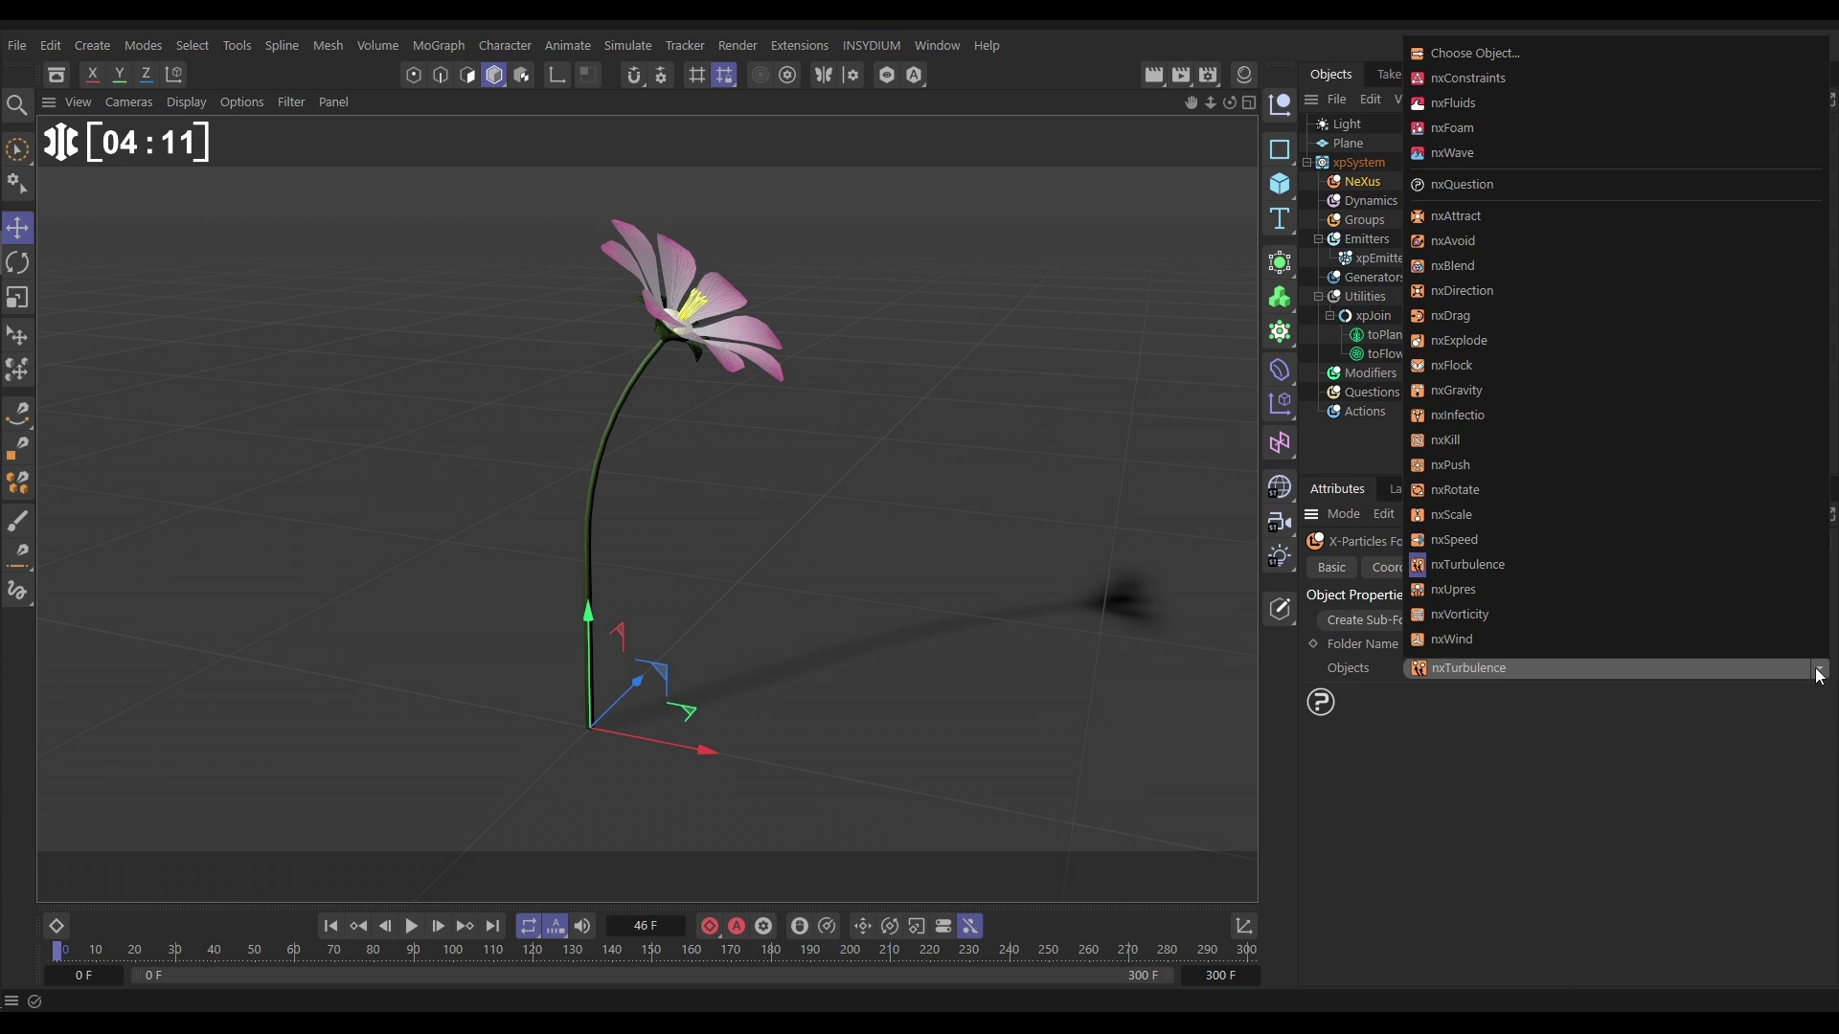
click(1442, 635)
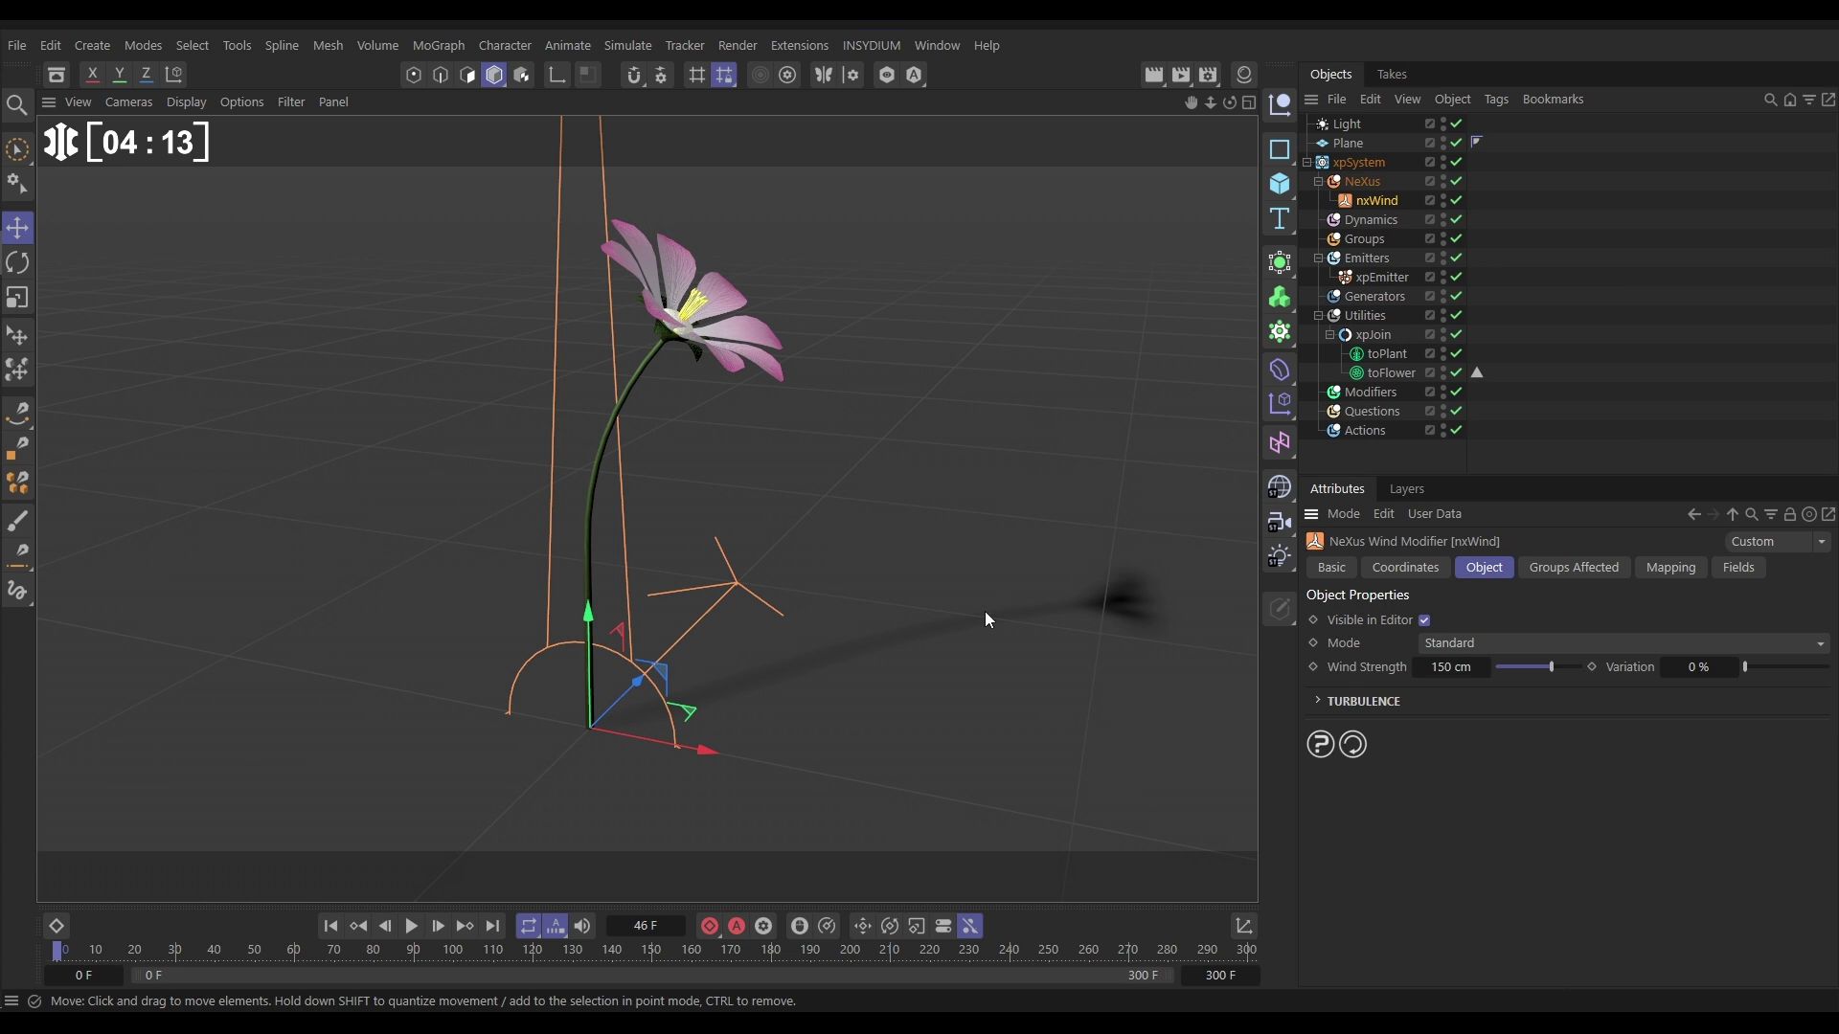
click(1405, 567)
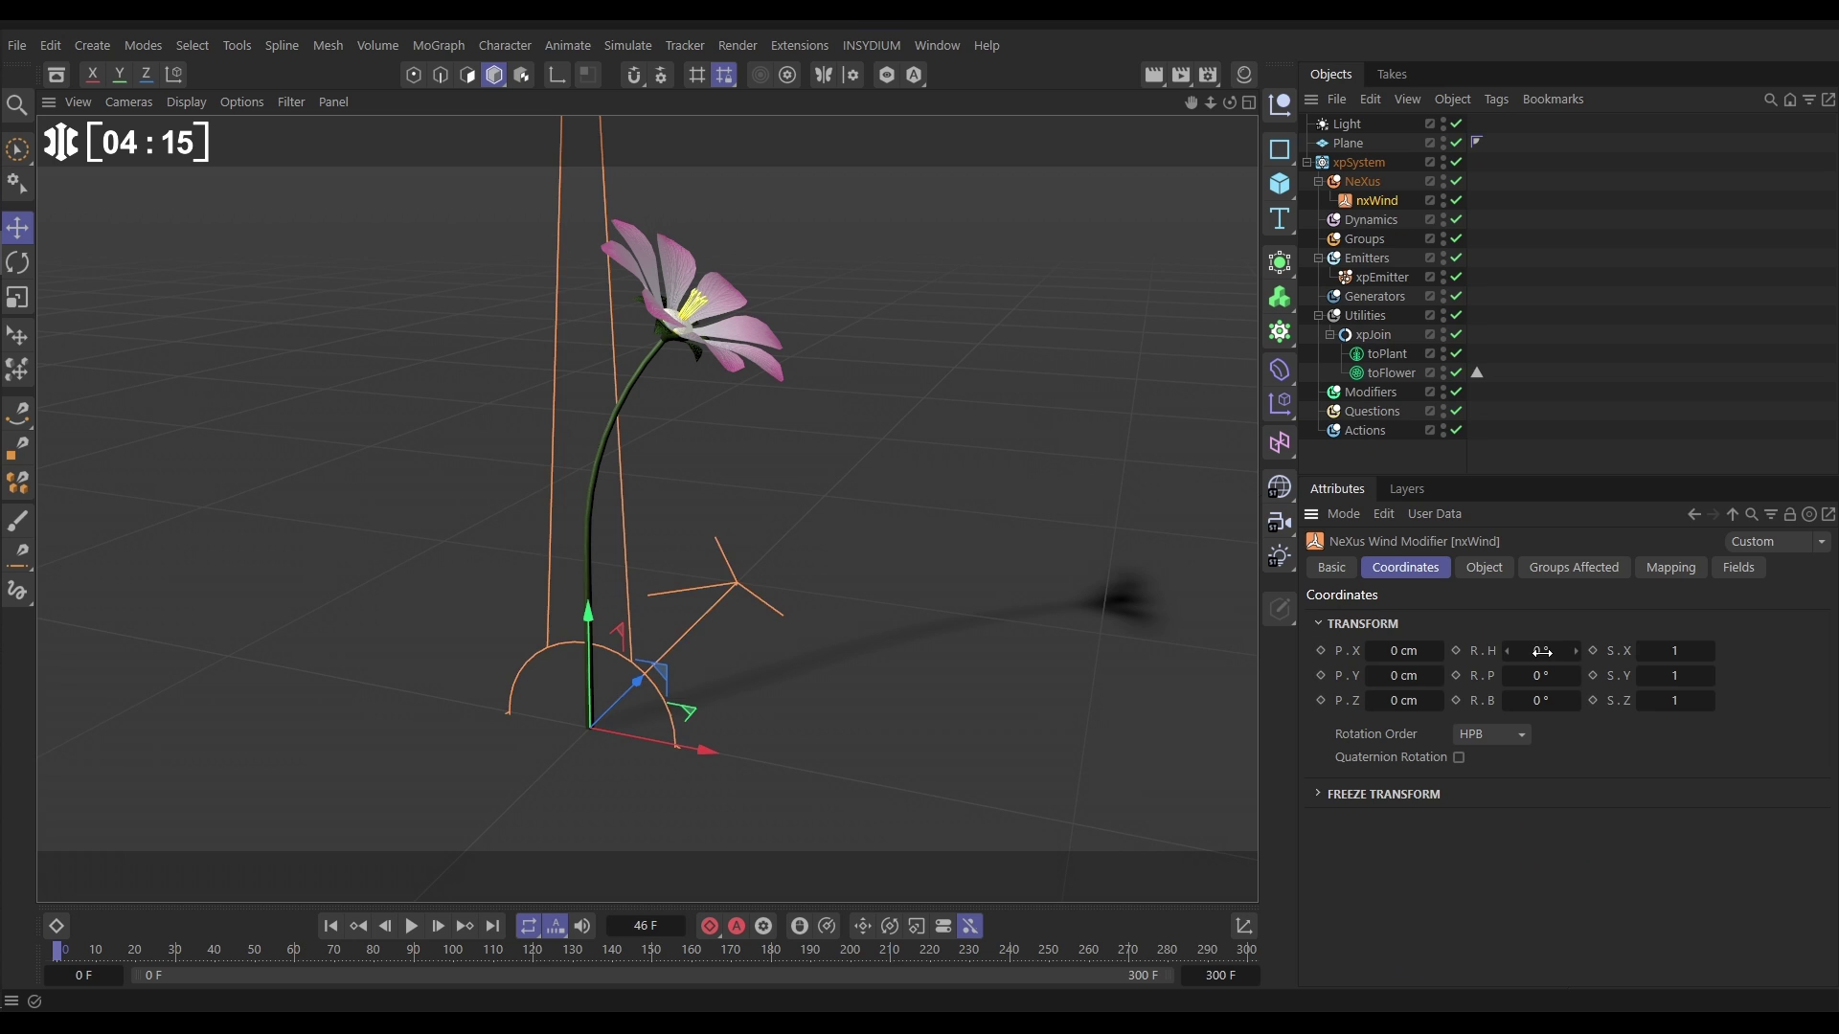
drag(1541, 651, 1583, 677)
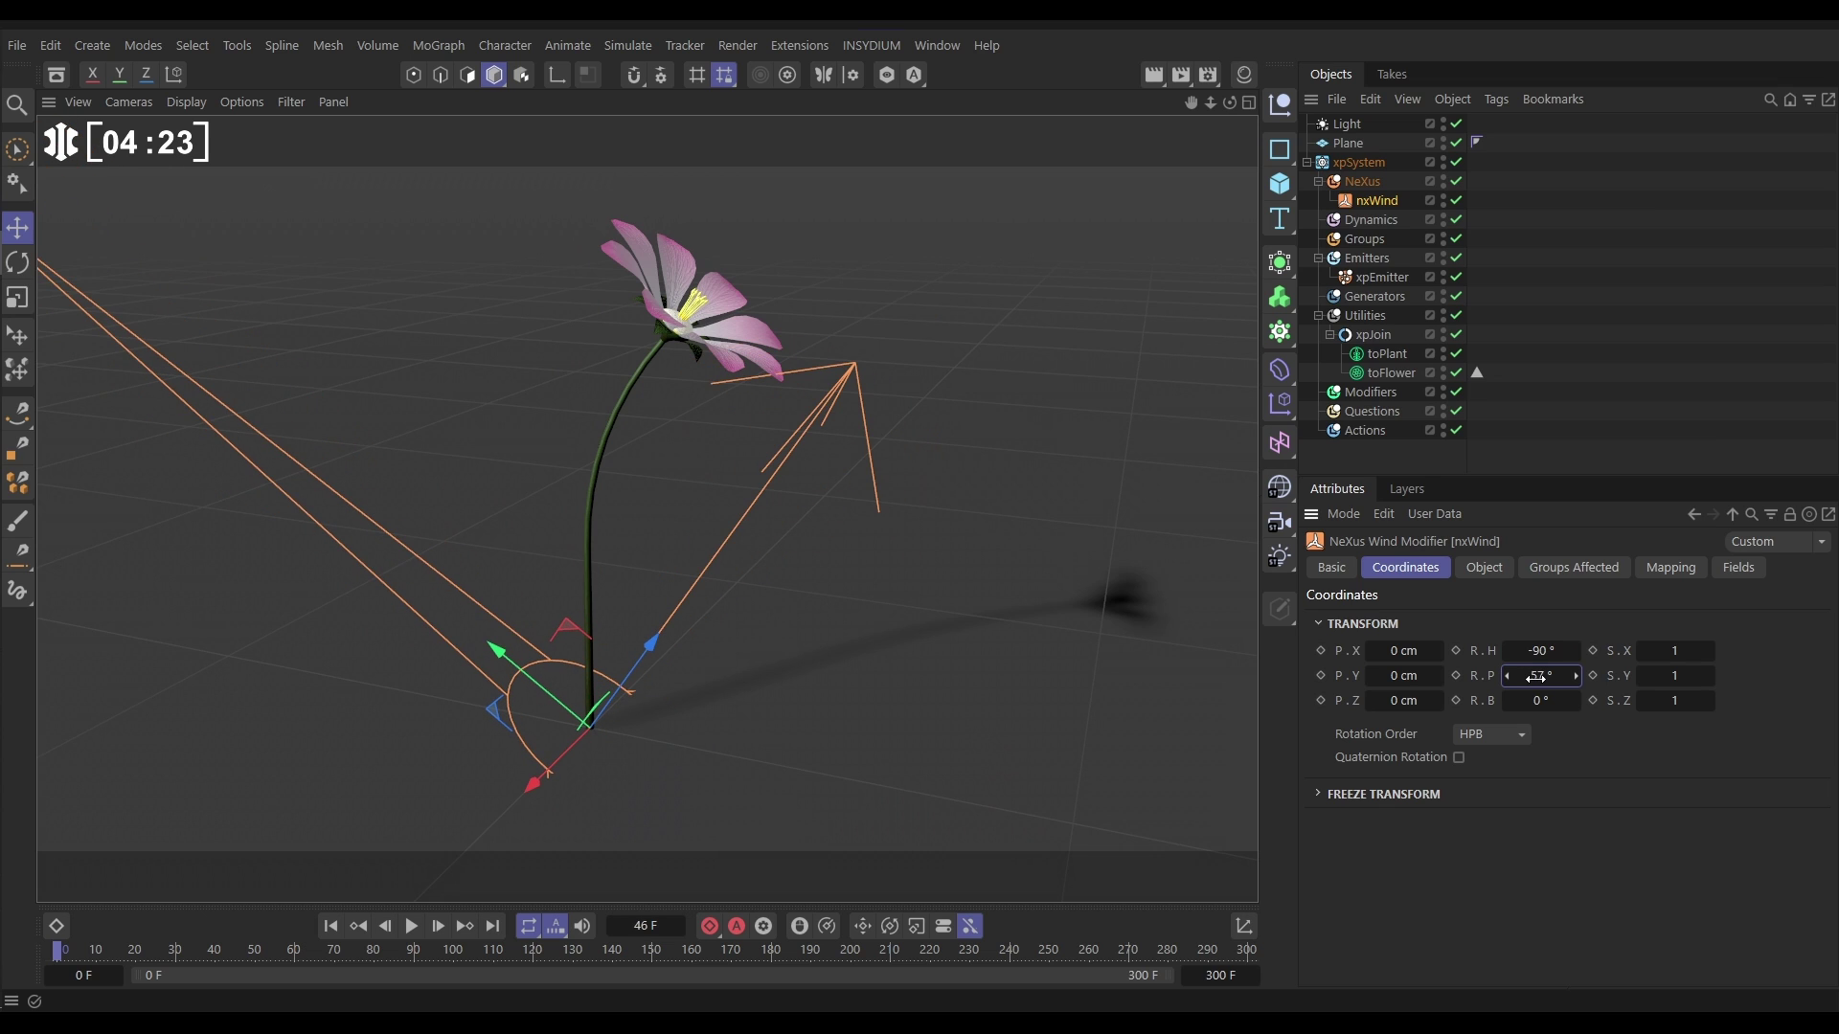
Hide the wind gizmo in the viewport and set Wind Strength to 2 cm
click(1485, 568)
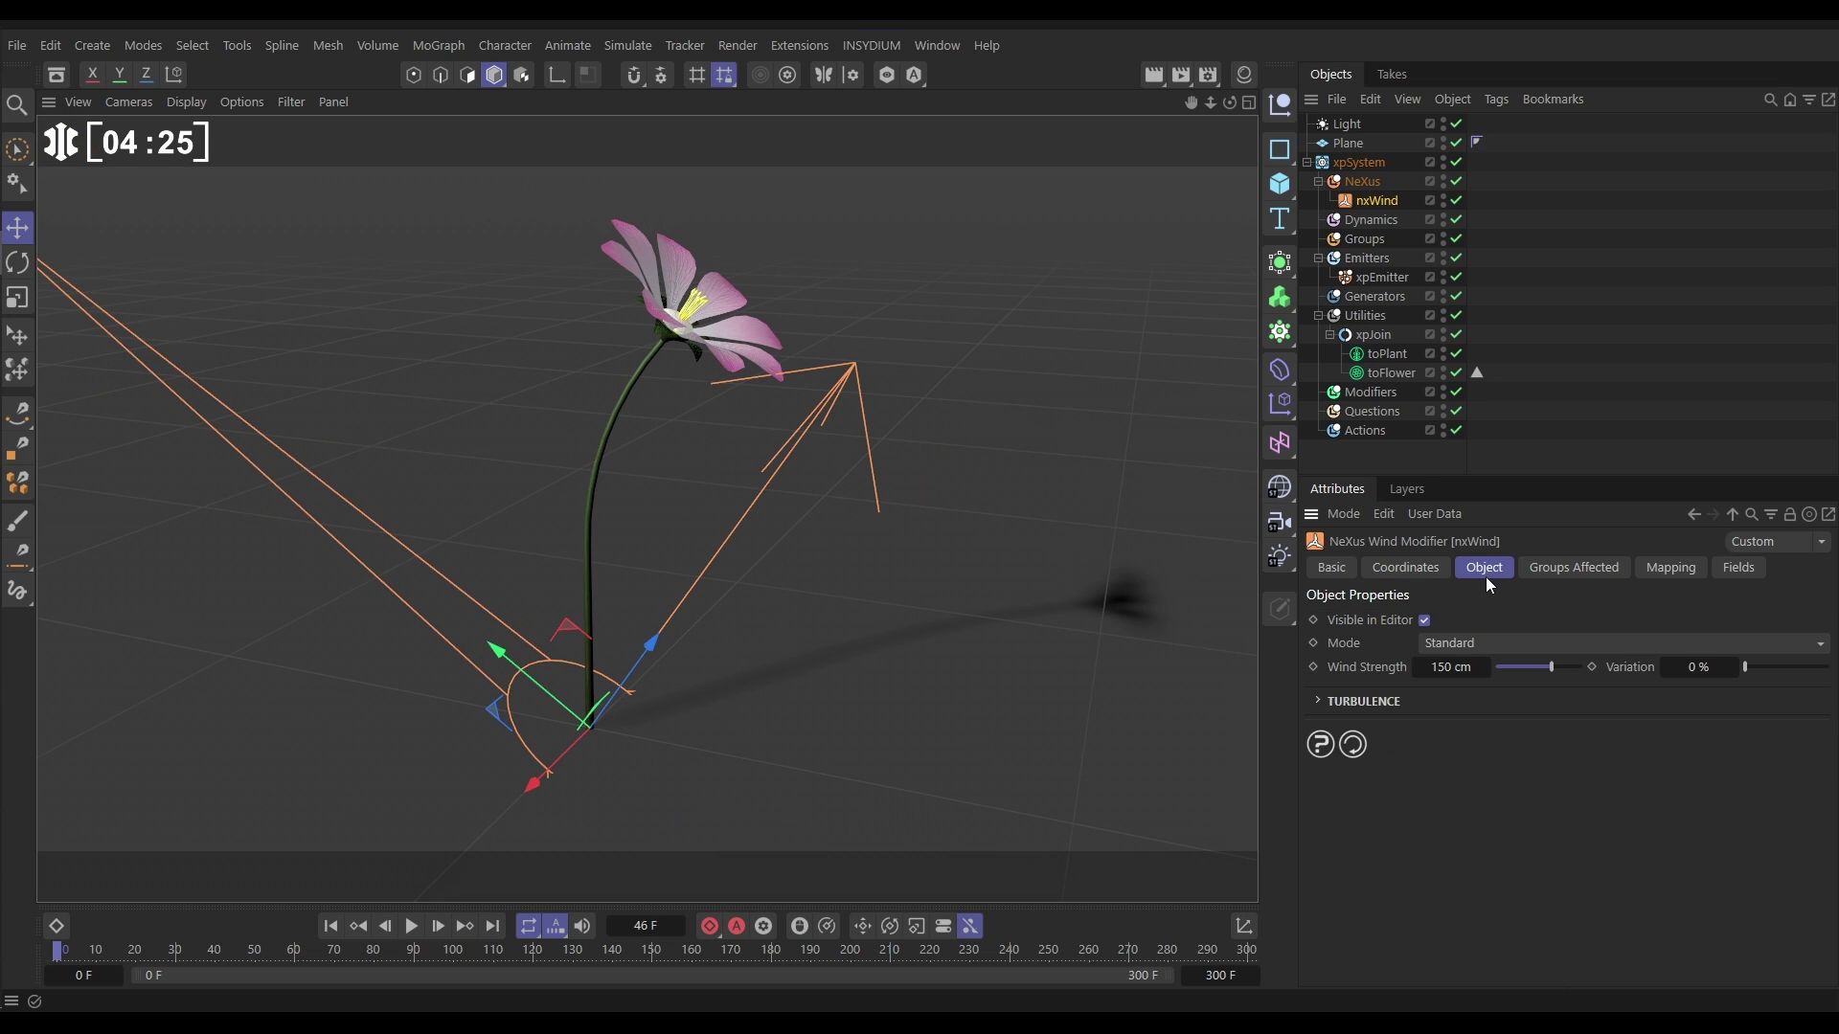
click(1425, 622)
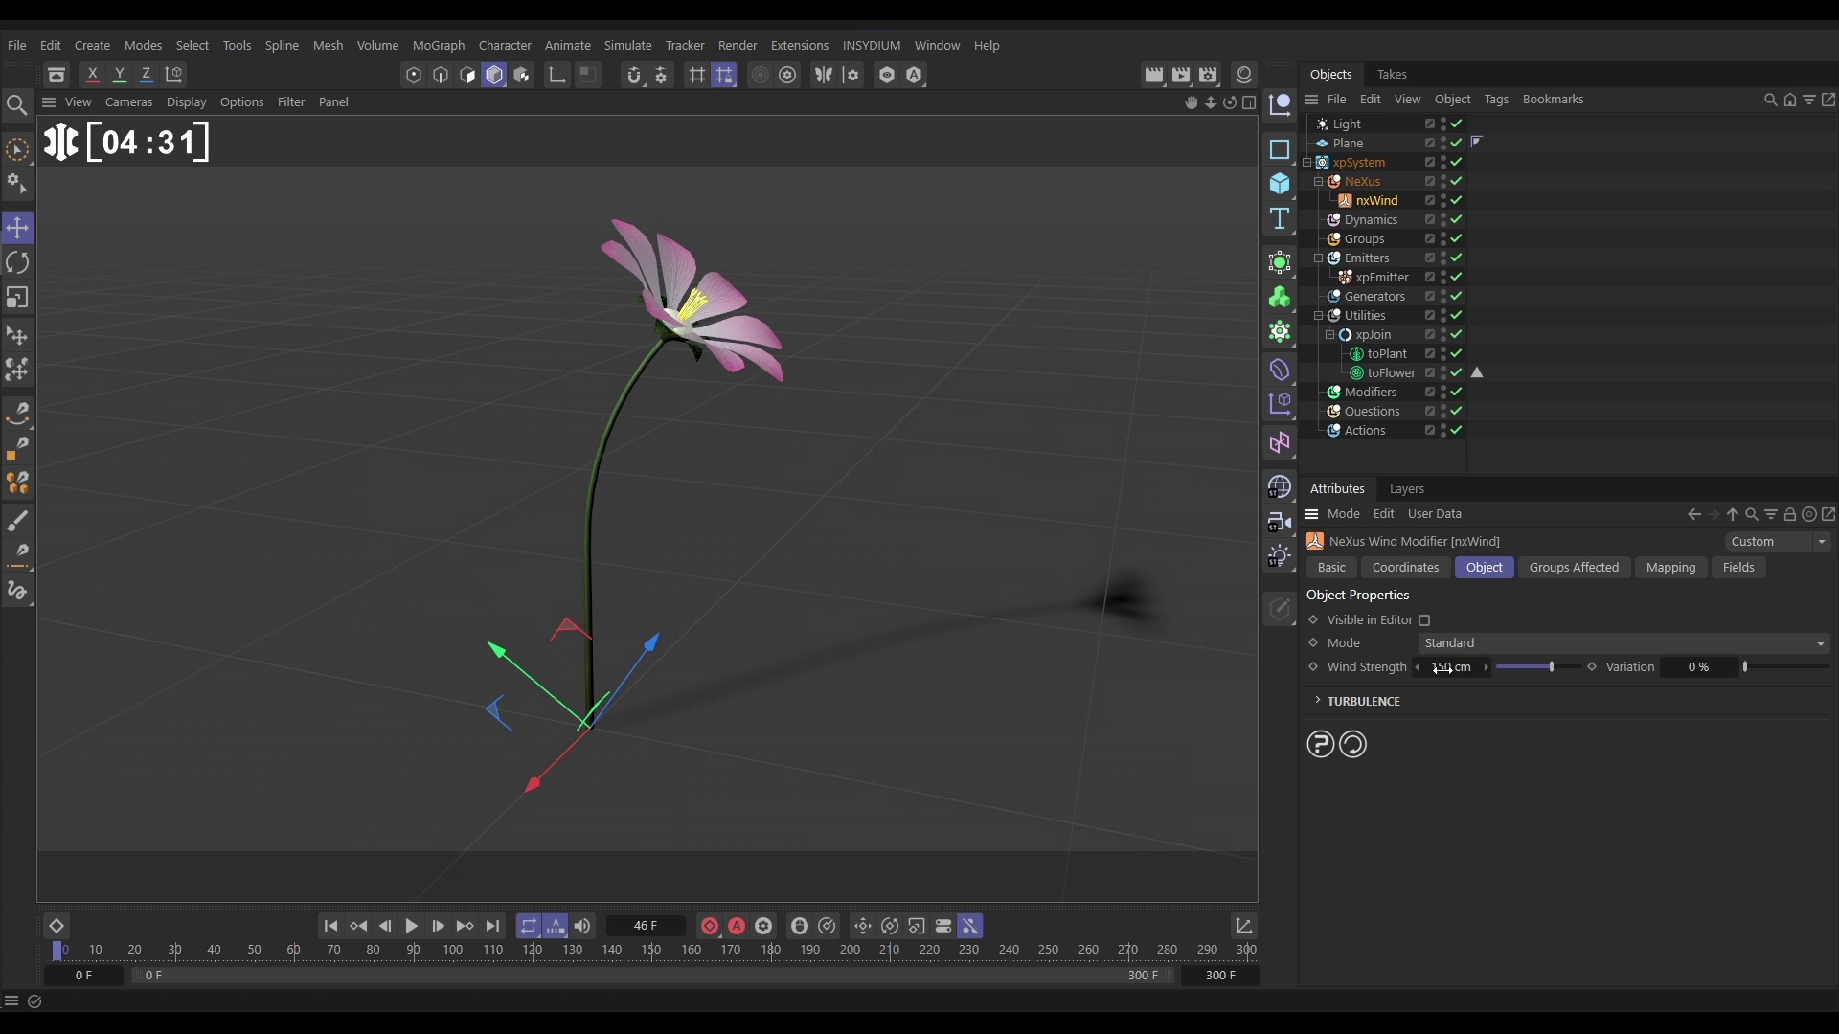
text(2)
key(Return)
Replay the simulation from the start to preview particles streaming from the stamen tips
click(330, 926)
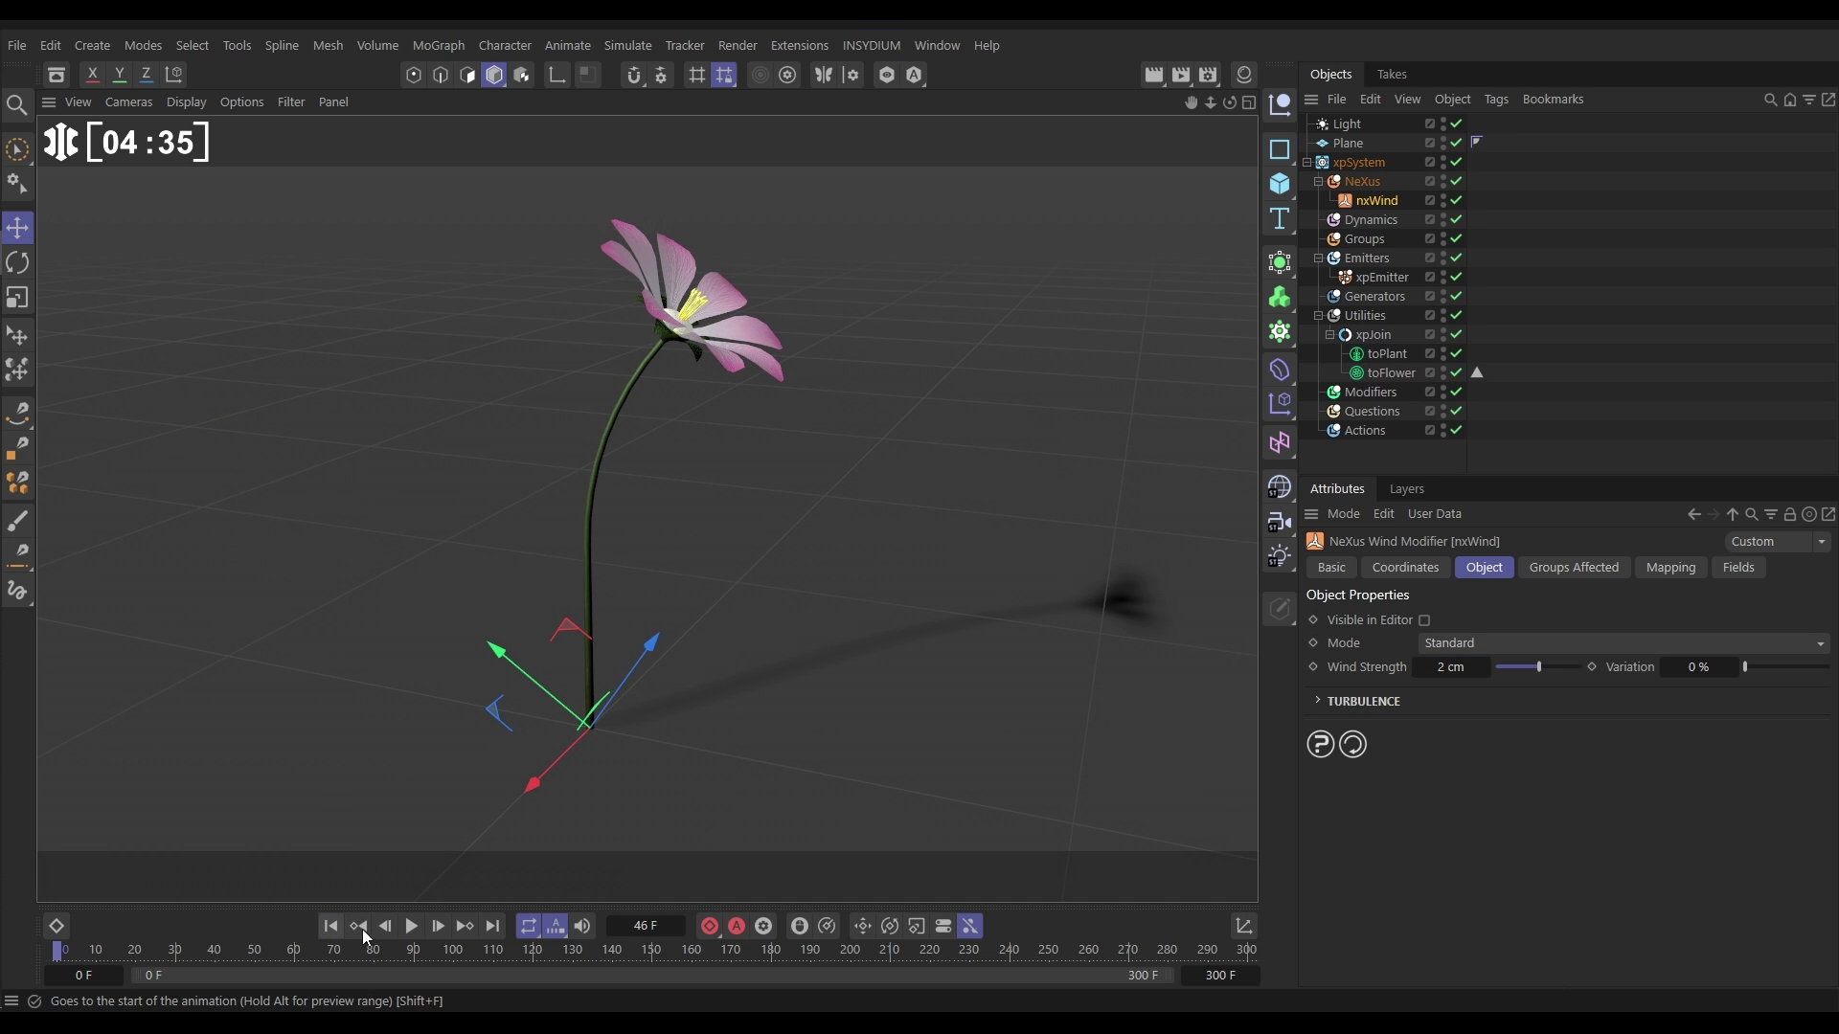
click(411, 926)
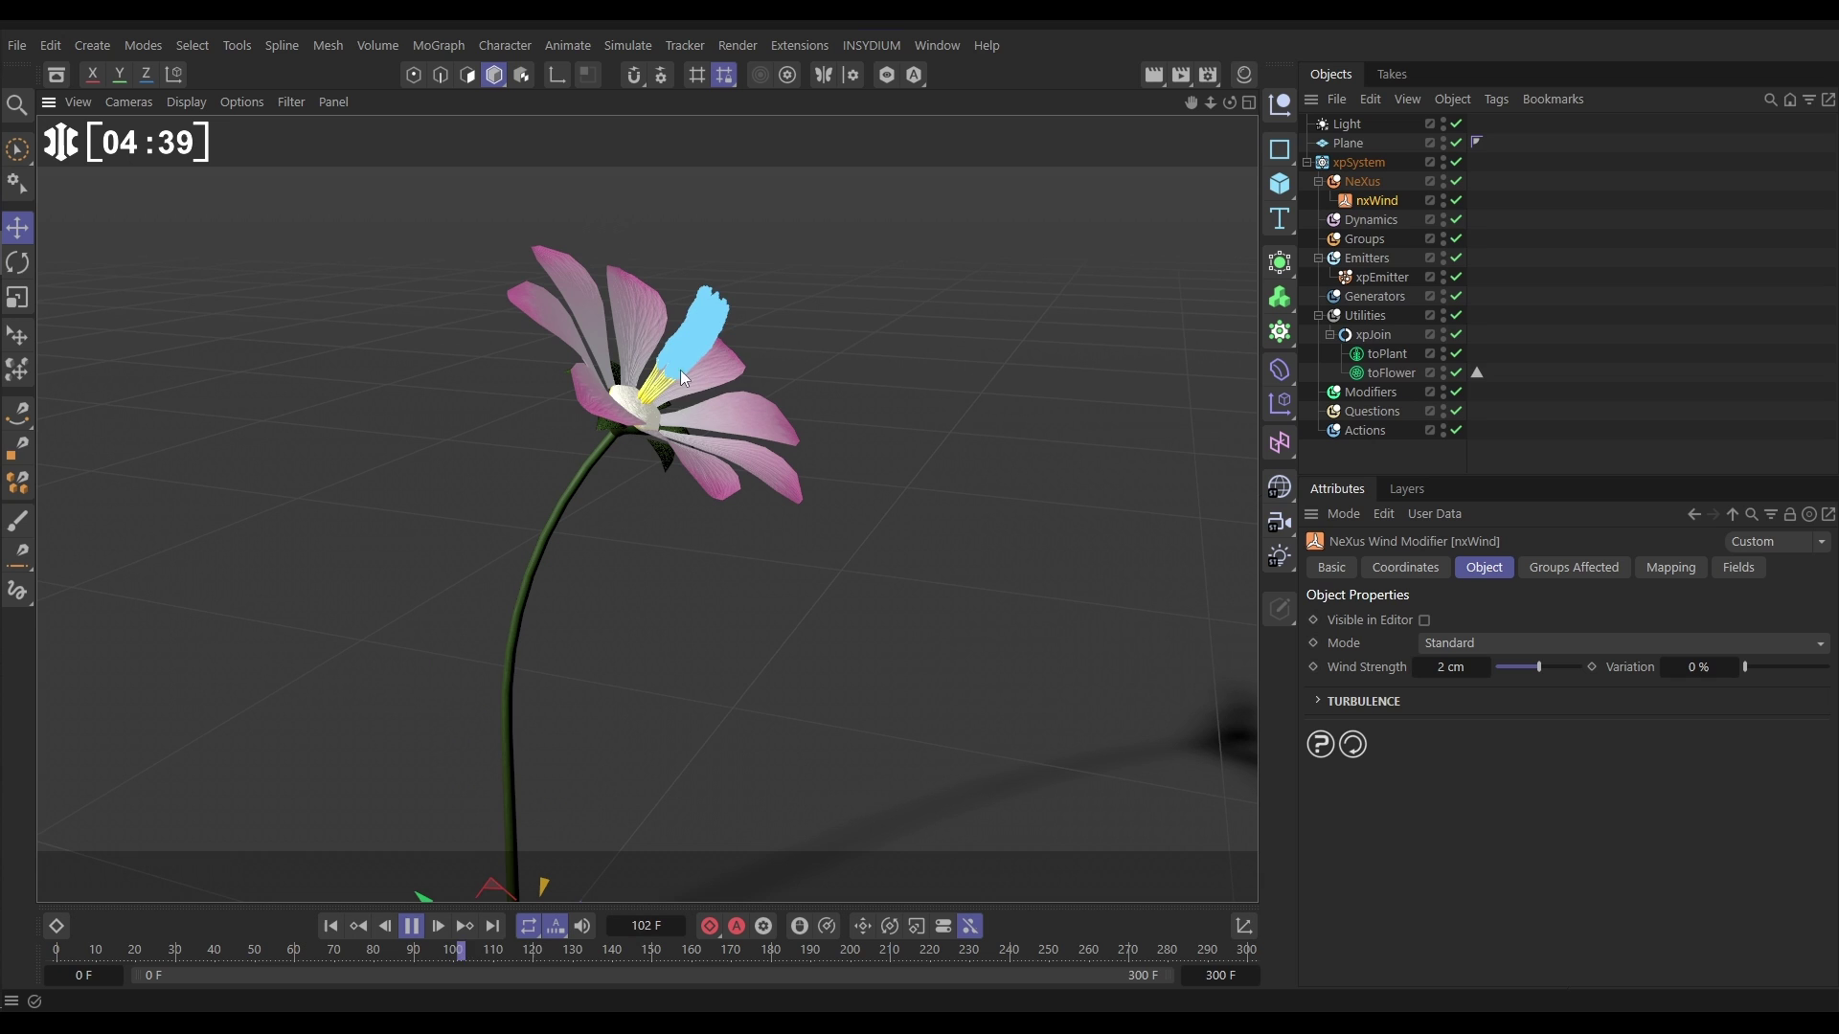
click(411, 925)
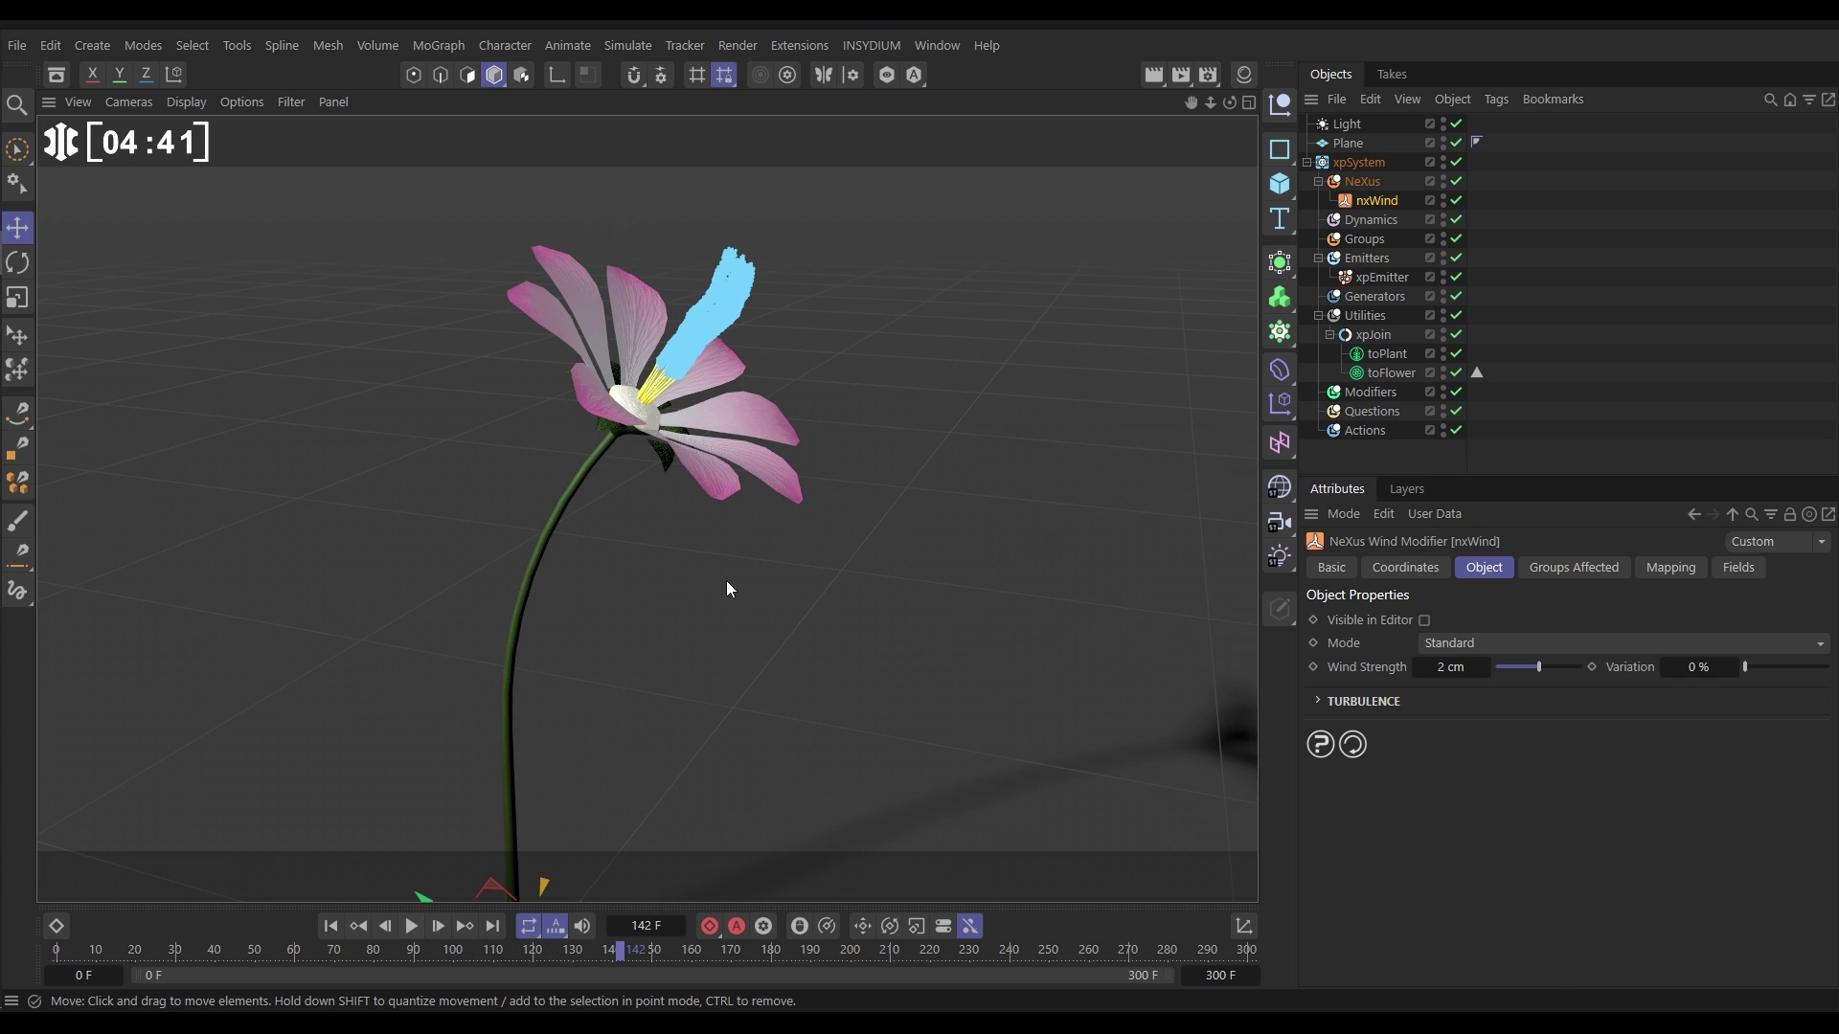
click(1379, 277)
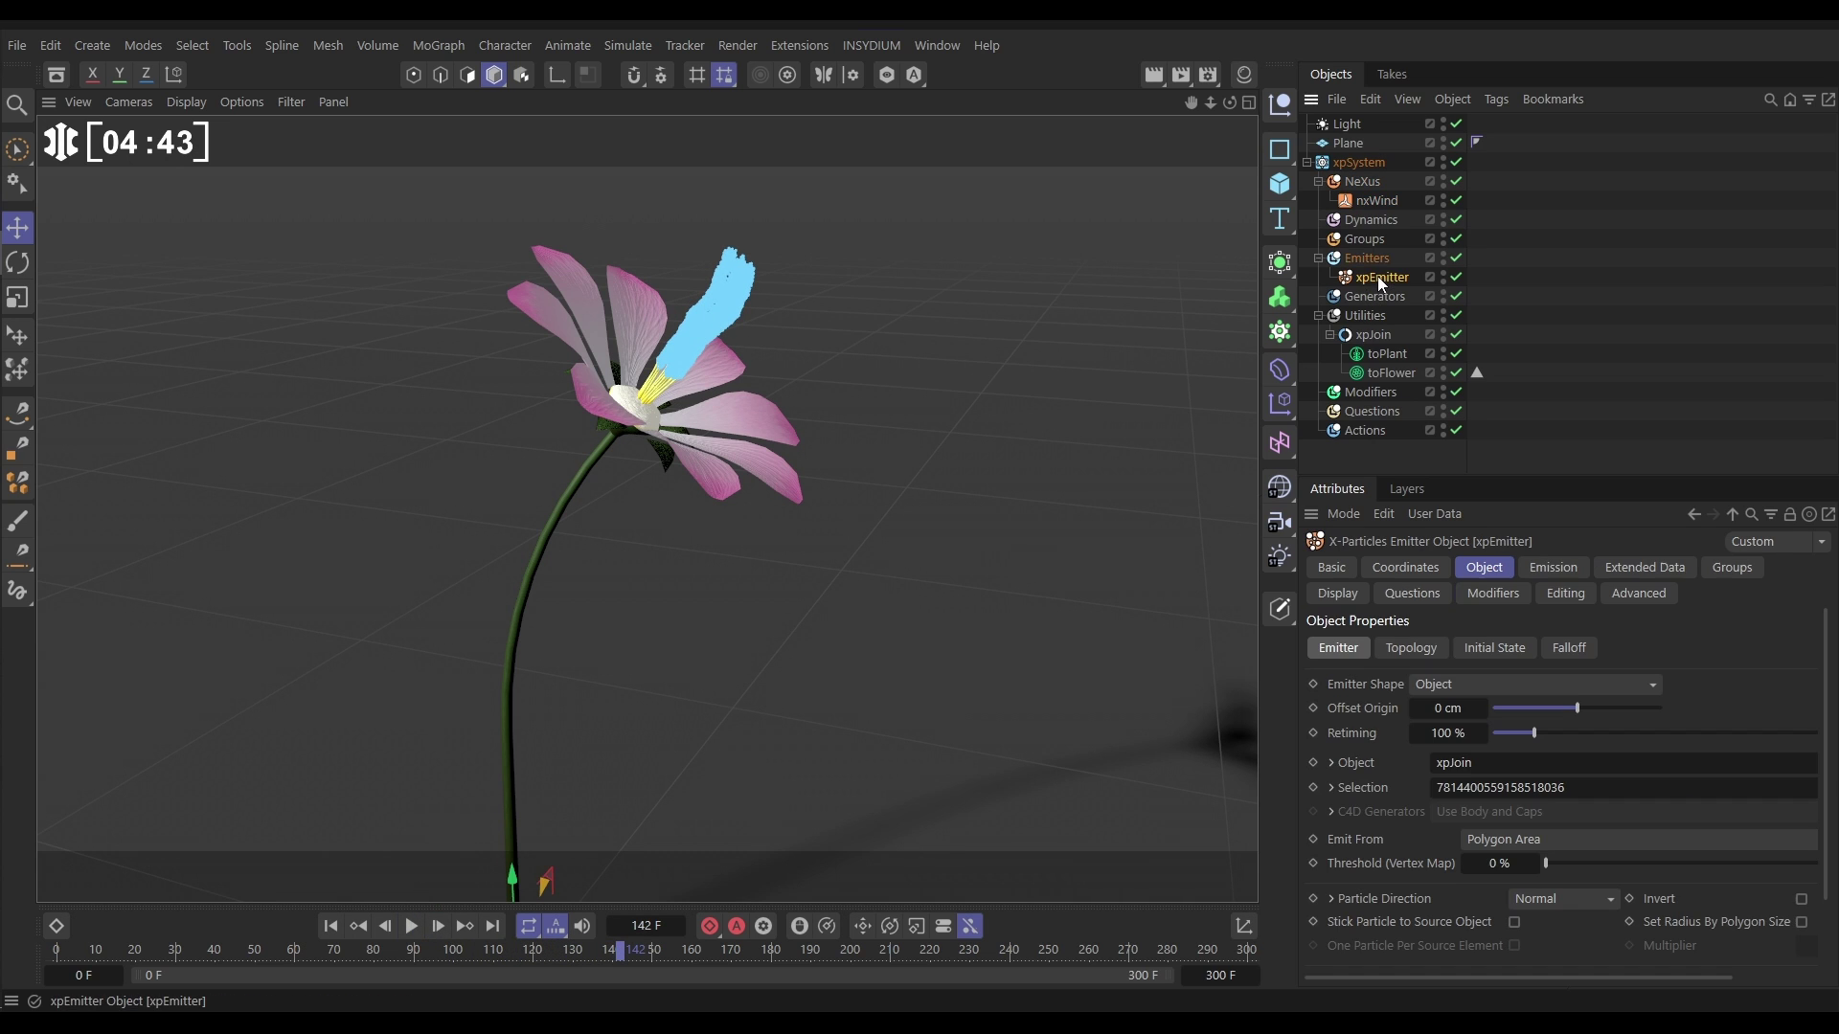
Set the xpEmitter's Editor Display to Dots and Color Mode to Gradient (Parameter)
click(1352, 594)
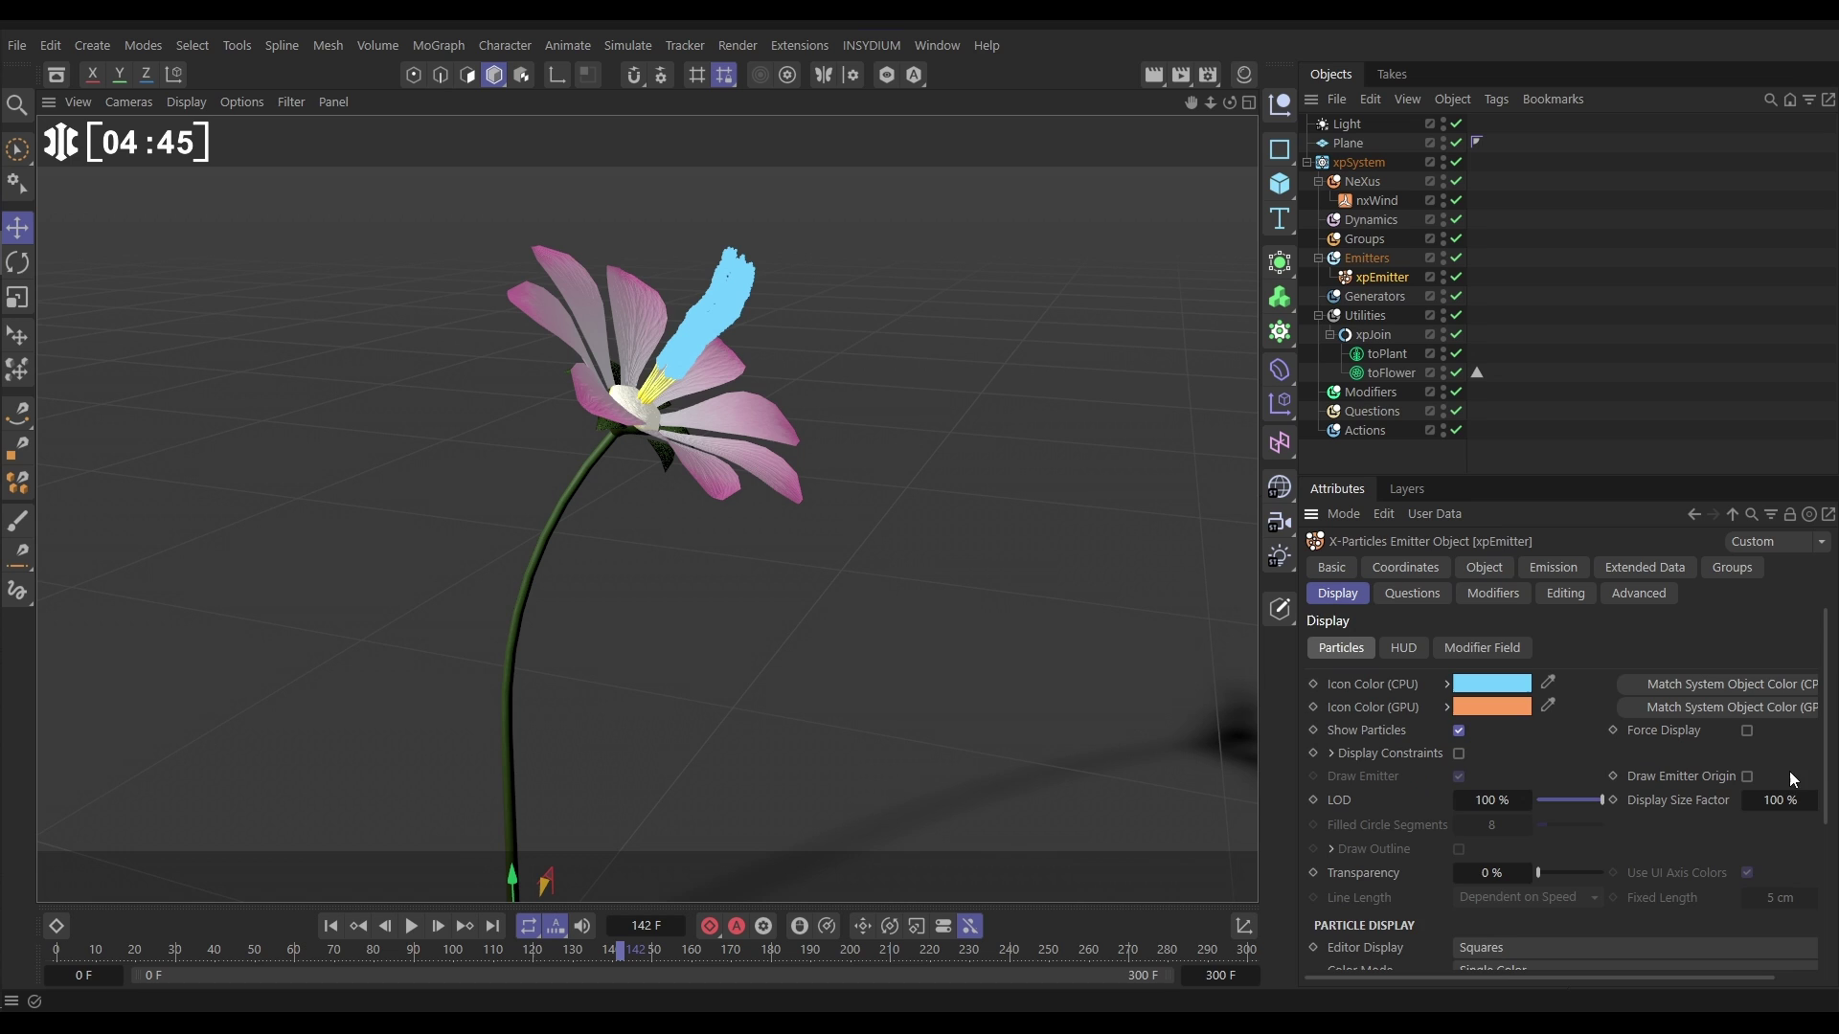
scroll(1448, 838, down, 3)
click(1479, 801)
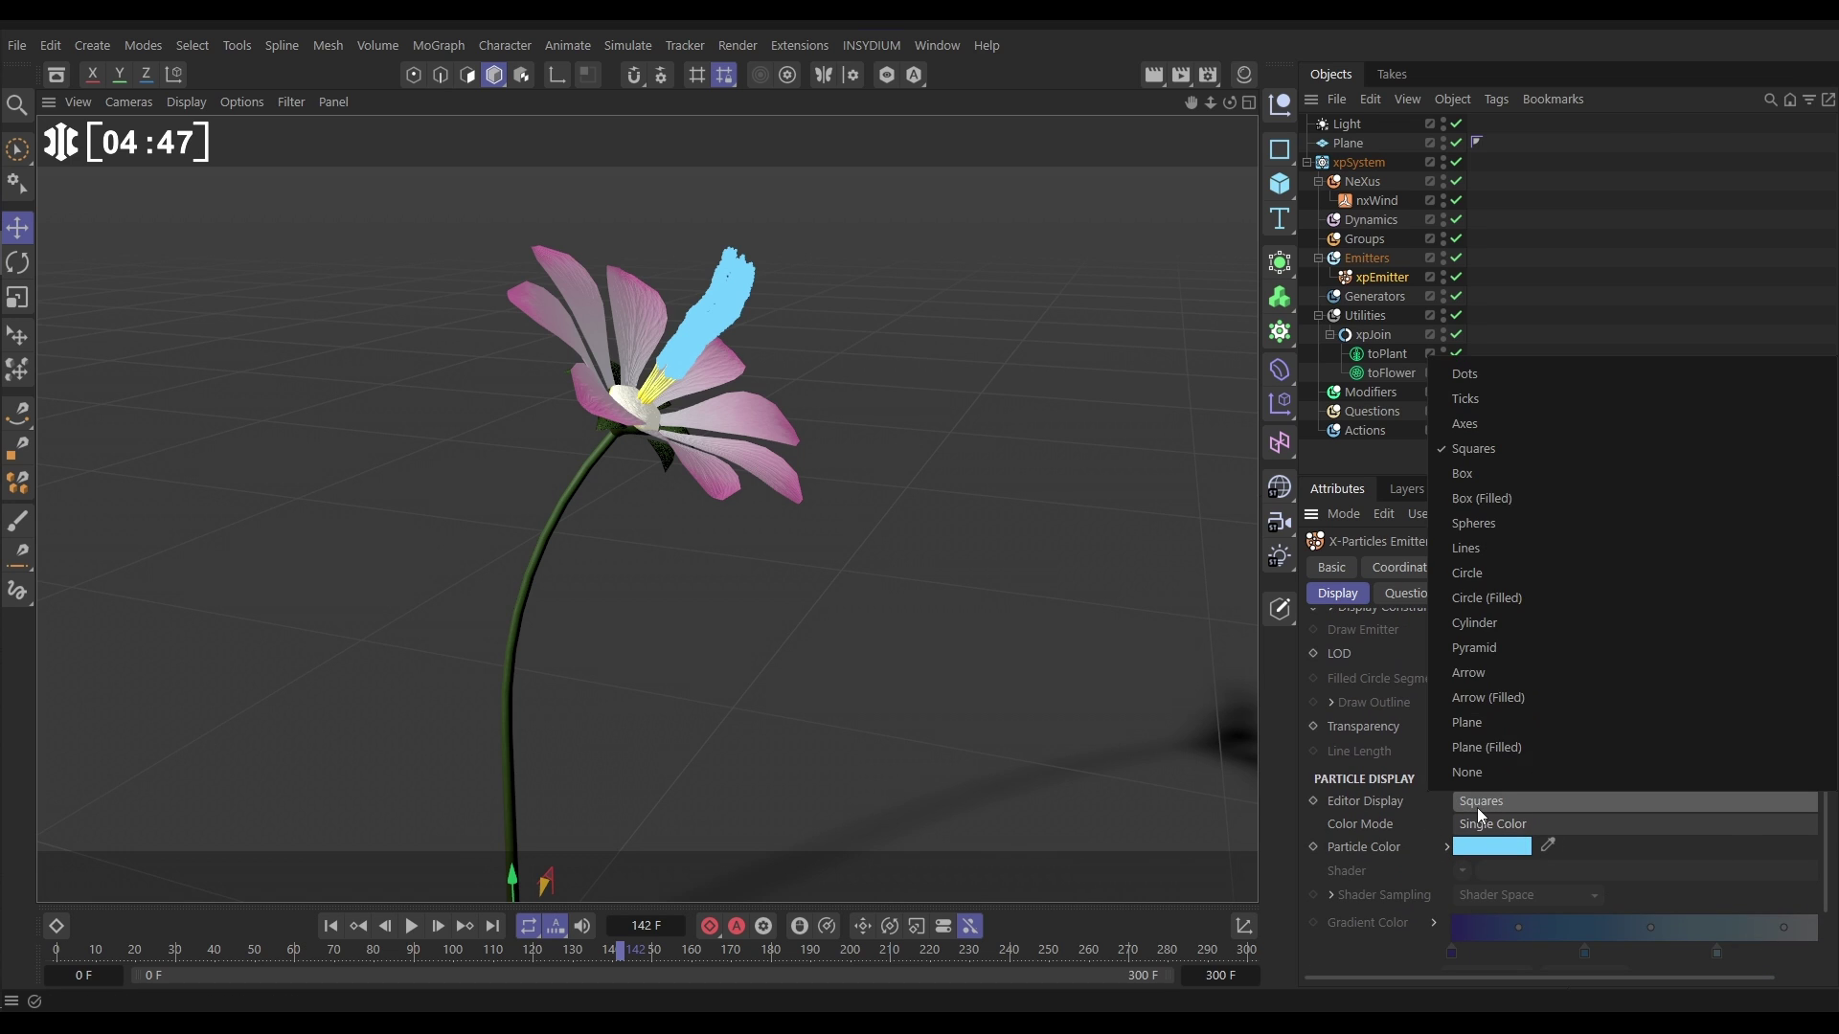
click(1460, 376)
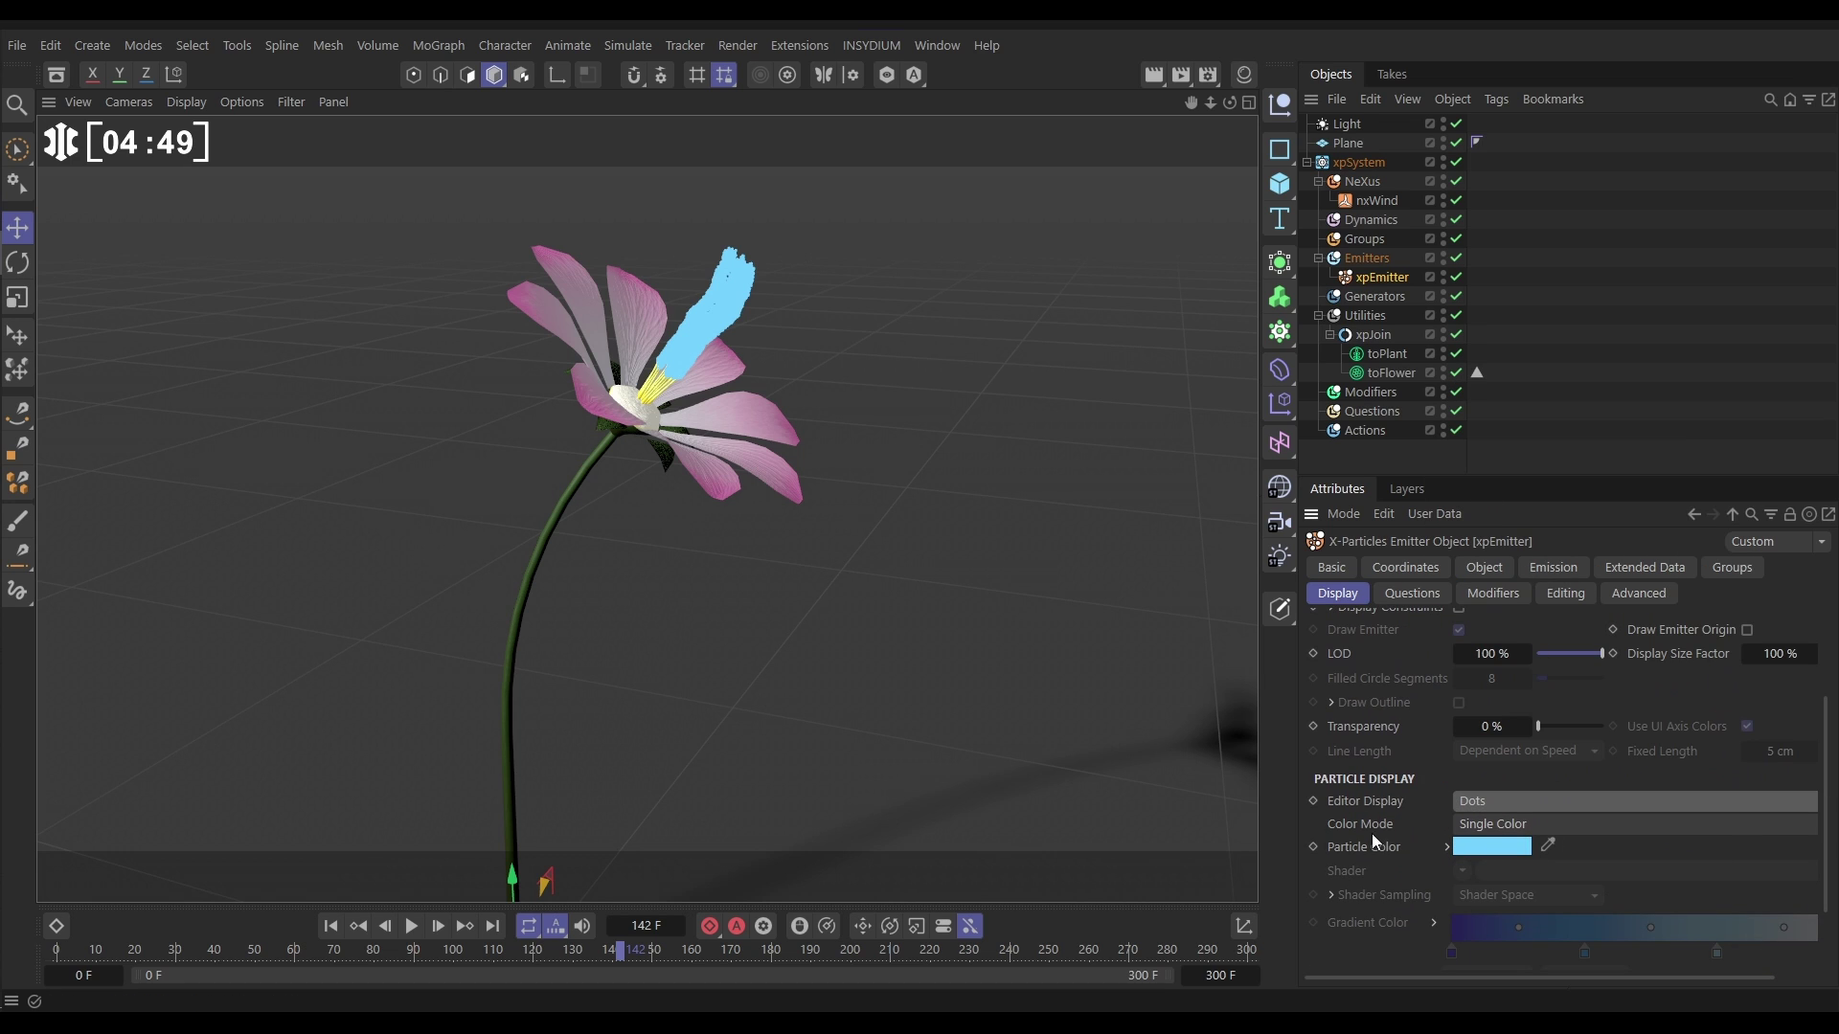
click(1476, 826)
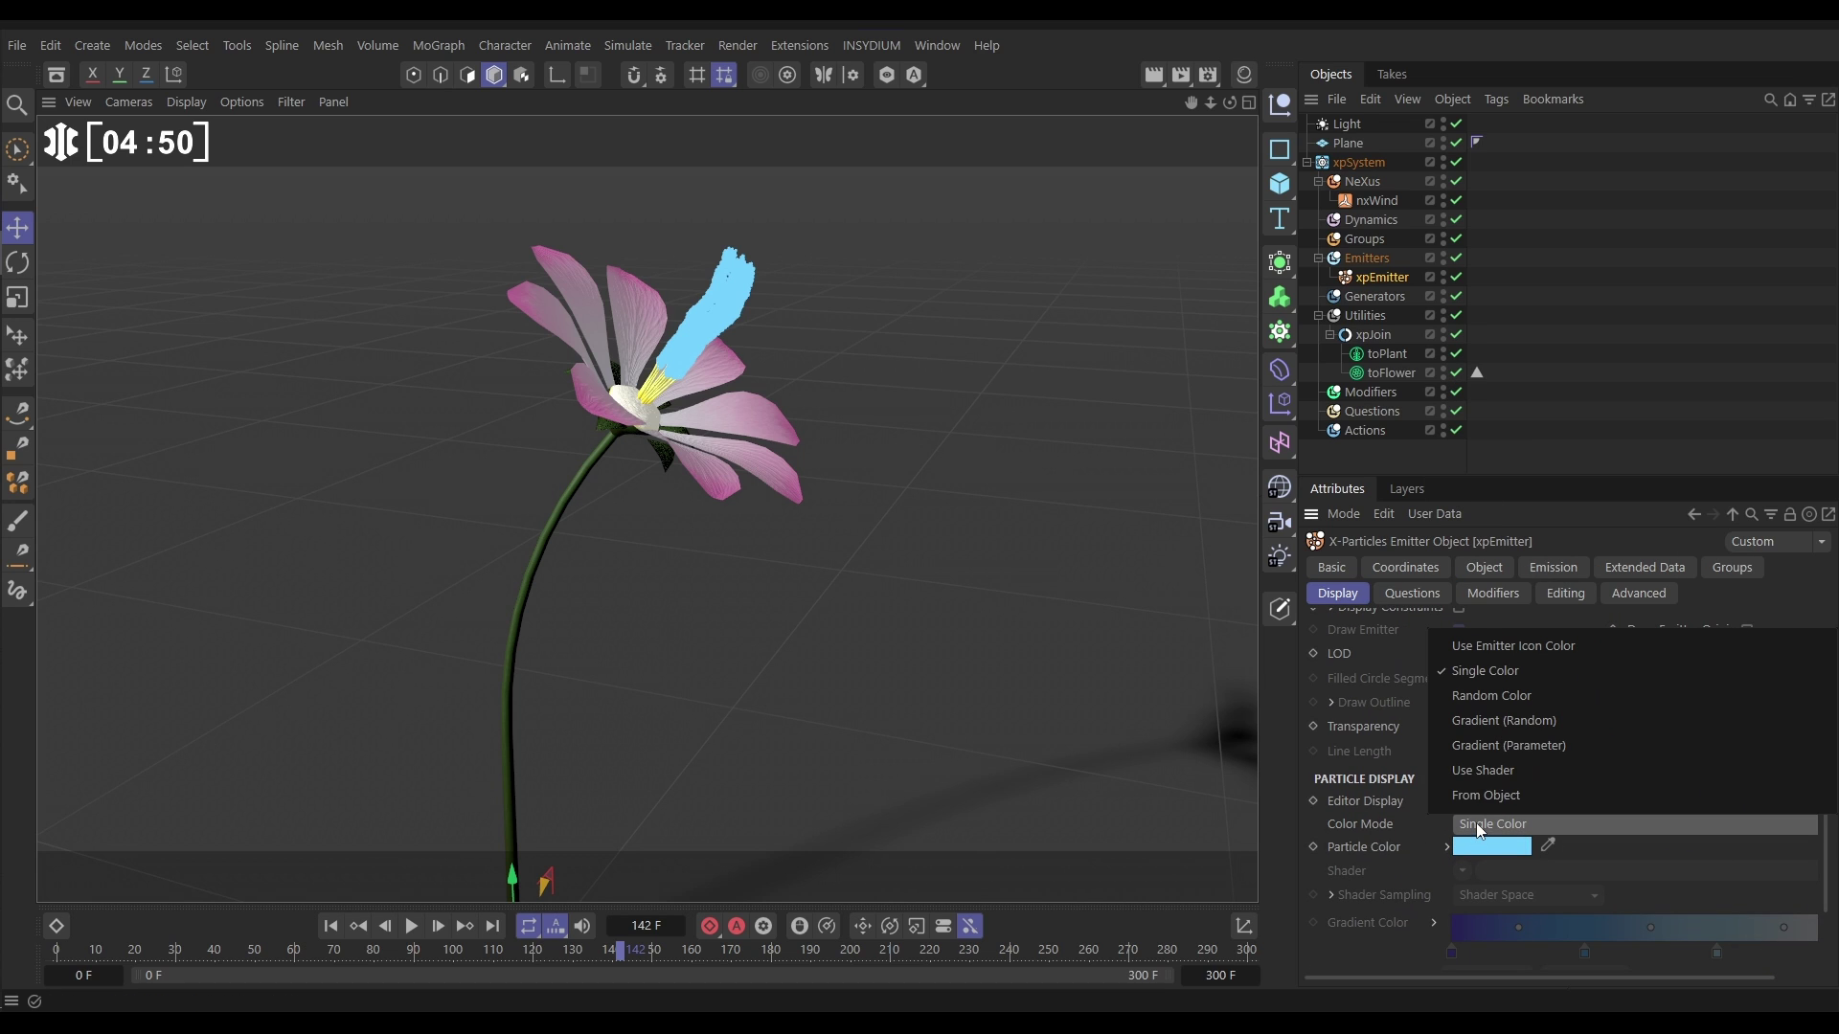
click(1489, 749)
Load the Flame 1 gradient preset and delete its dark knots, leaving orange to pale yellow
scroll(1486, 862, down, 2)
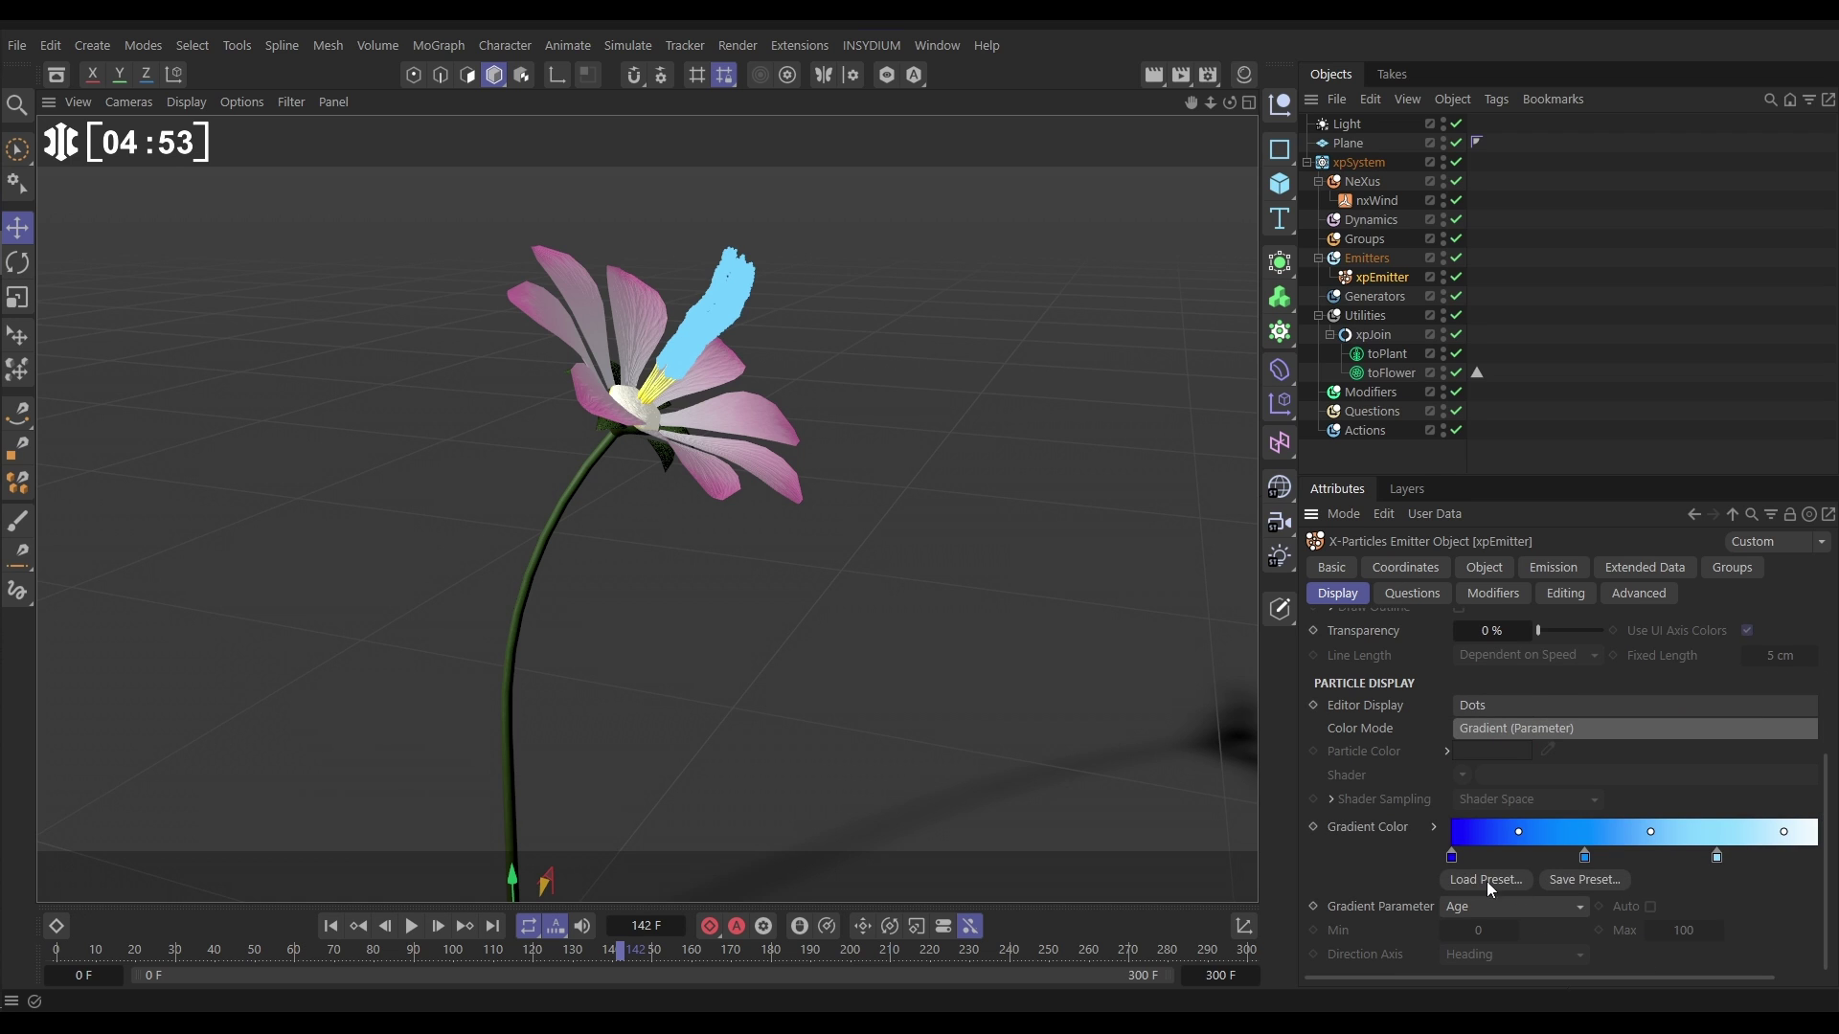
click(1466, 879)
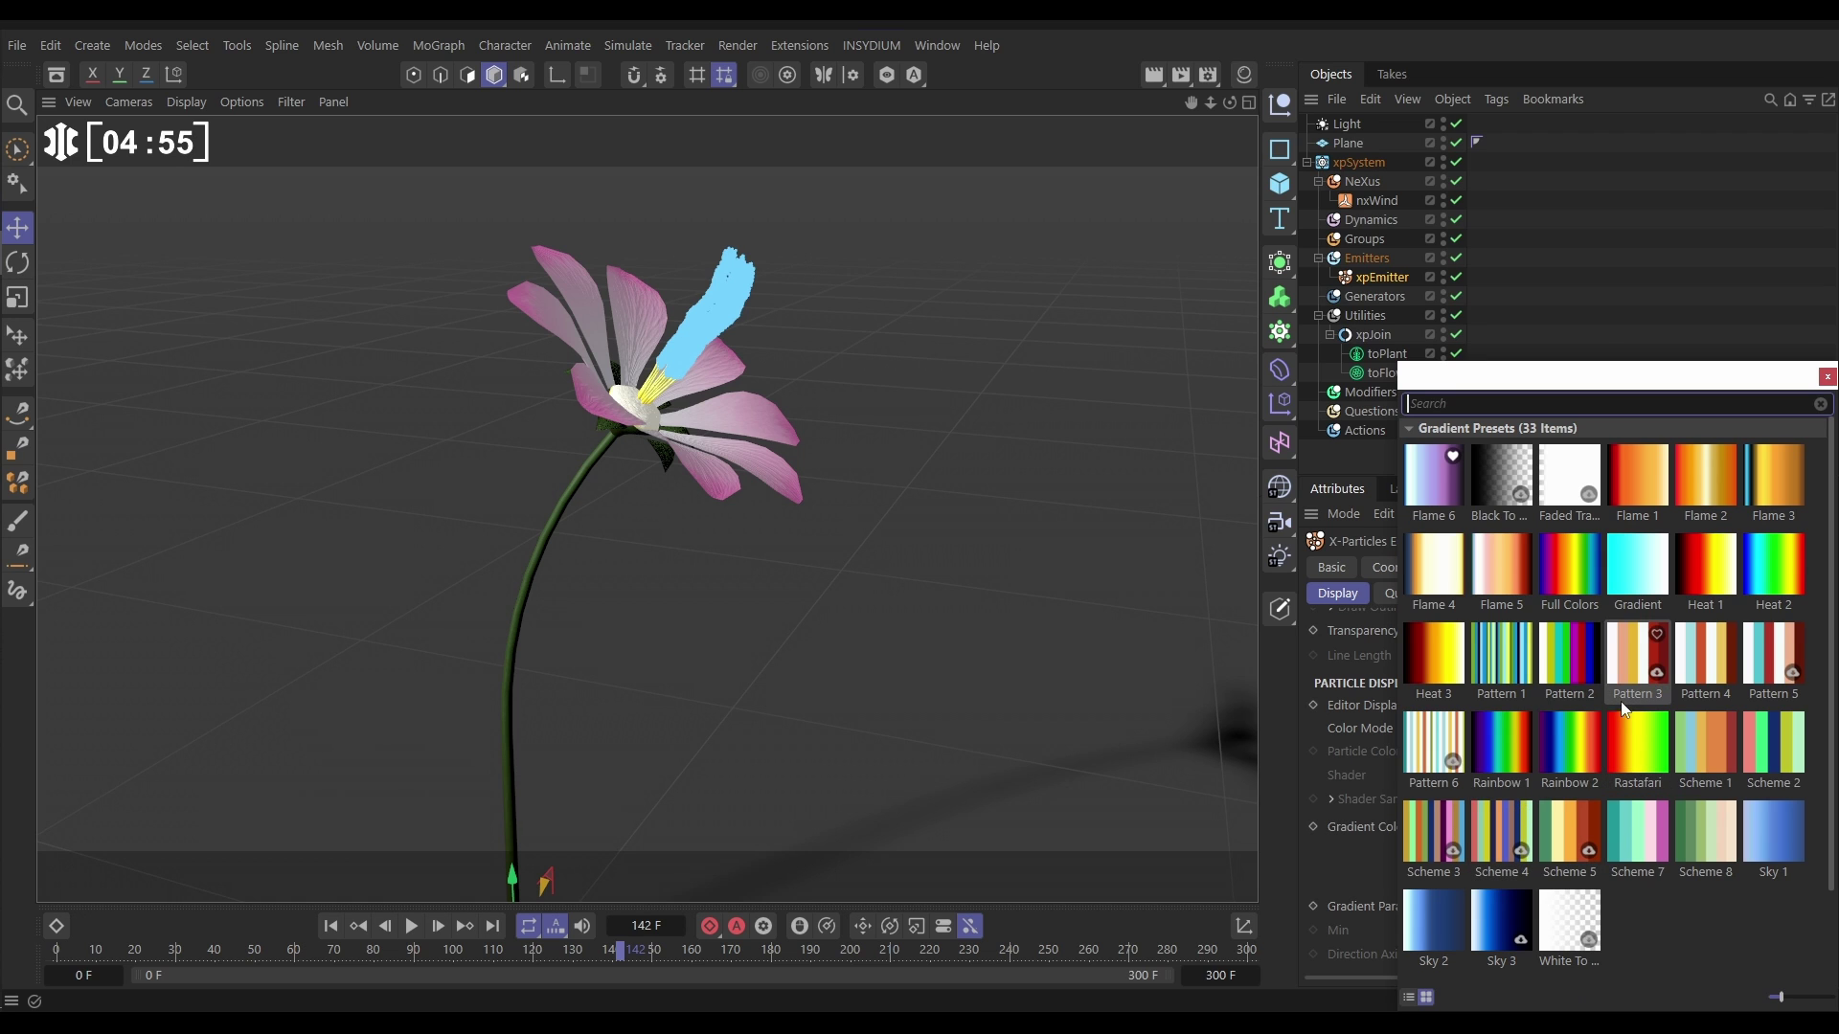
double_click(1636, 487)
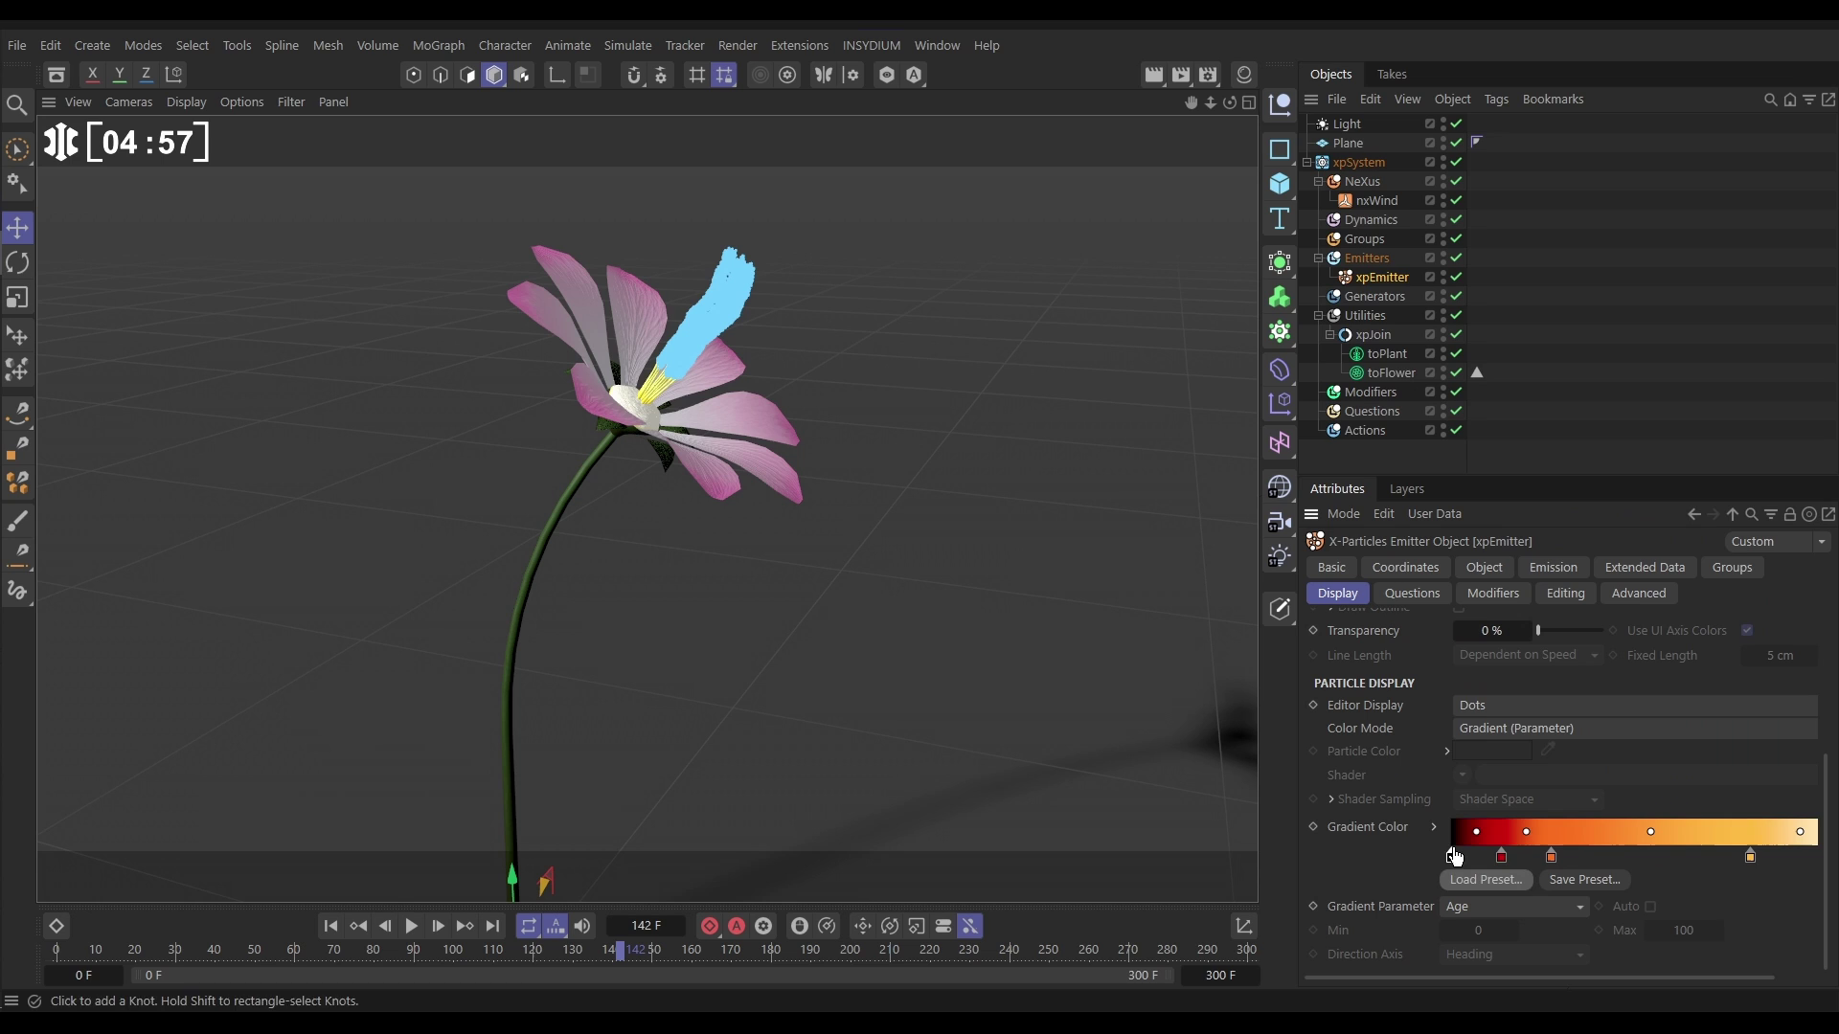
mouse_move(1450, 855)
mouse_down()
mouse_move(1448, 879)
mouse_move(1494, 879)
mouse_move(1422, 861)
mouse_up()
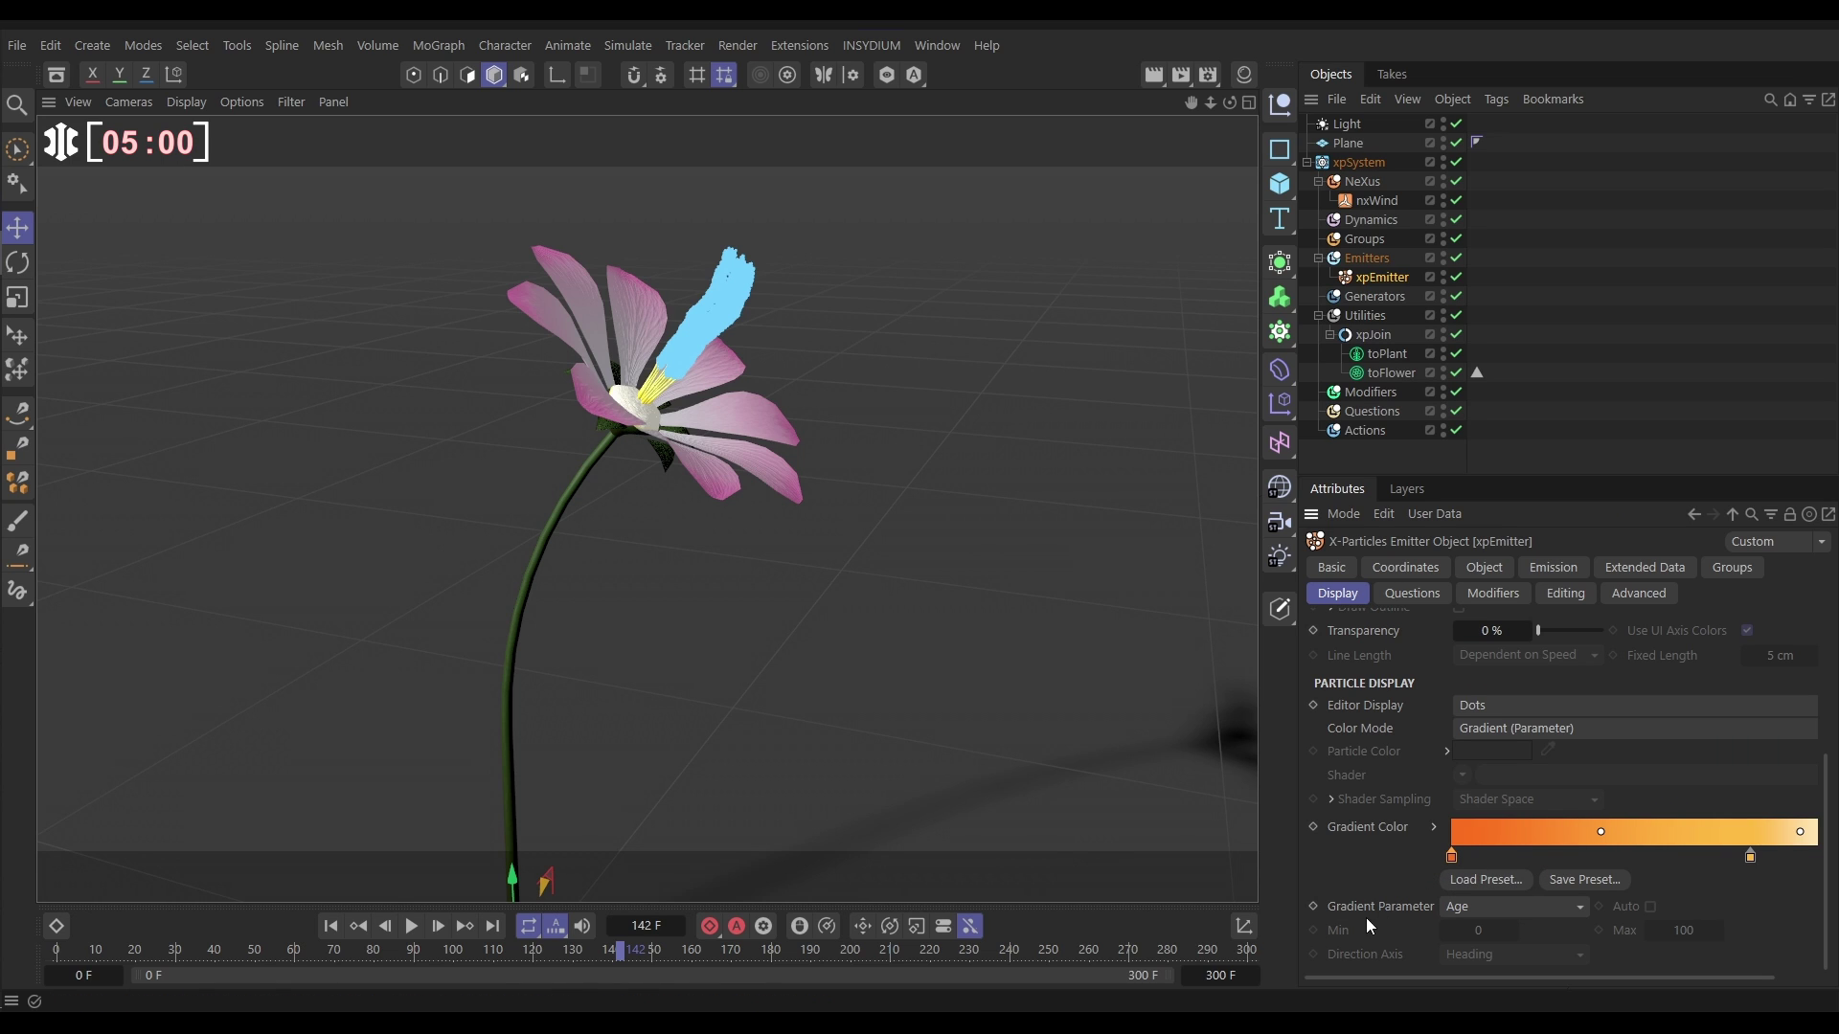
Drive the gradient by particle Speed with Auto range, then replay to check the colours
click(1473, 917)
click(1474, 487)
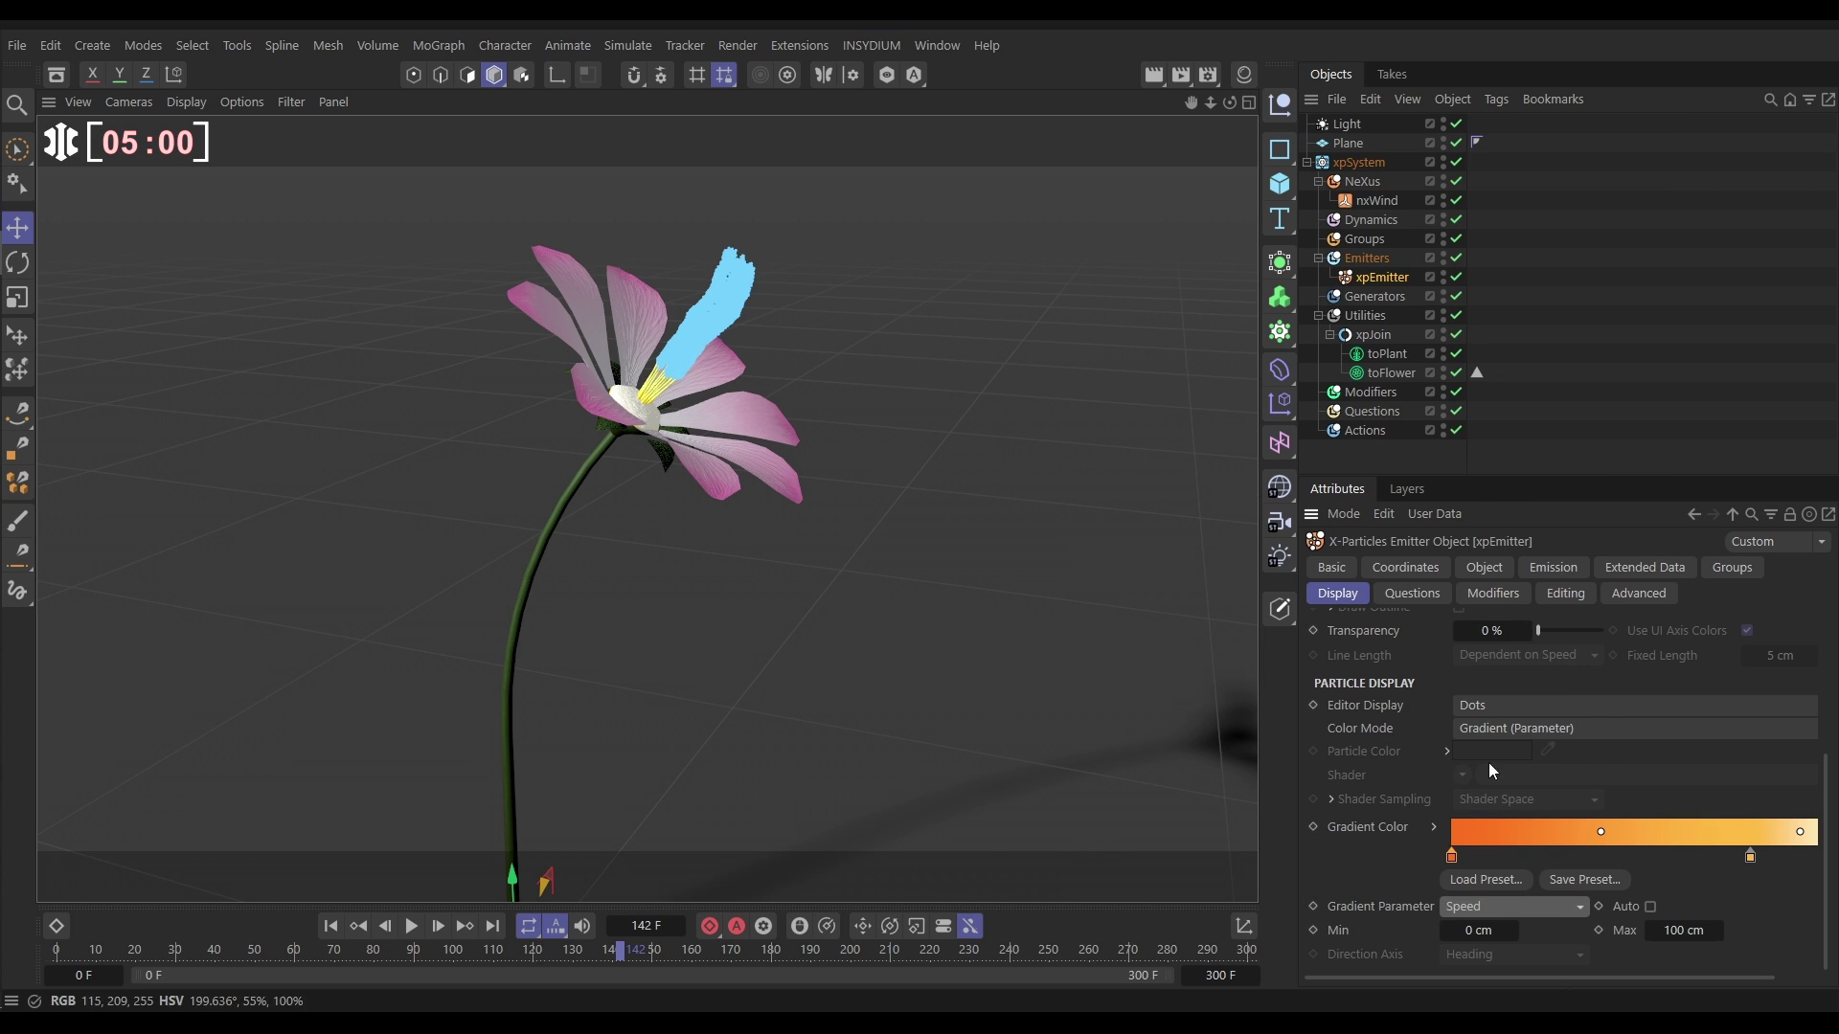
click(1650, 907)
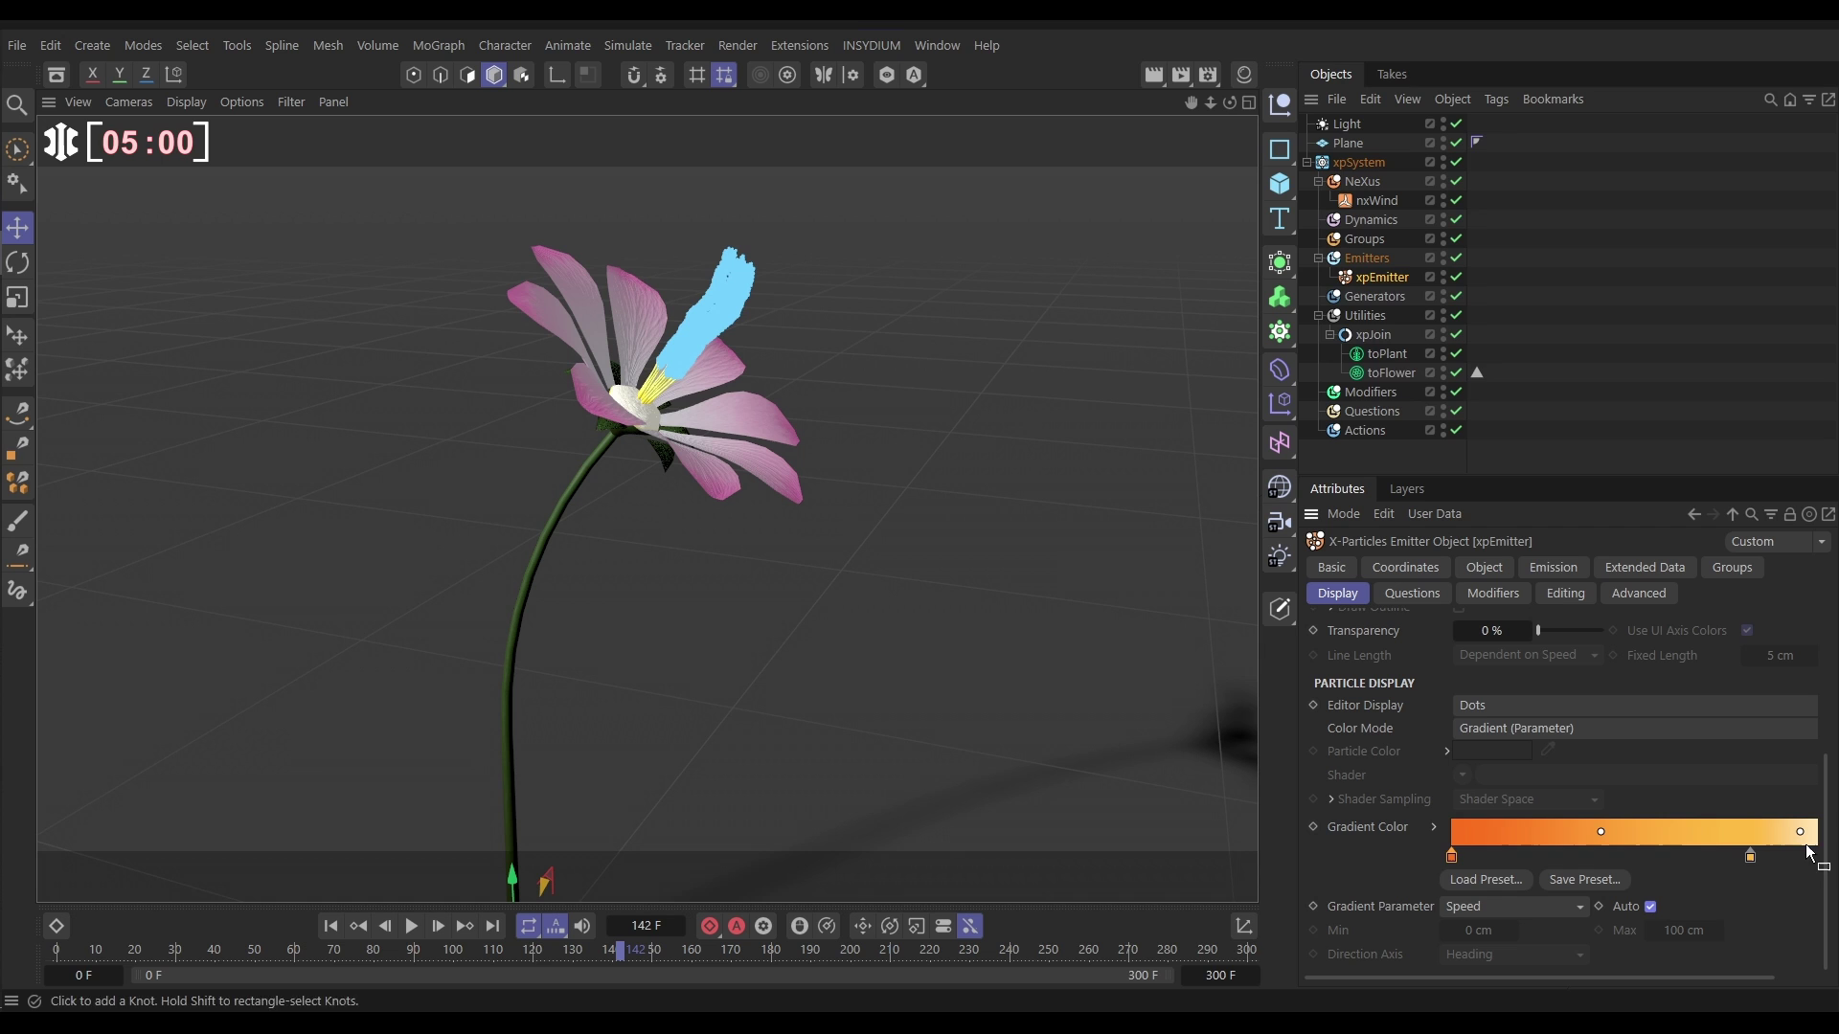
click(330, 926)
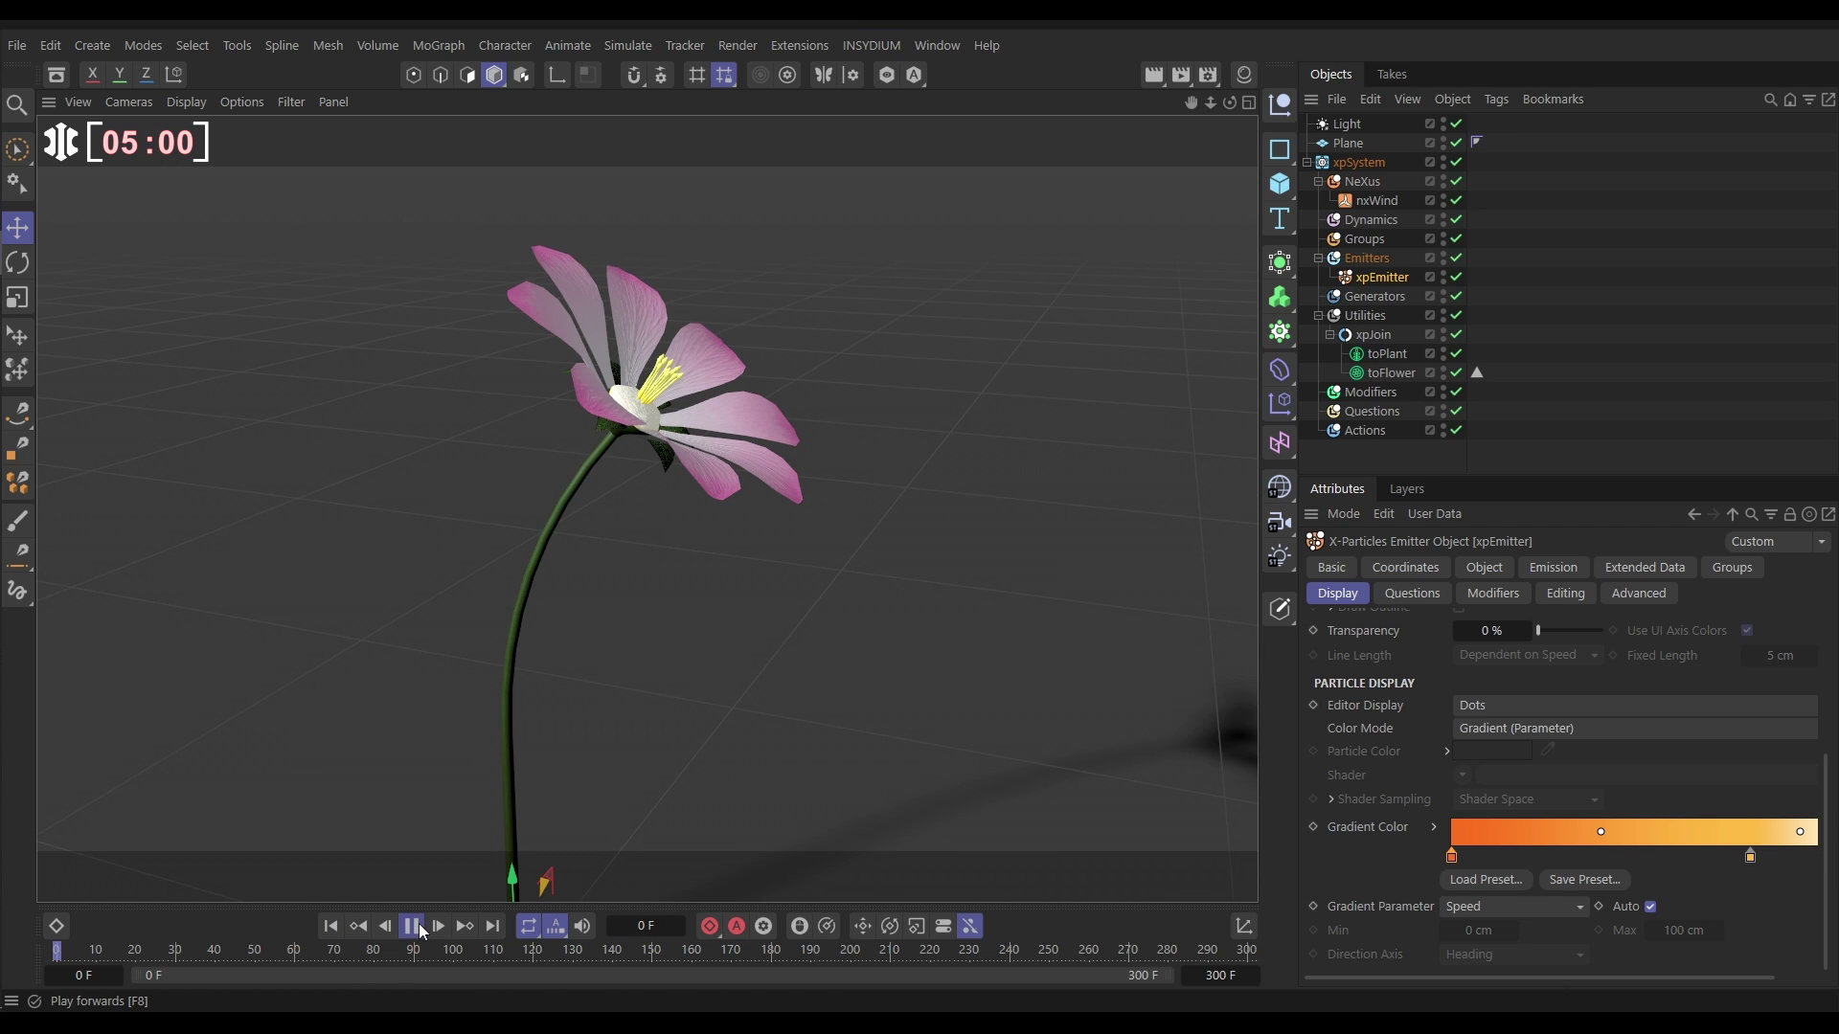
click(411, 926)
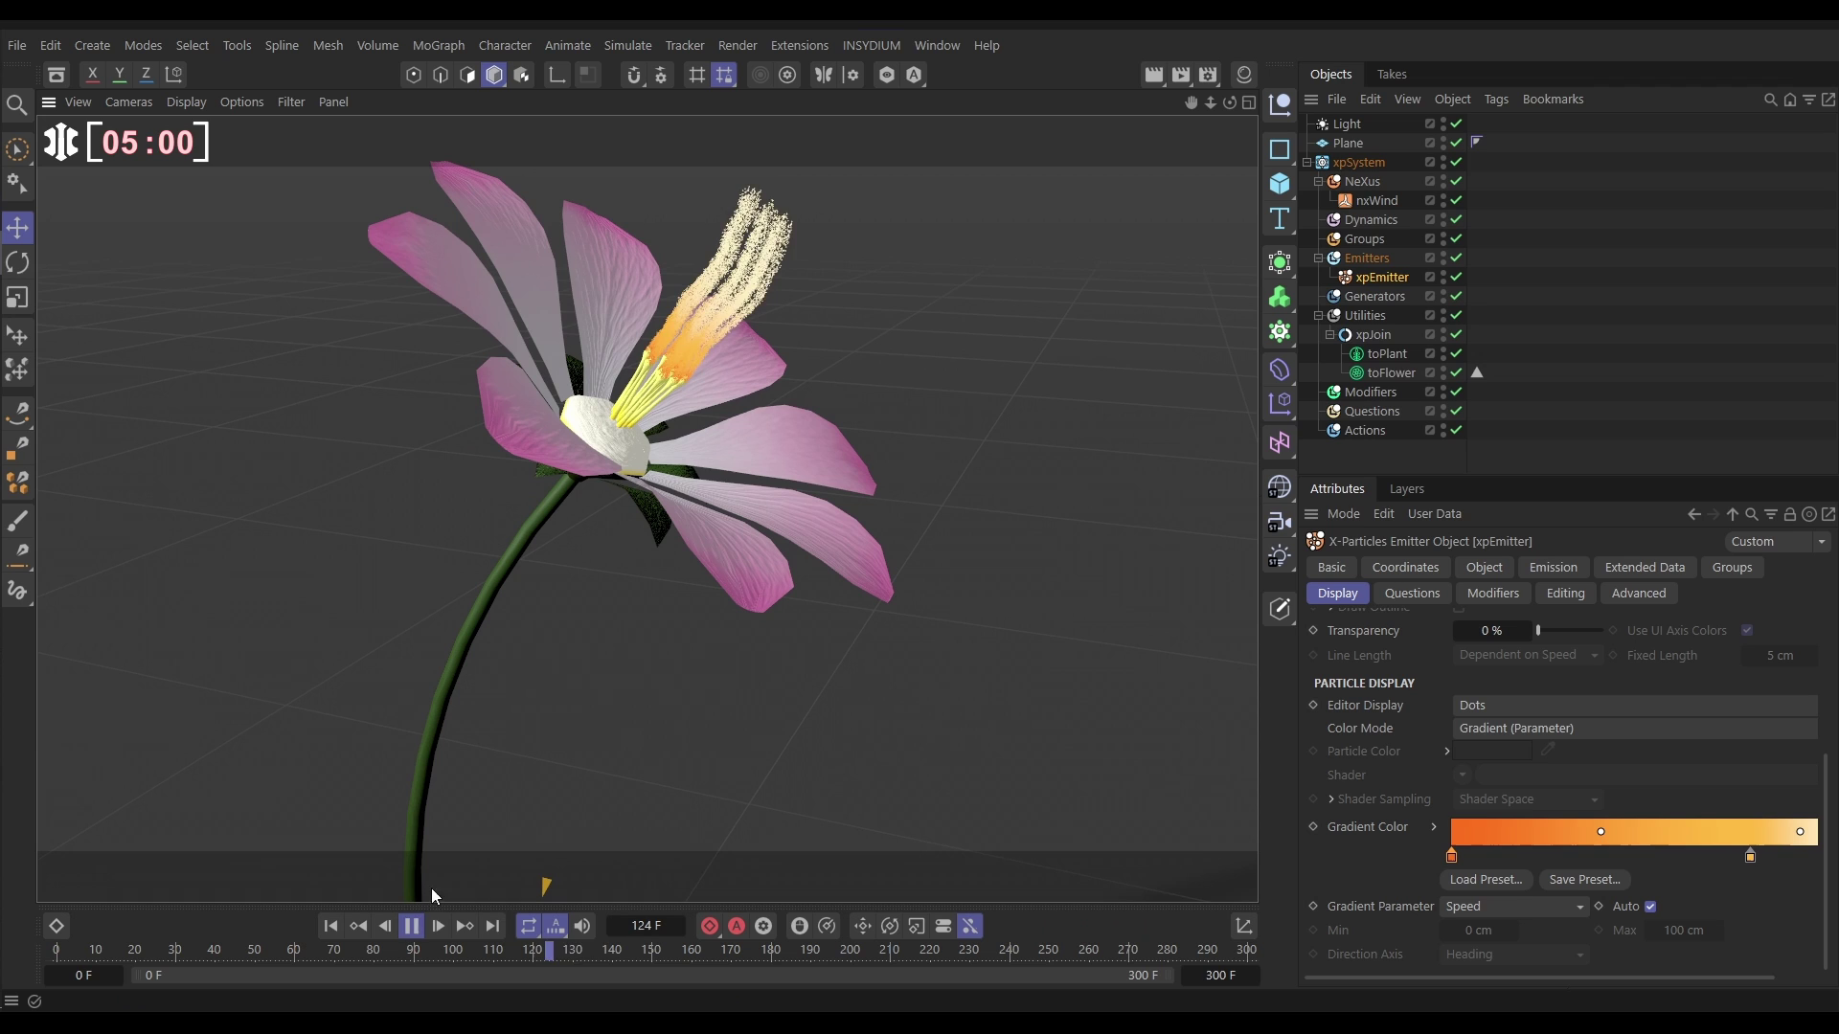
Add an nxTurbulence modifier under NeXus with Noise Type set to VoroNoise
click(411, 929)
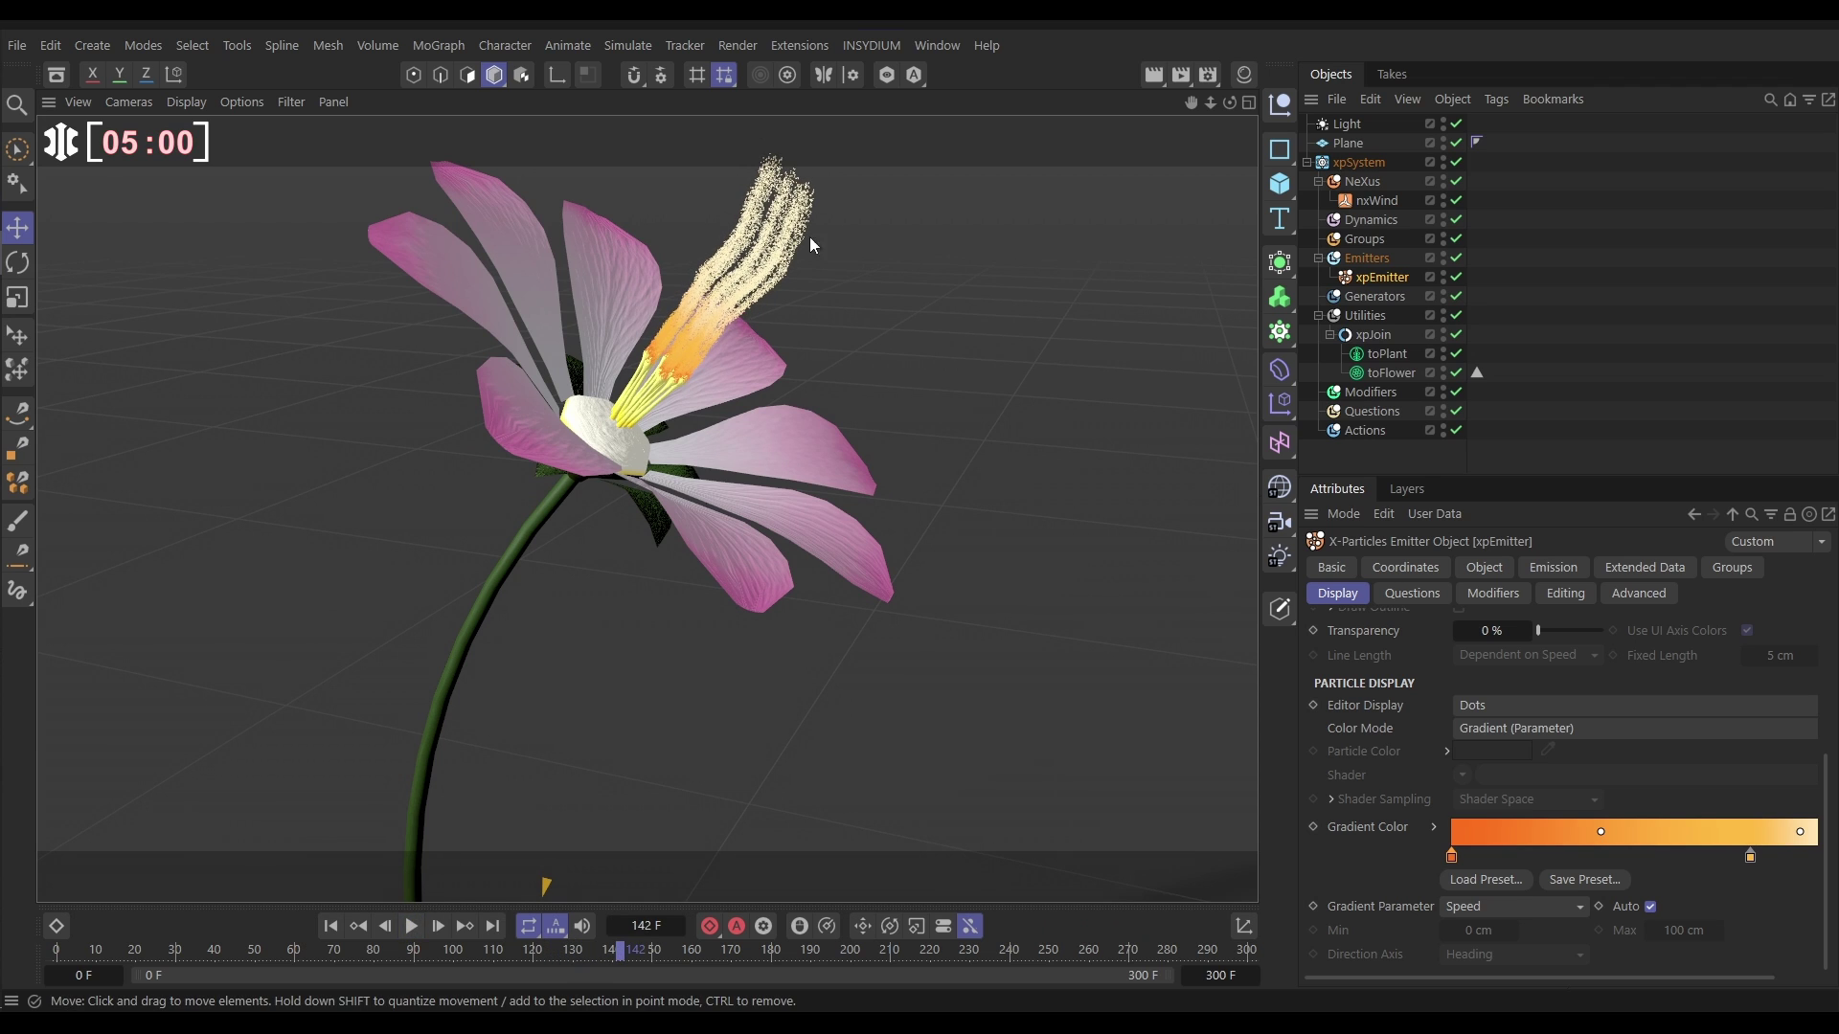
click(1364, 182)
click(1819, 669)
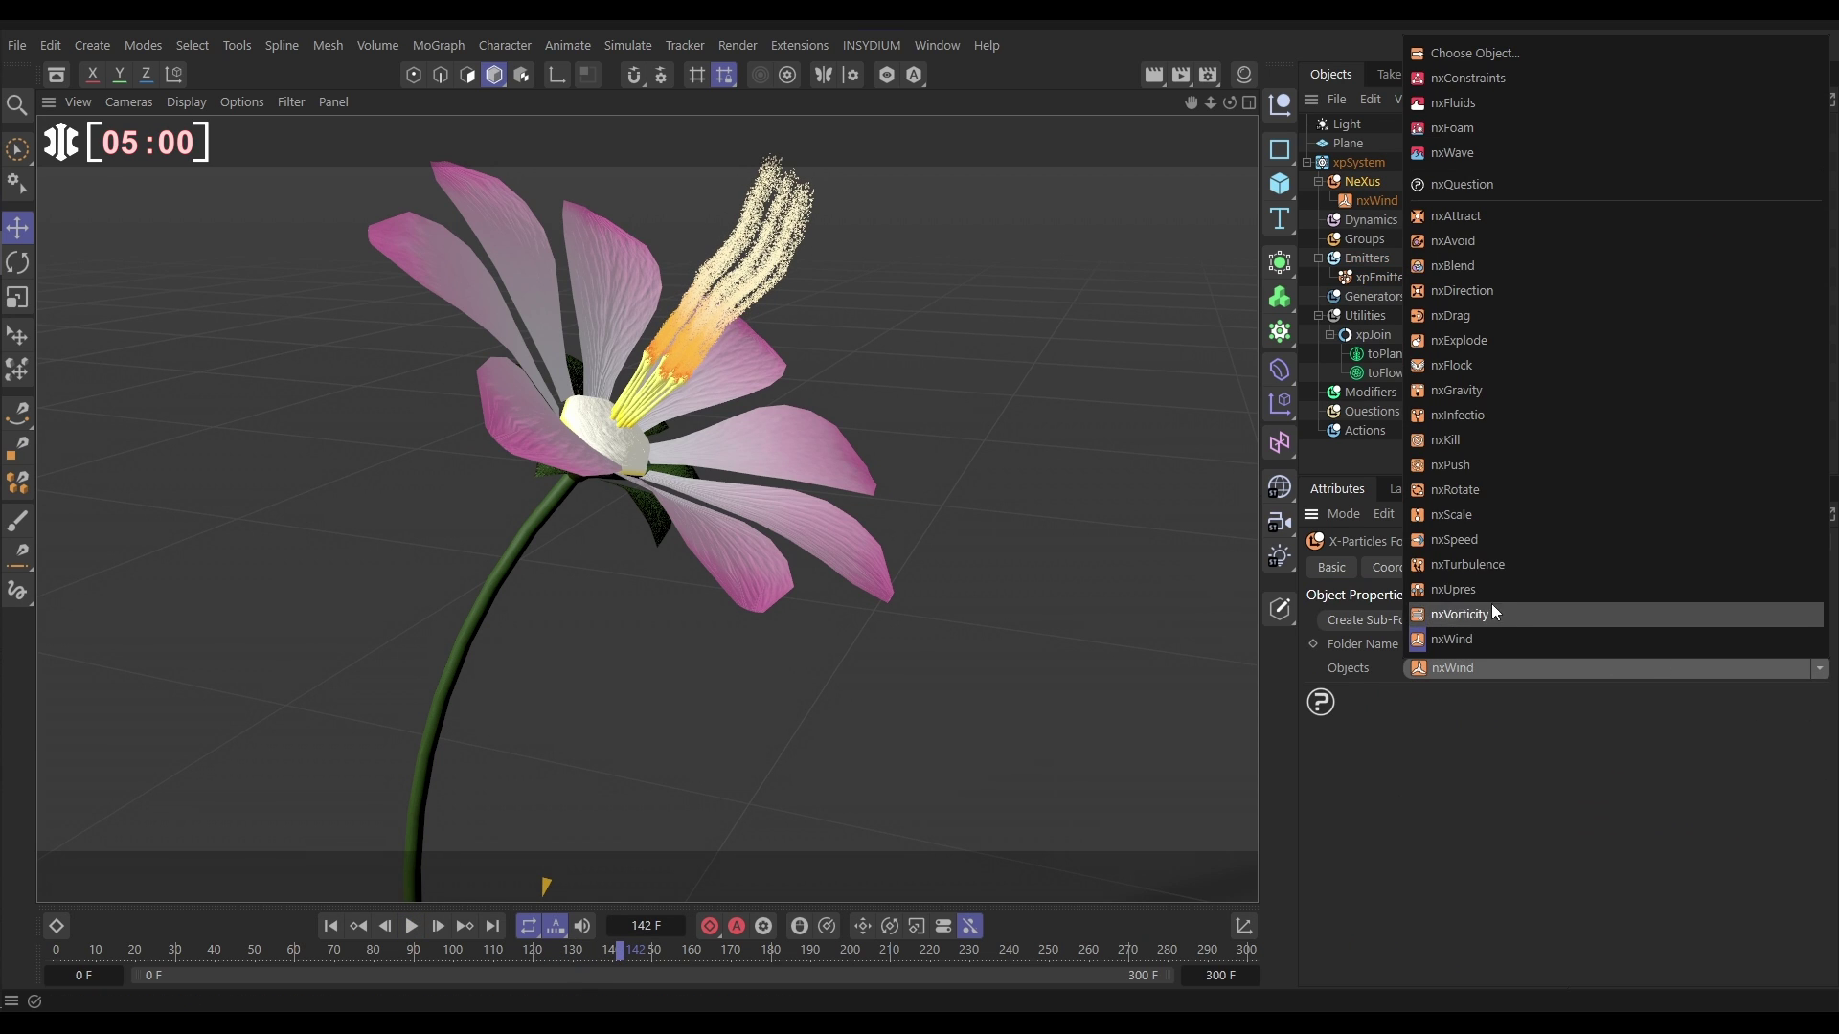
click(1482, 567)
click(1411, 619)
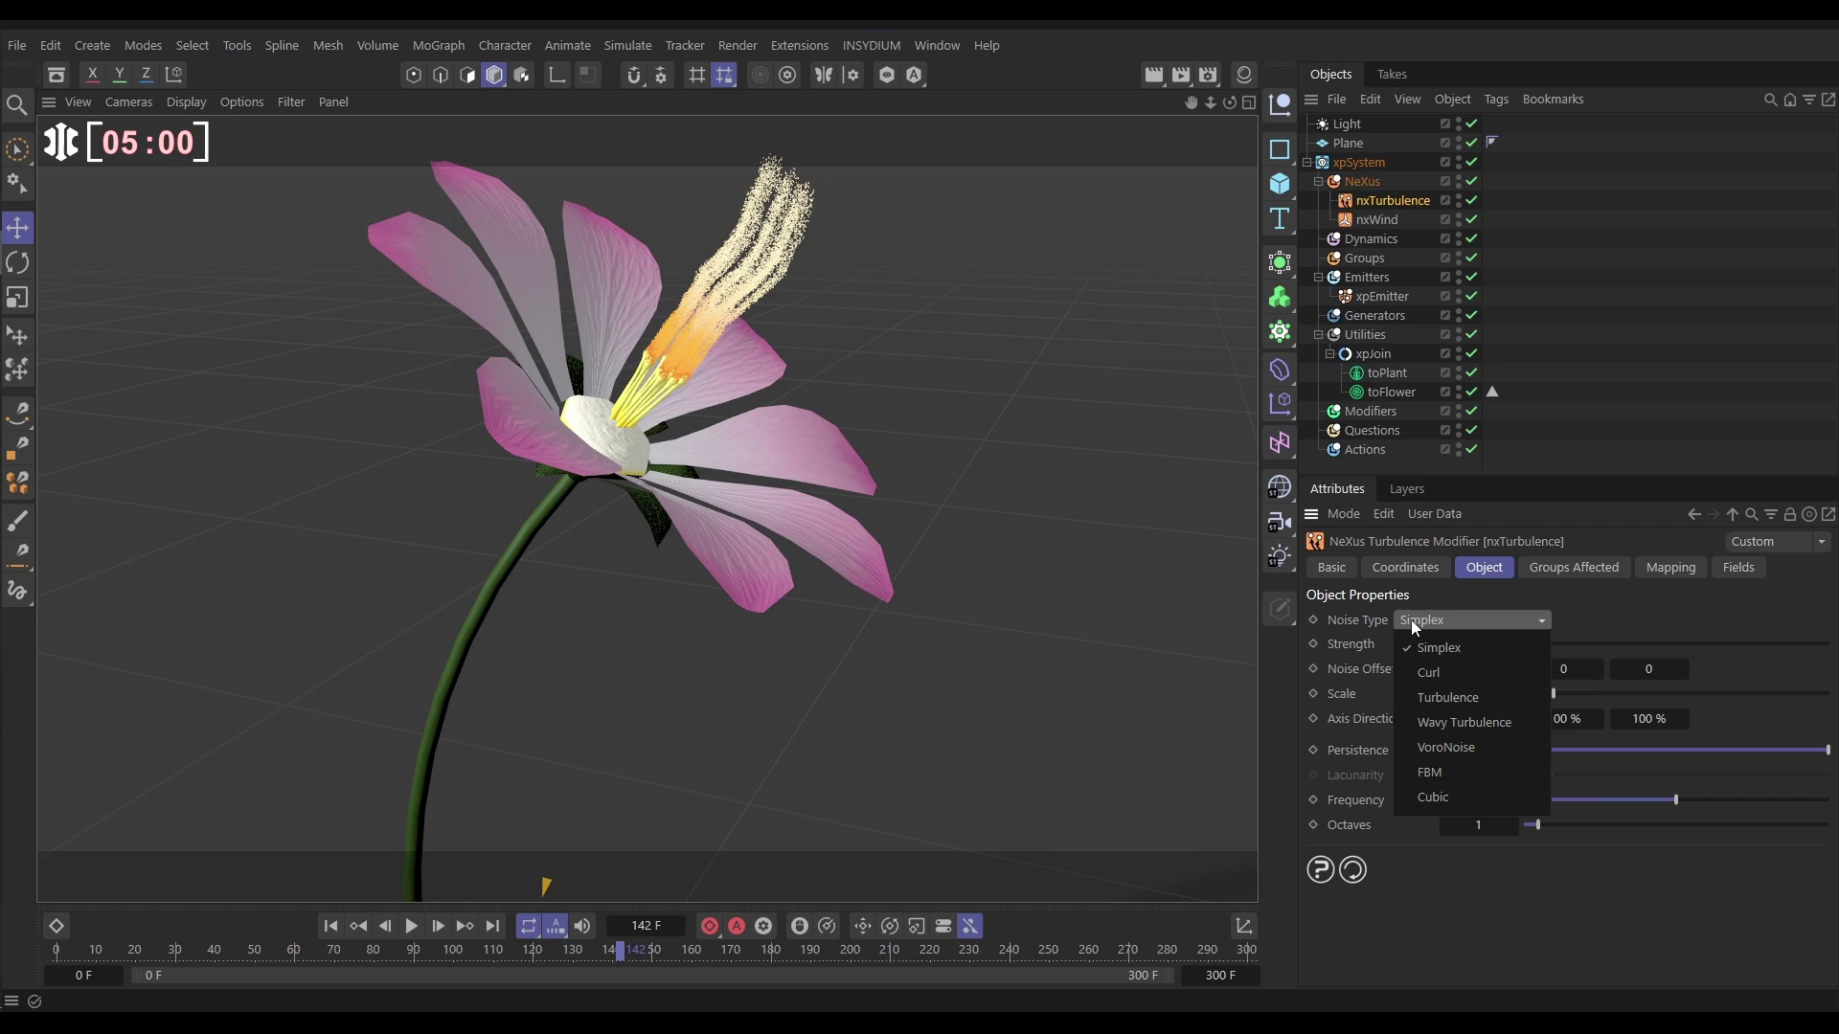
click(1446, 747)
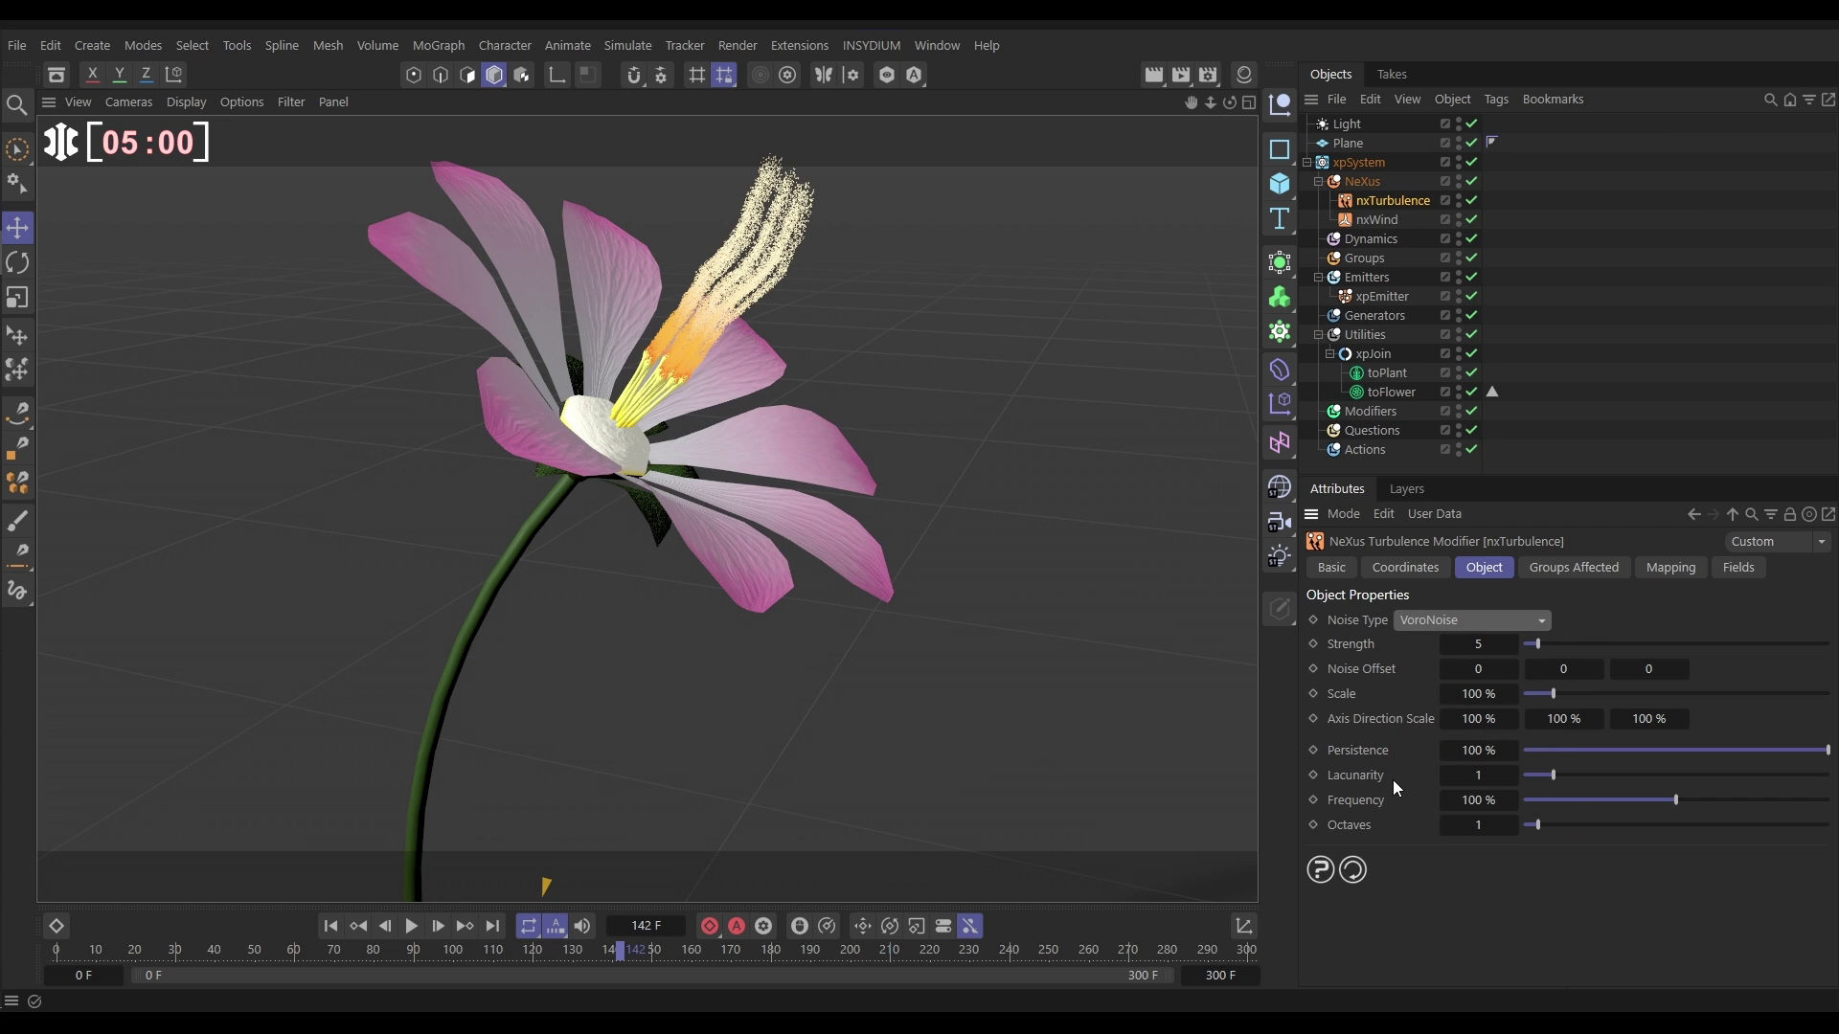
Set the turbulence Strength to 0.1 and Scale to 4 %, then rewind to frame 0
click(1477, 643)
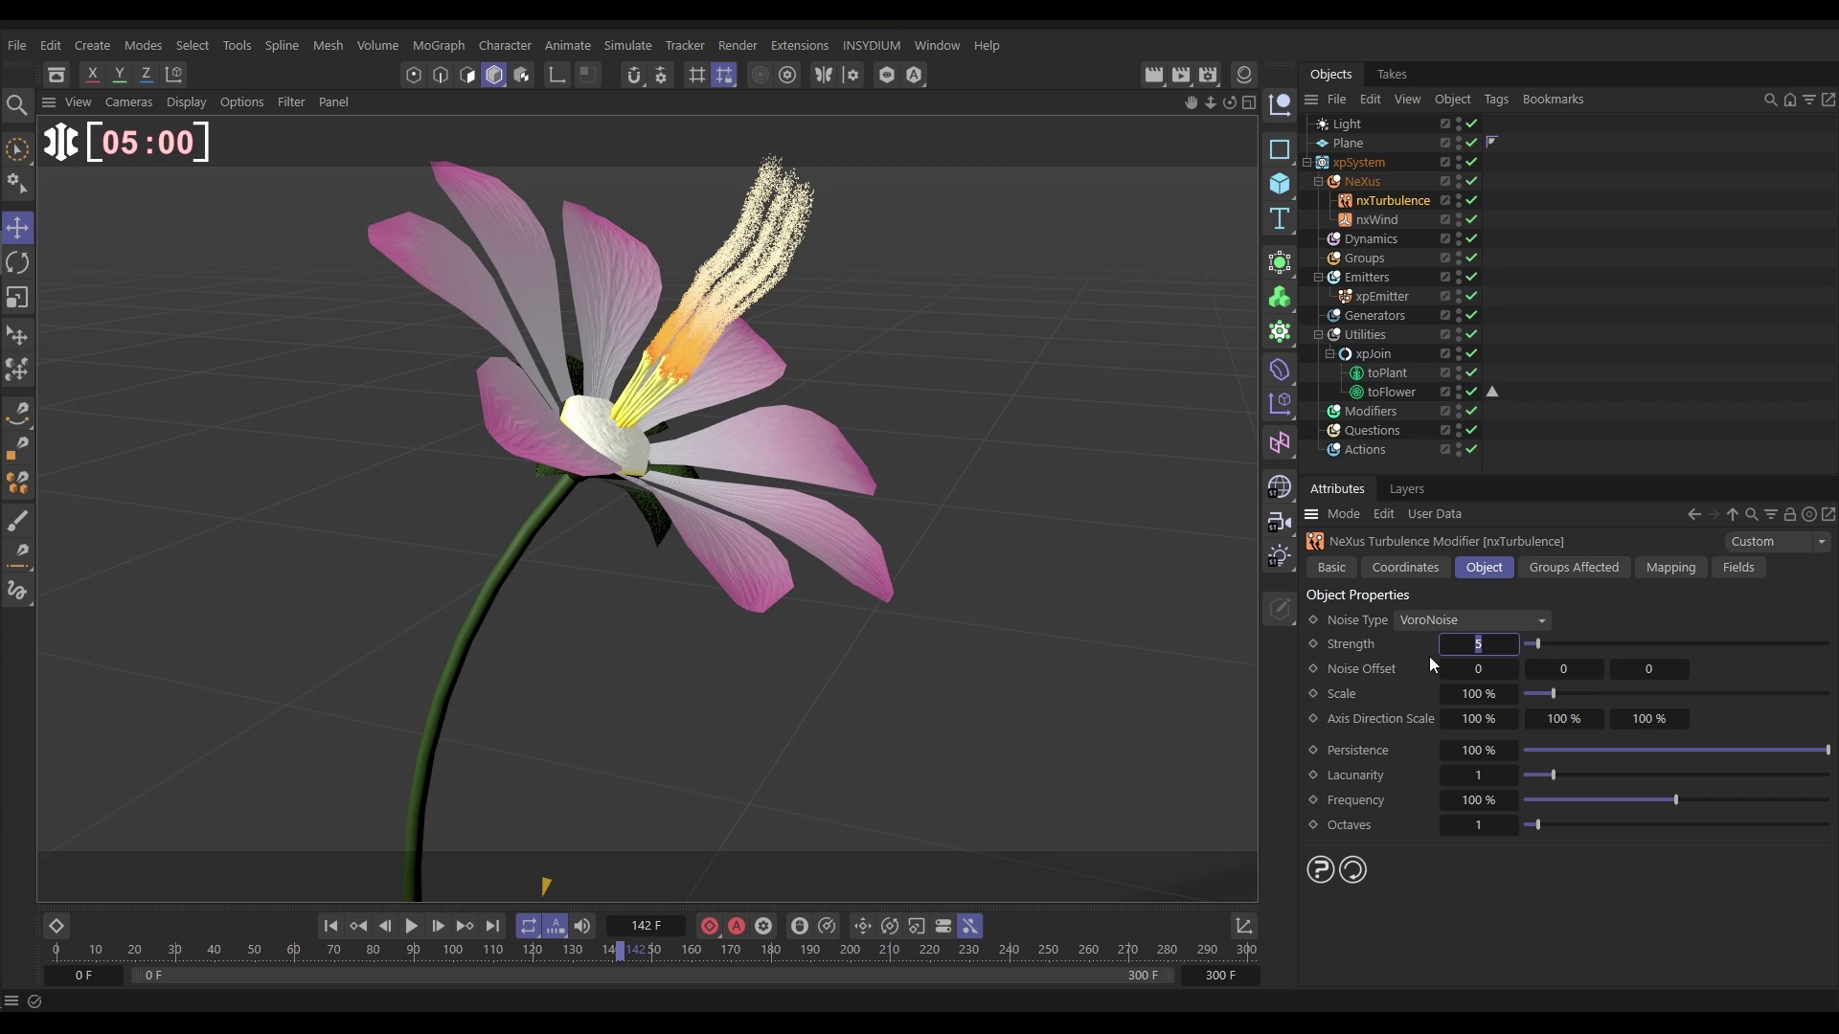
text(0.1)
key(Return)
click(1442, 696)
text(4)
key(Return)
click(331, 925)
click(411, 925)
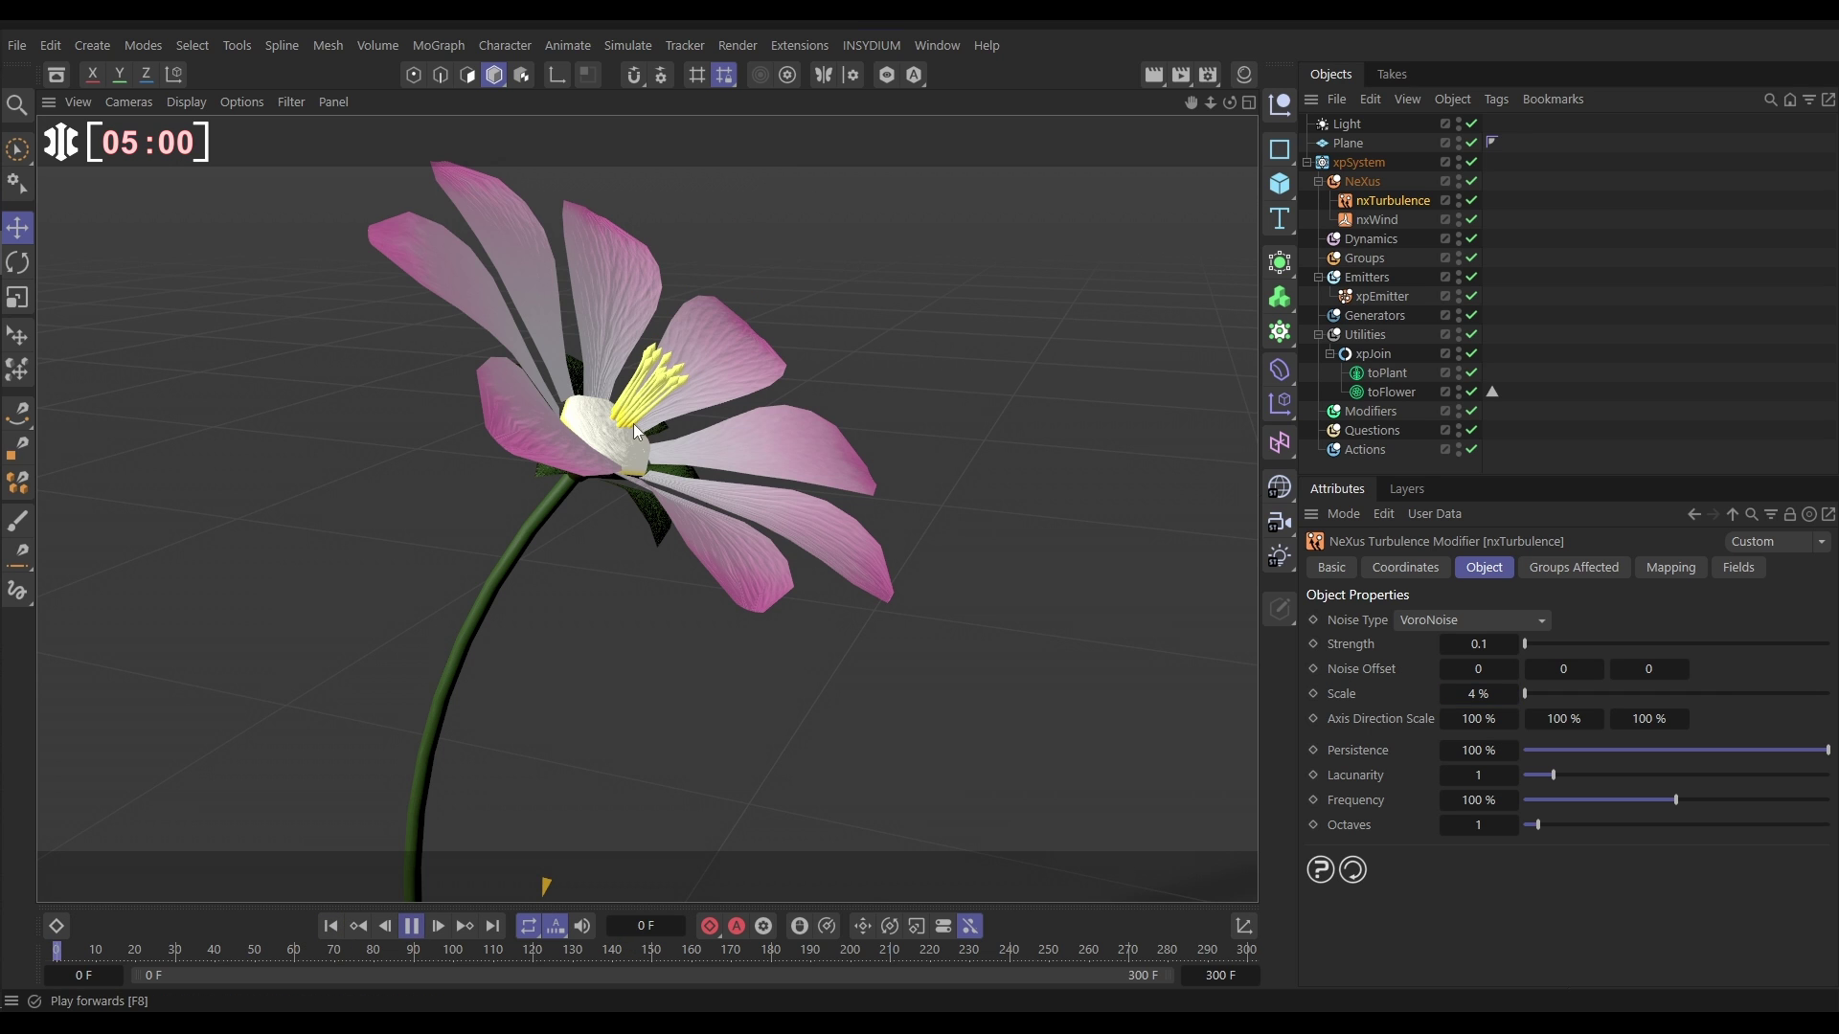